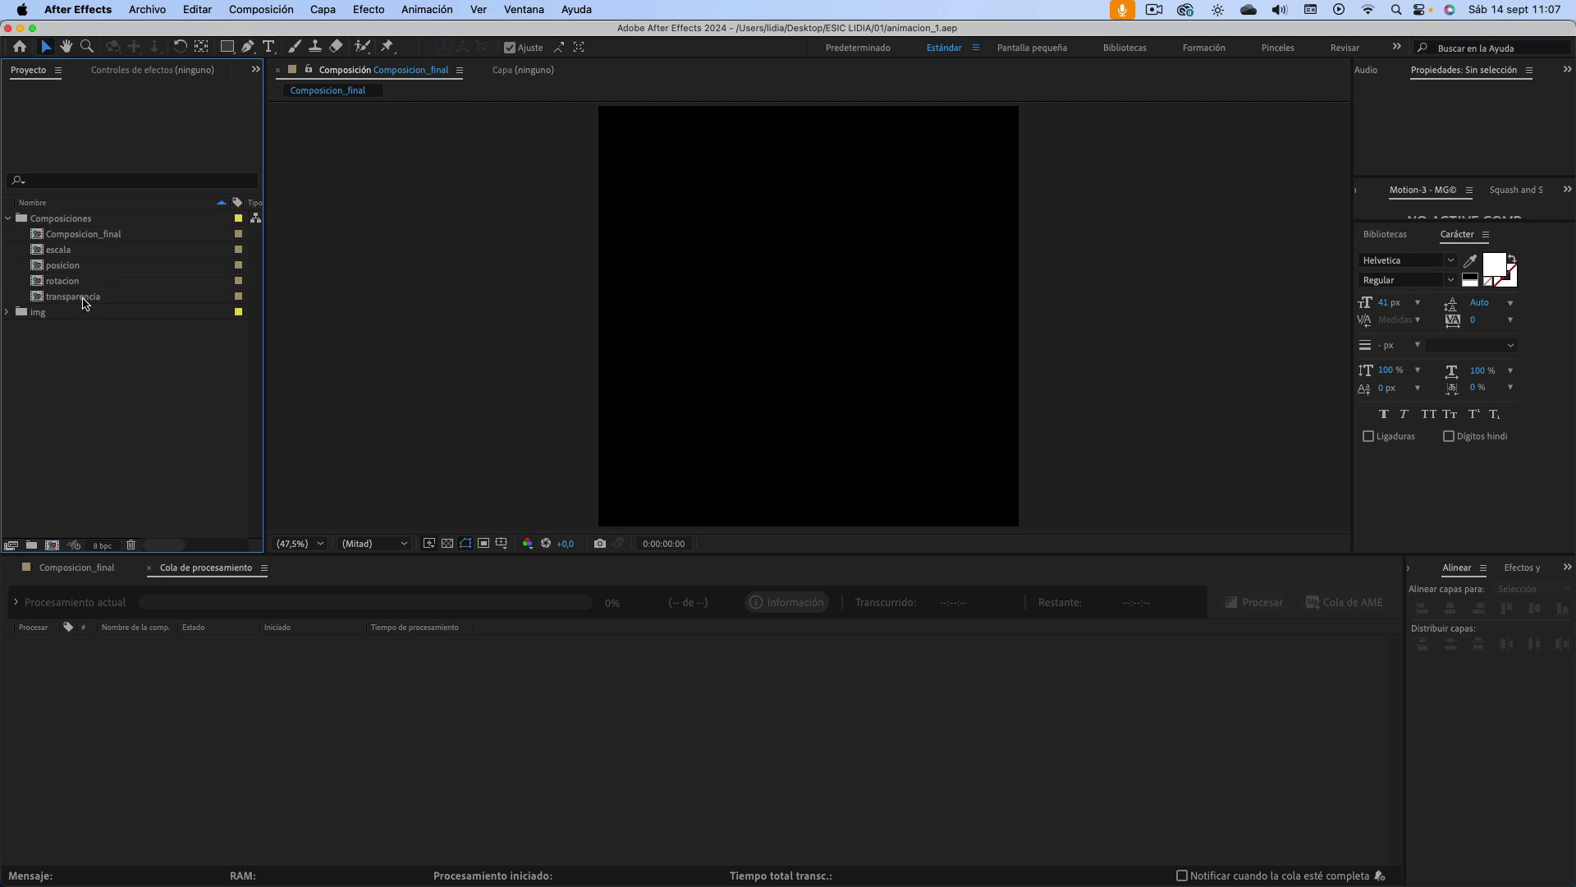
# - Open the 'posicion' composition from the Project panel to show the astronaut-on-rocket scene
pyautogui.click(66, 269)
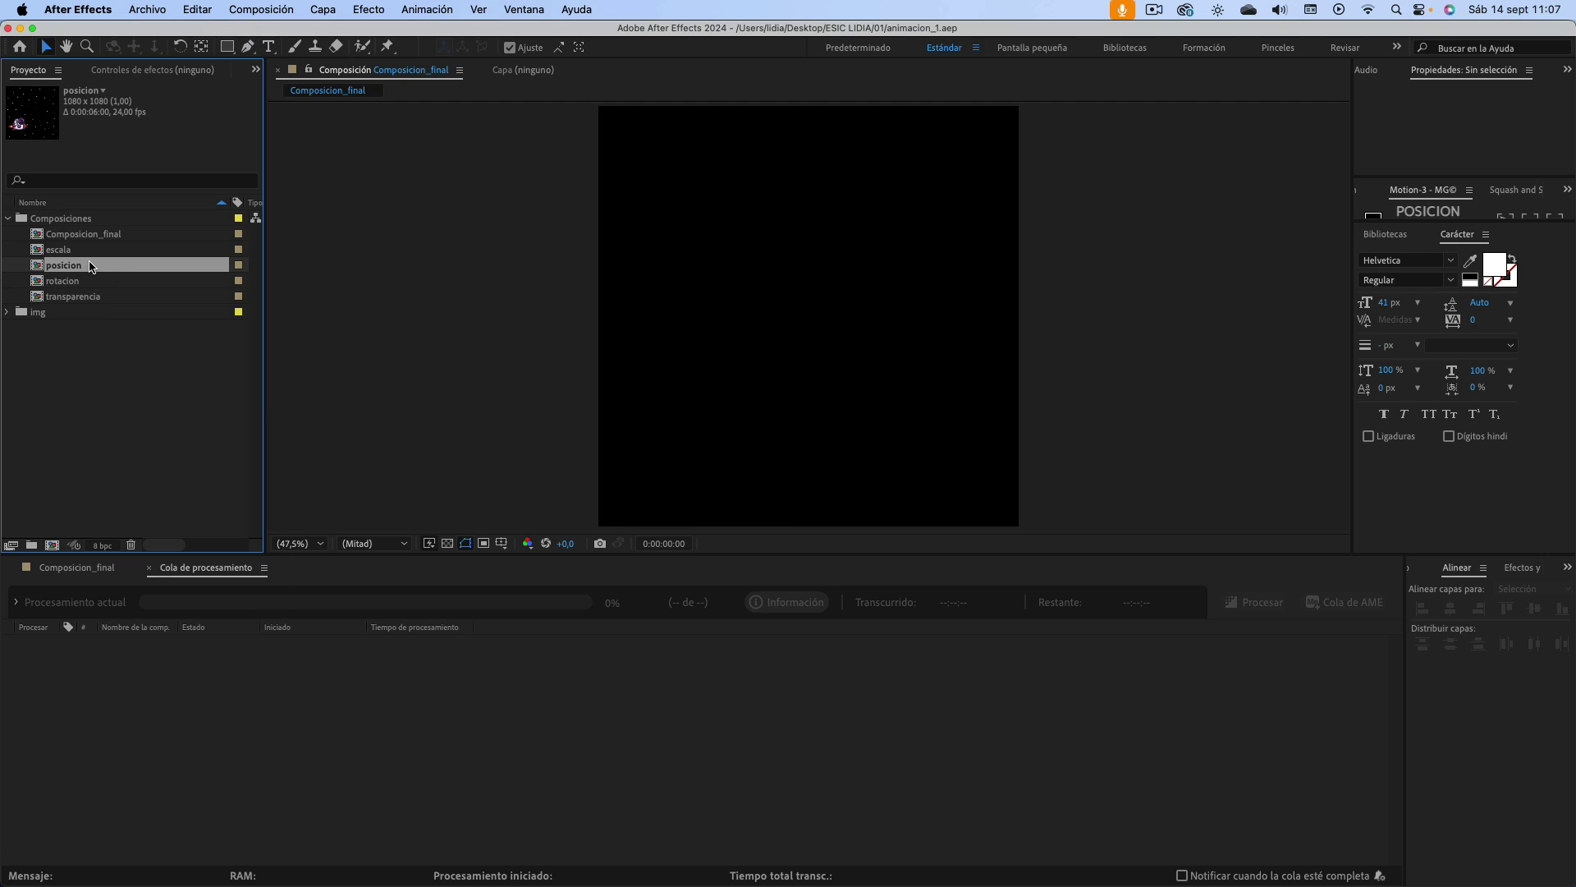
pyautogui.doubleClick(115, 267)
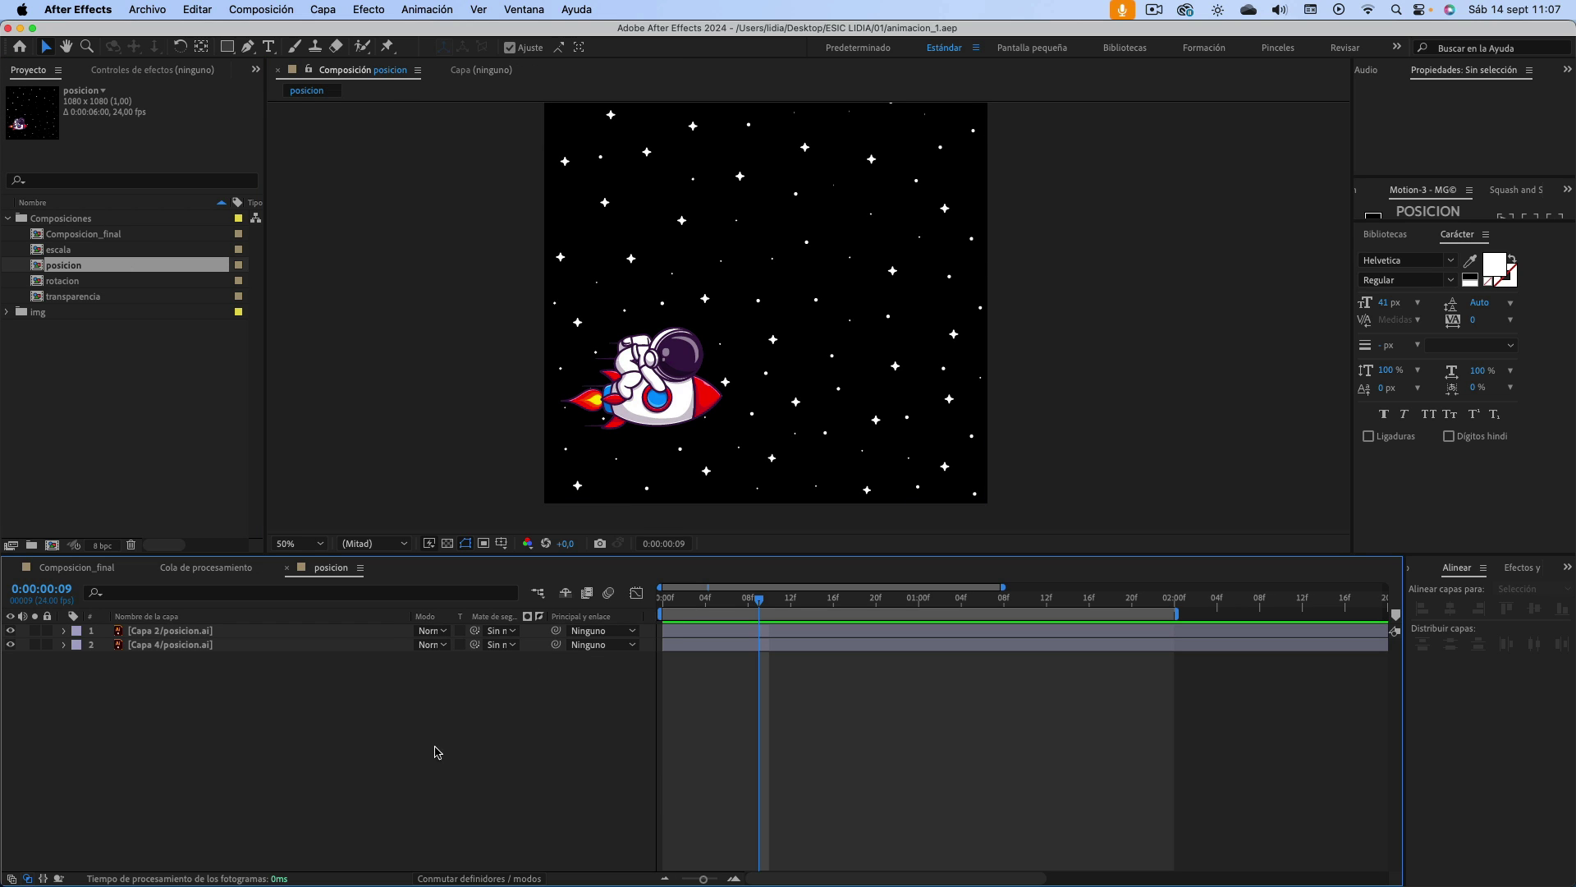
pyautogui.click(177, 631)
pyautogui.click(179, 646)
pyautogui.click(182, 632)
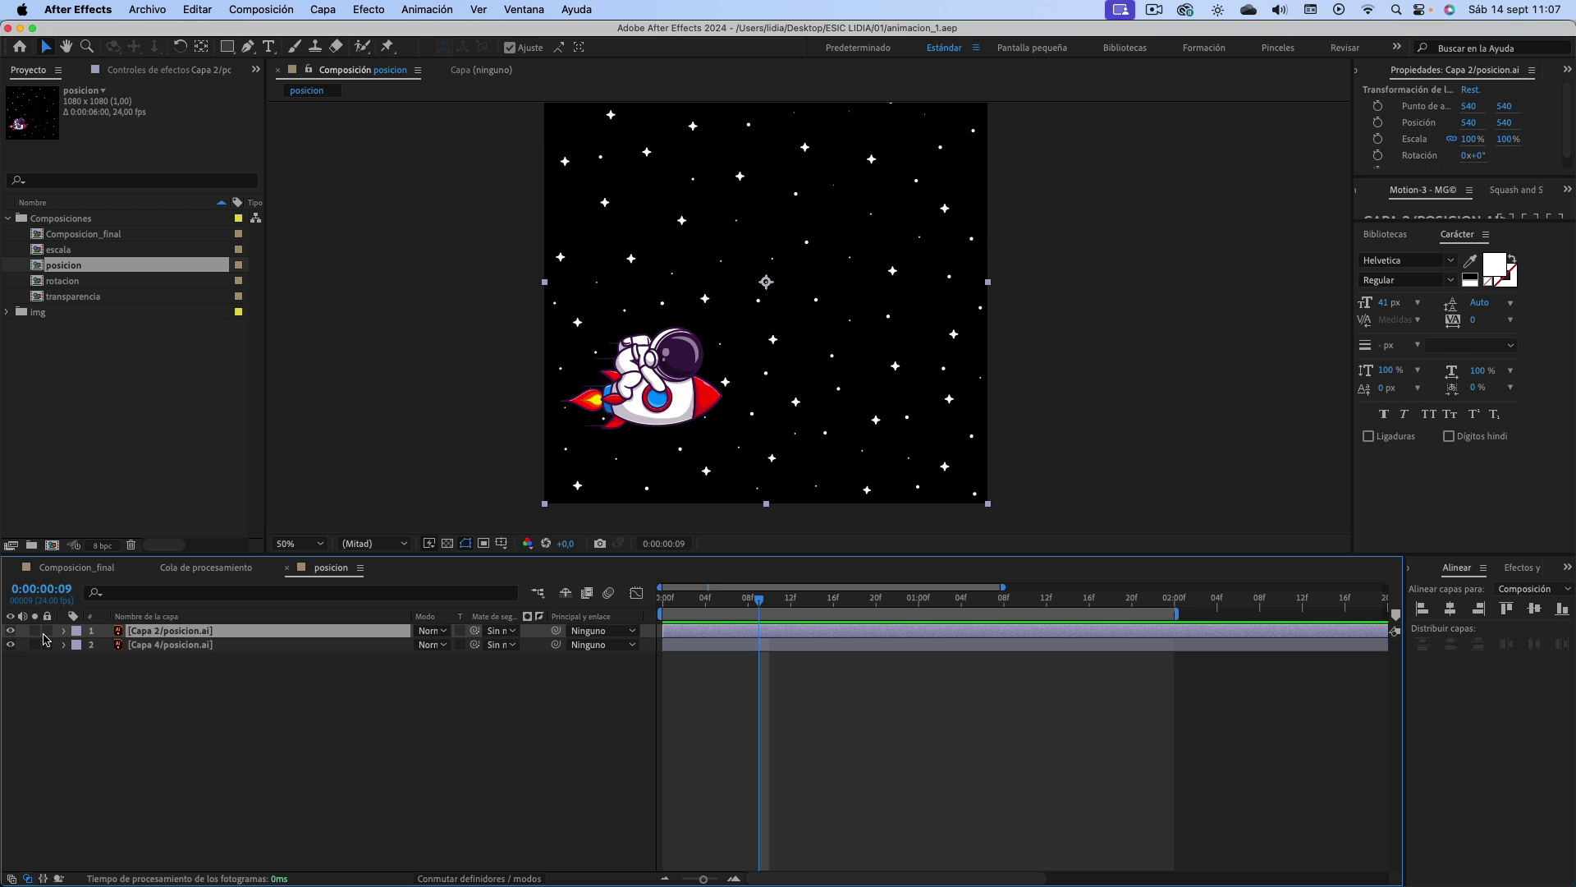
pyautogui.click(10, 630)
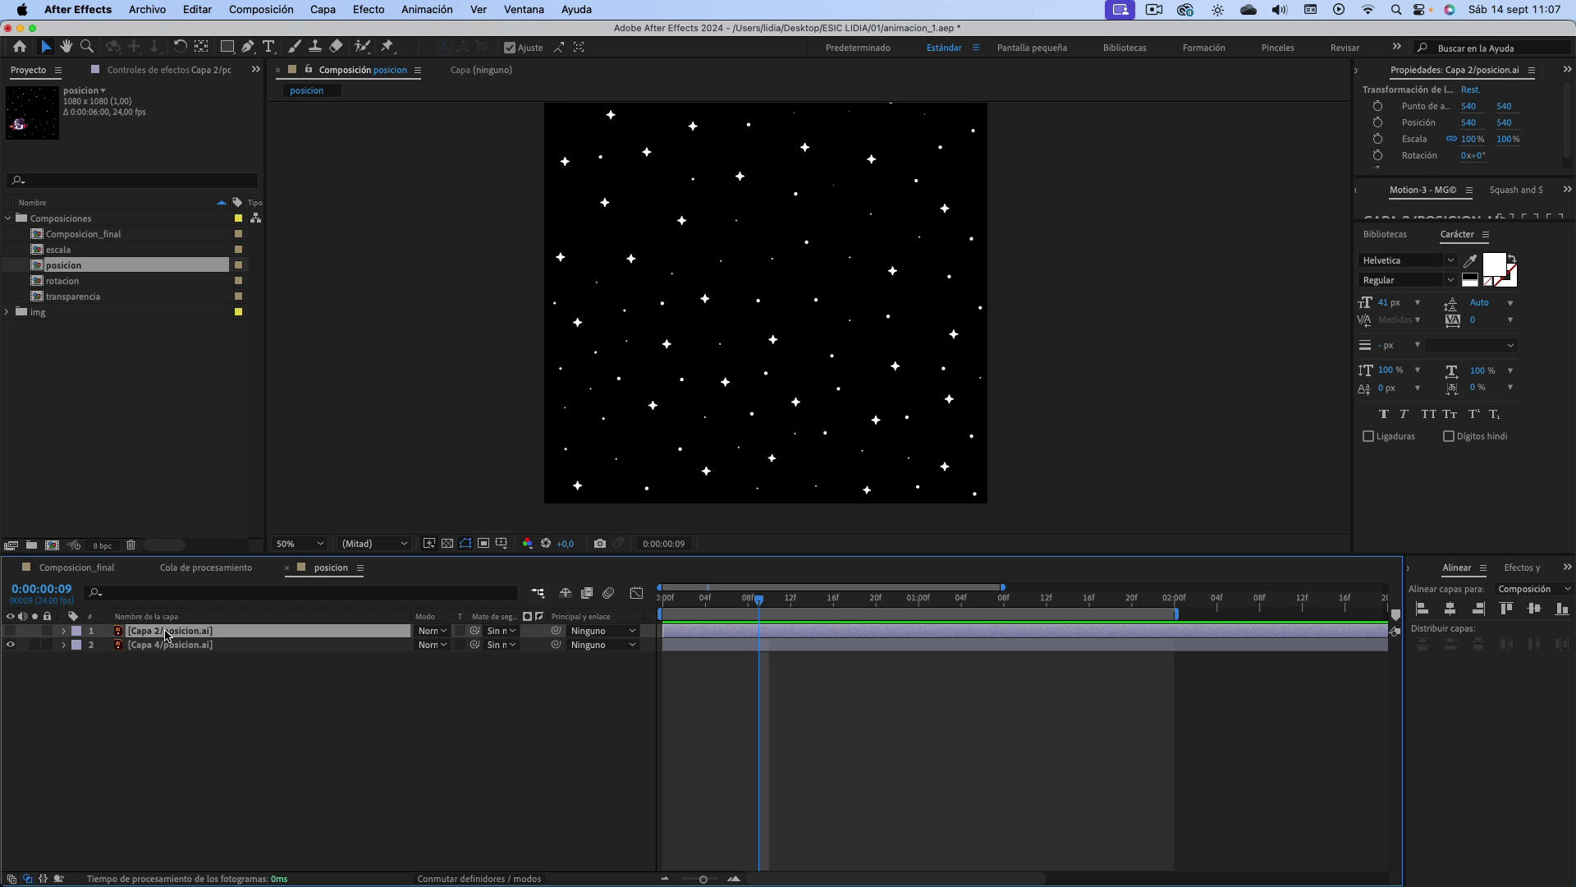
pyautogui.click(10, 631)
pyautogui.click(11, 638)
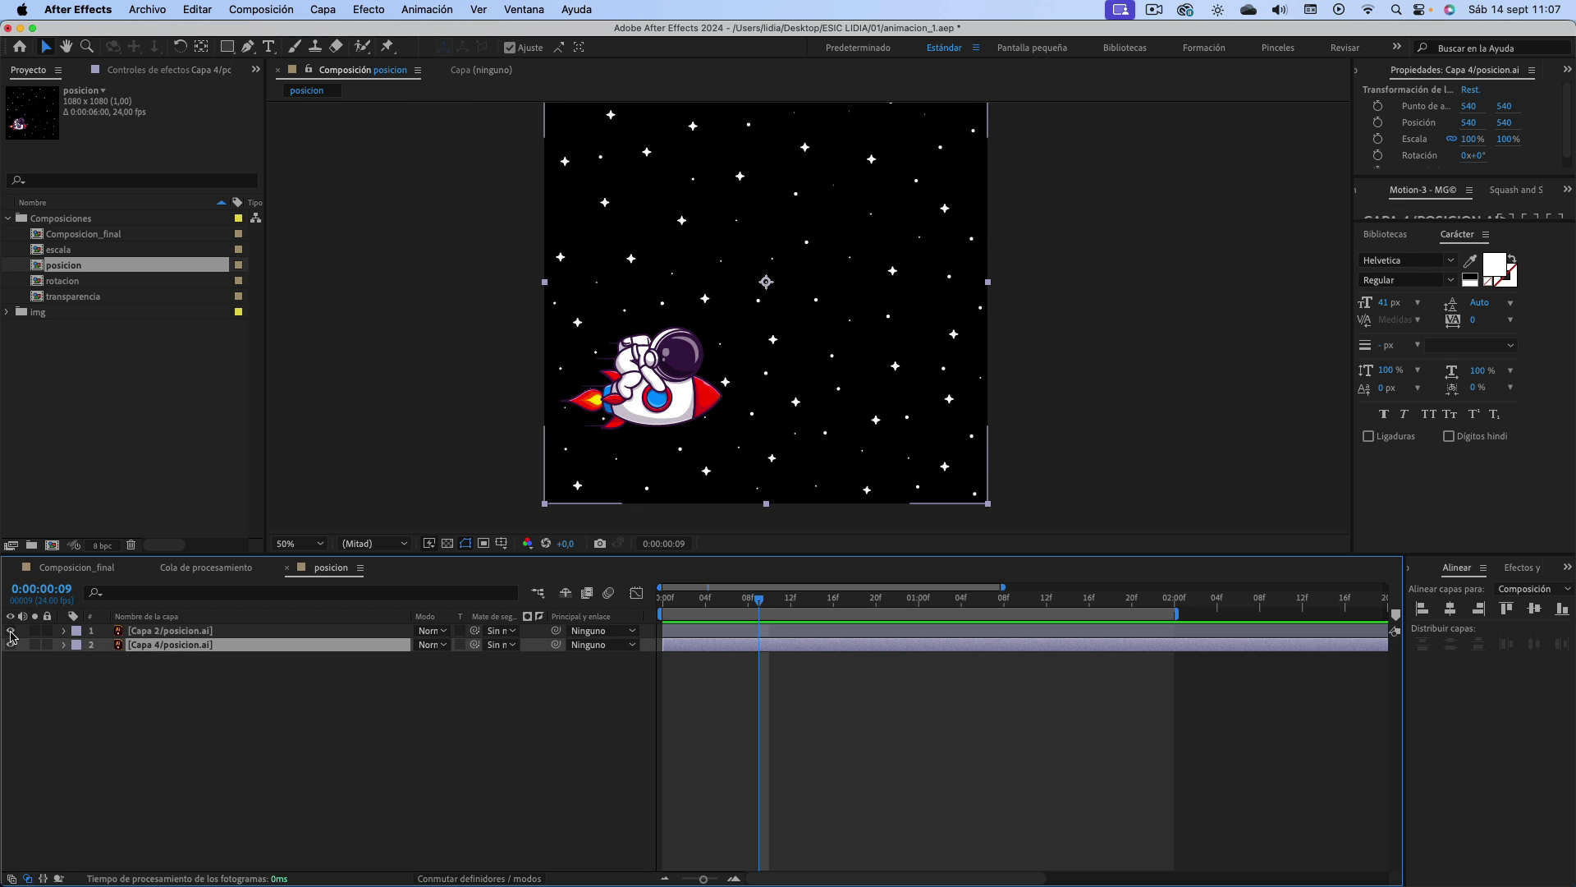
pyautogui.click(34, 645)
pyautogui.click(34, 644)
pyautogui.click(129, 633)
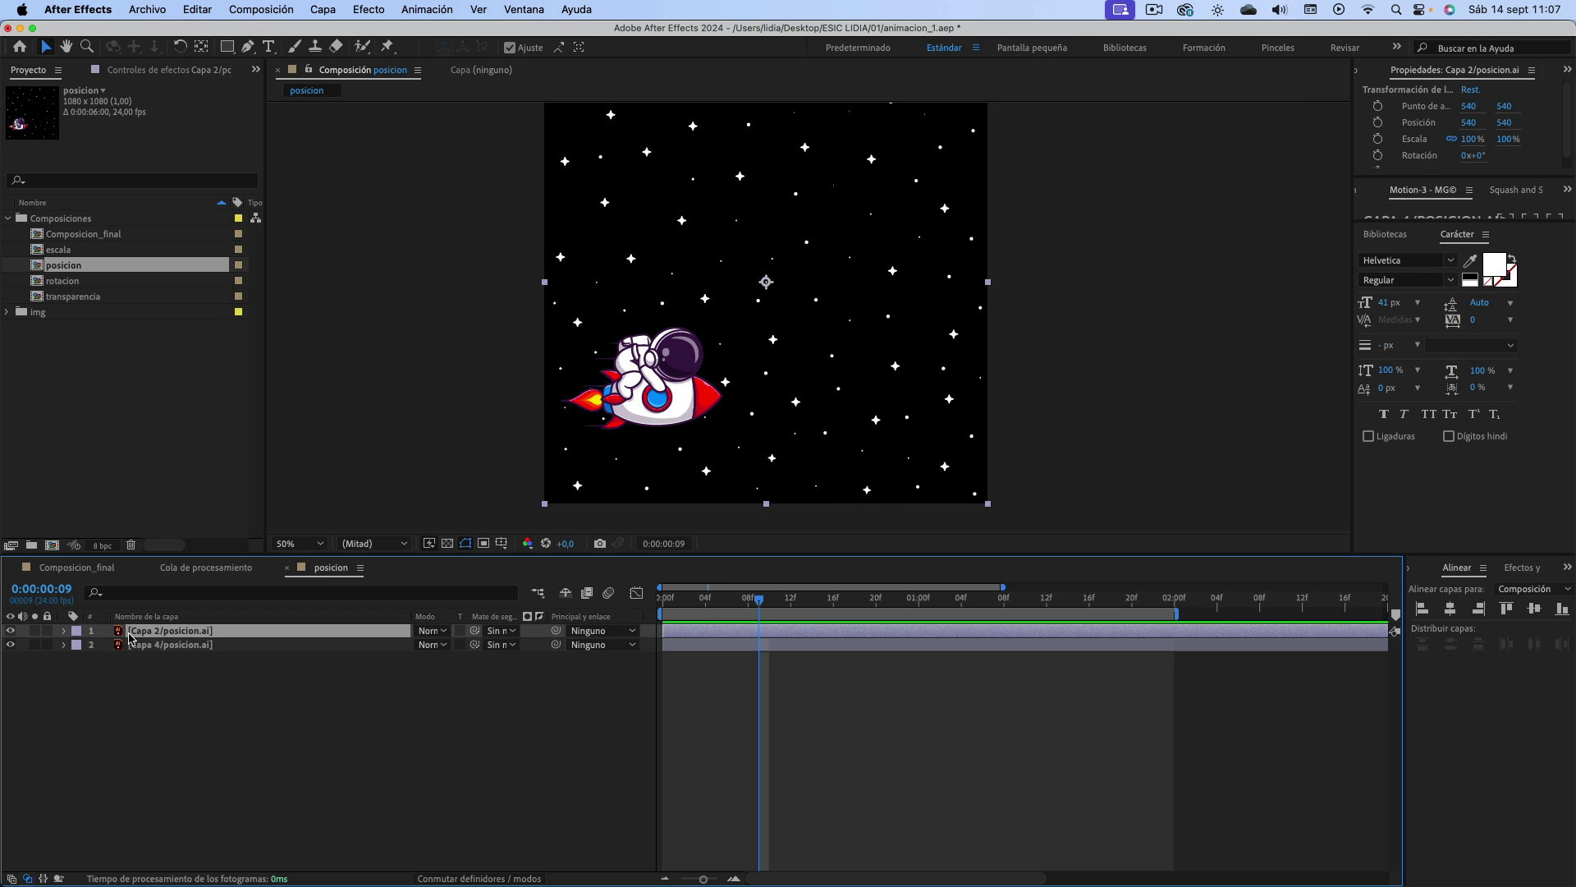
# - Rename the first layer to 'Astronauta'
pyautogui.rightClick(189, 636)
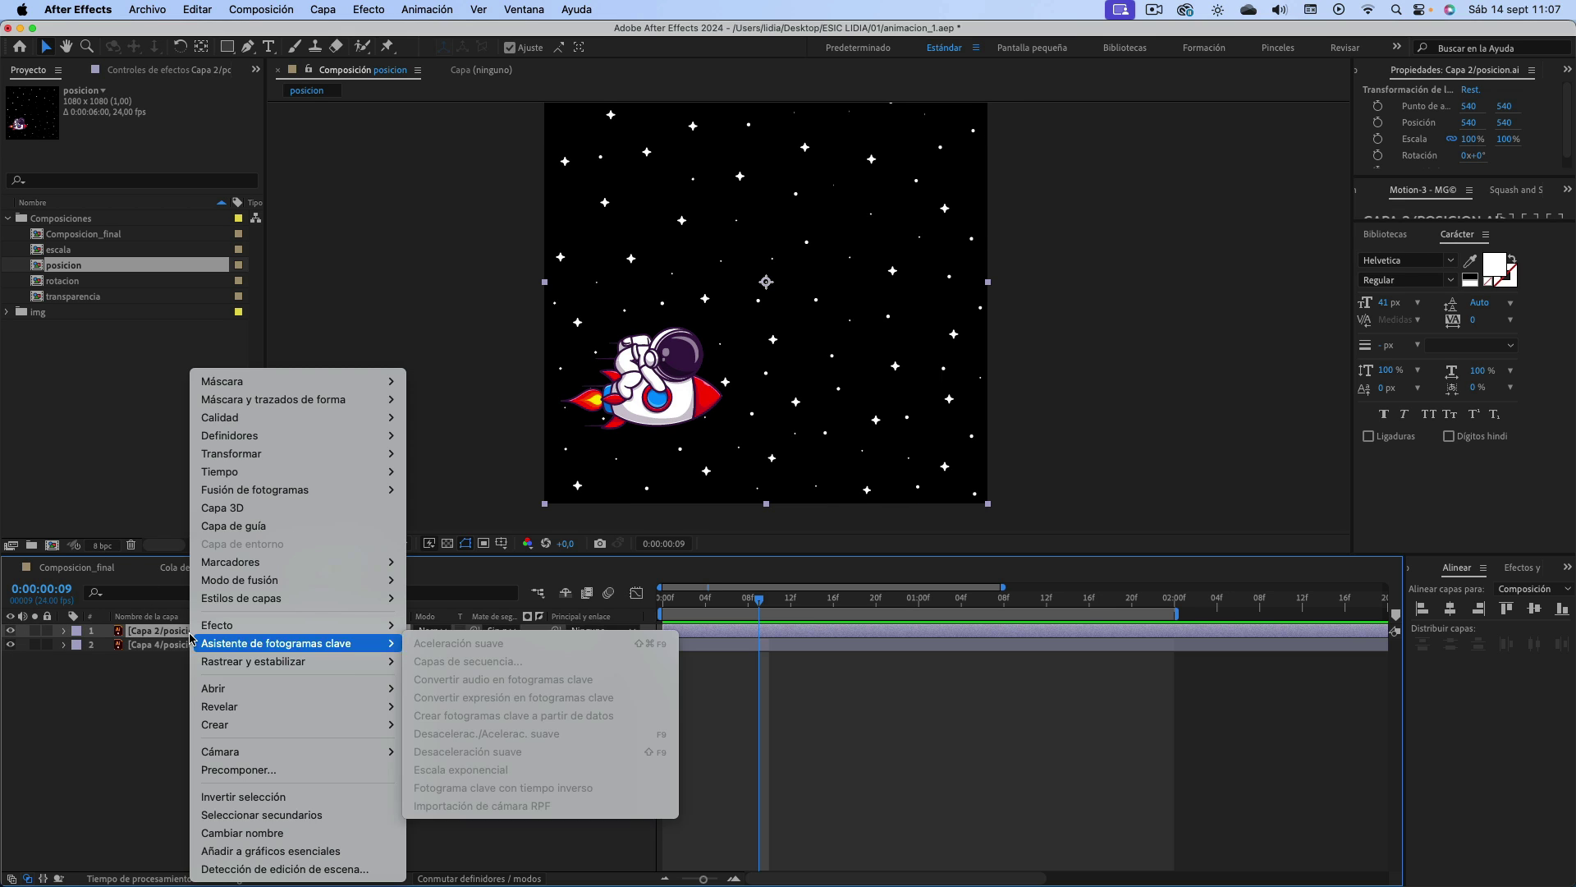
pyautogui.click(286, 834)
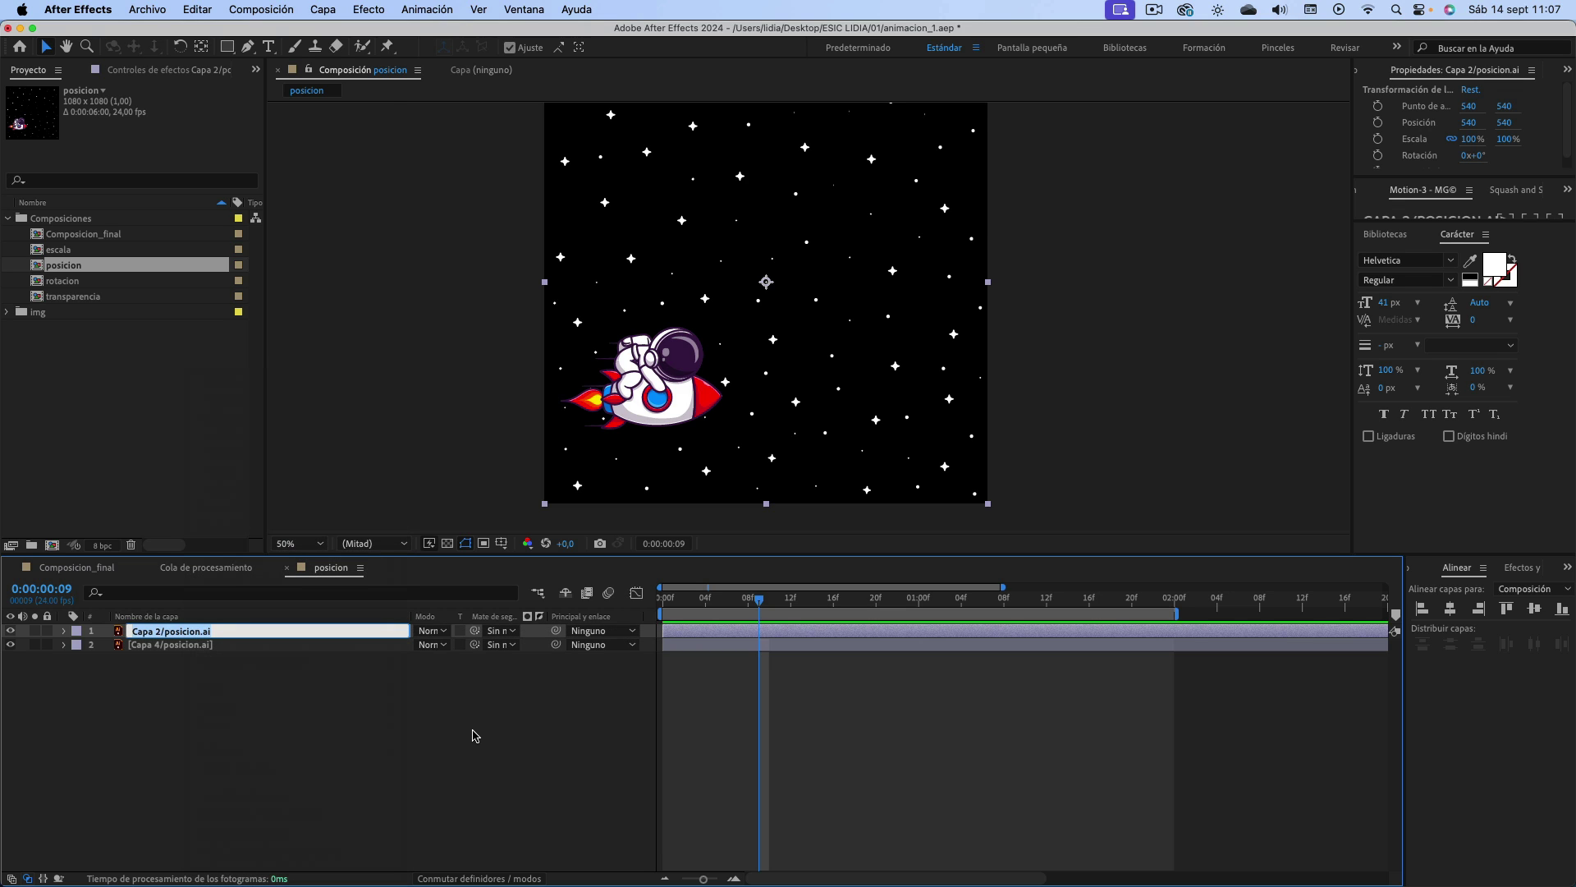
pyautogui.write('Astronauta')
pyautogui.click(181, 645)
# - Rename the second layer to 'Estrellas' and lock it
pyautogui.rightClick(180, 644)
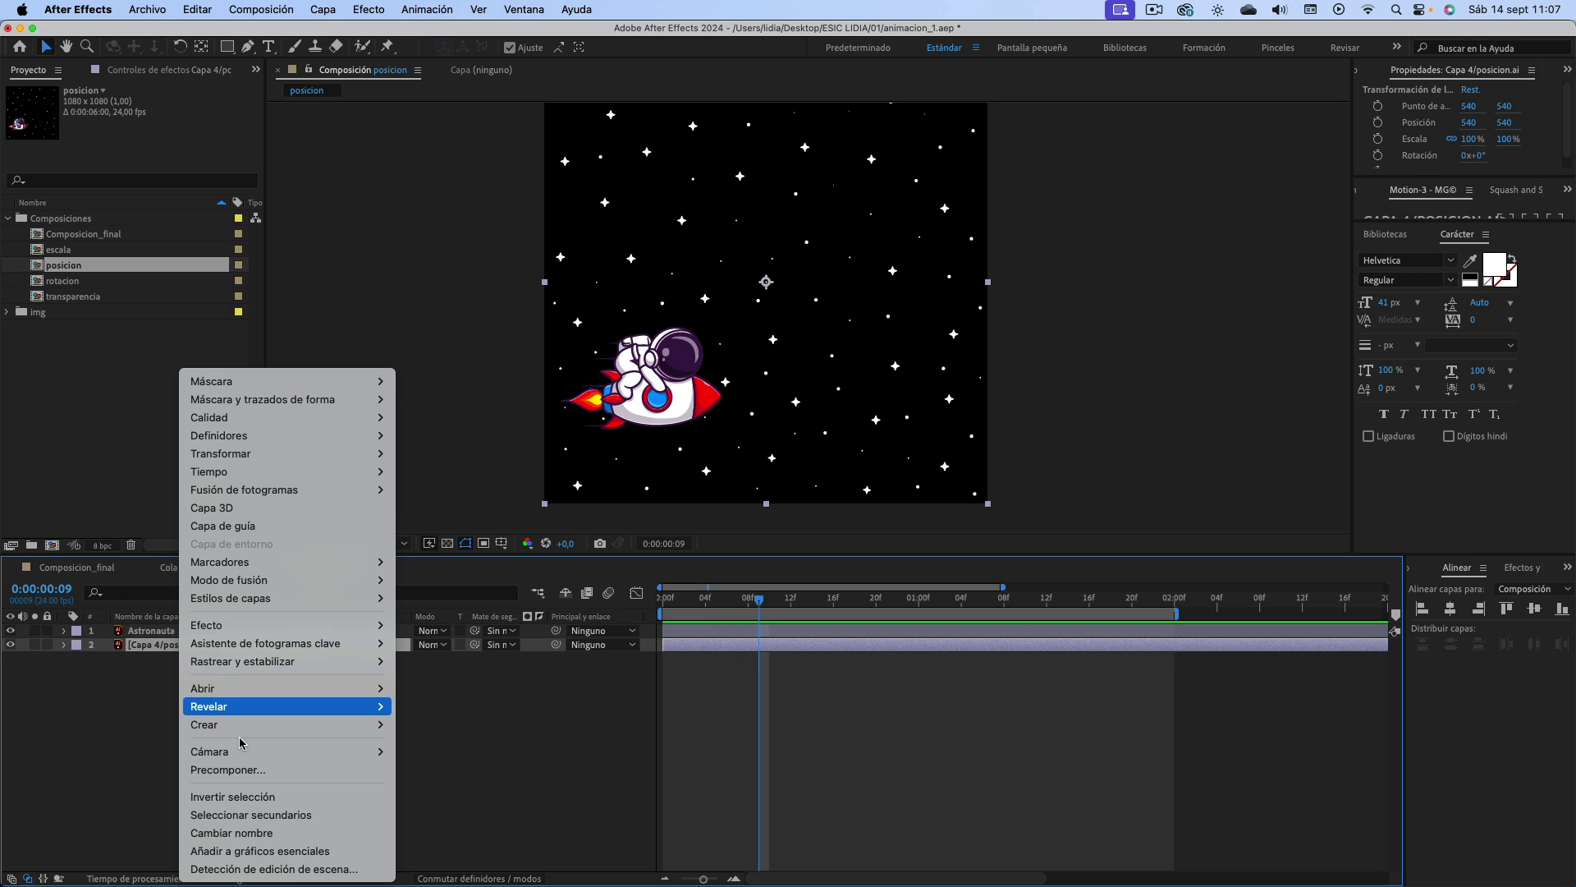
pyautogui.click(246, 833)
pyautogui.write('Estrellas')
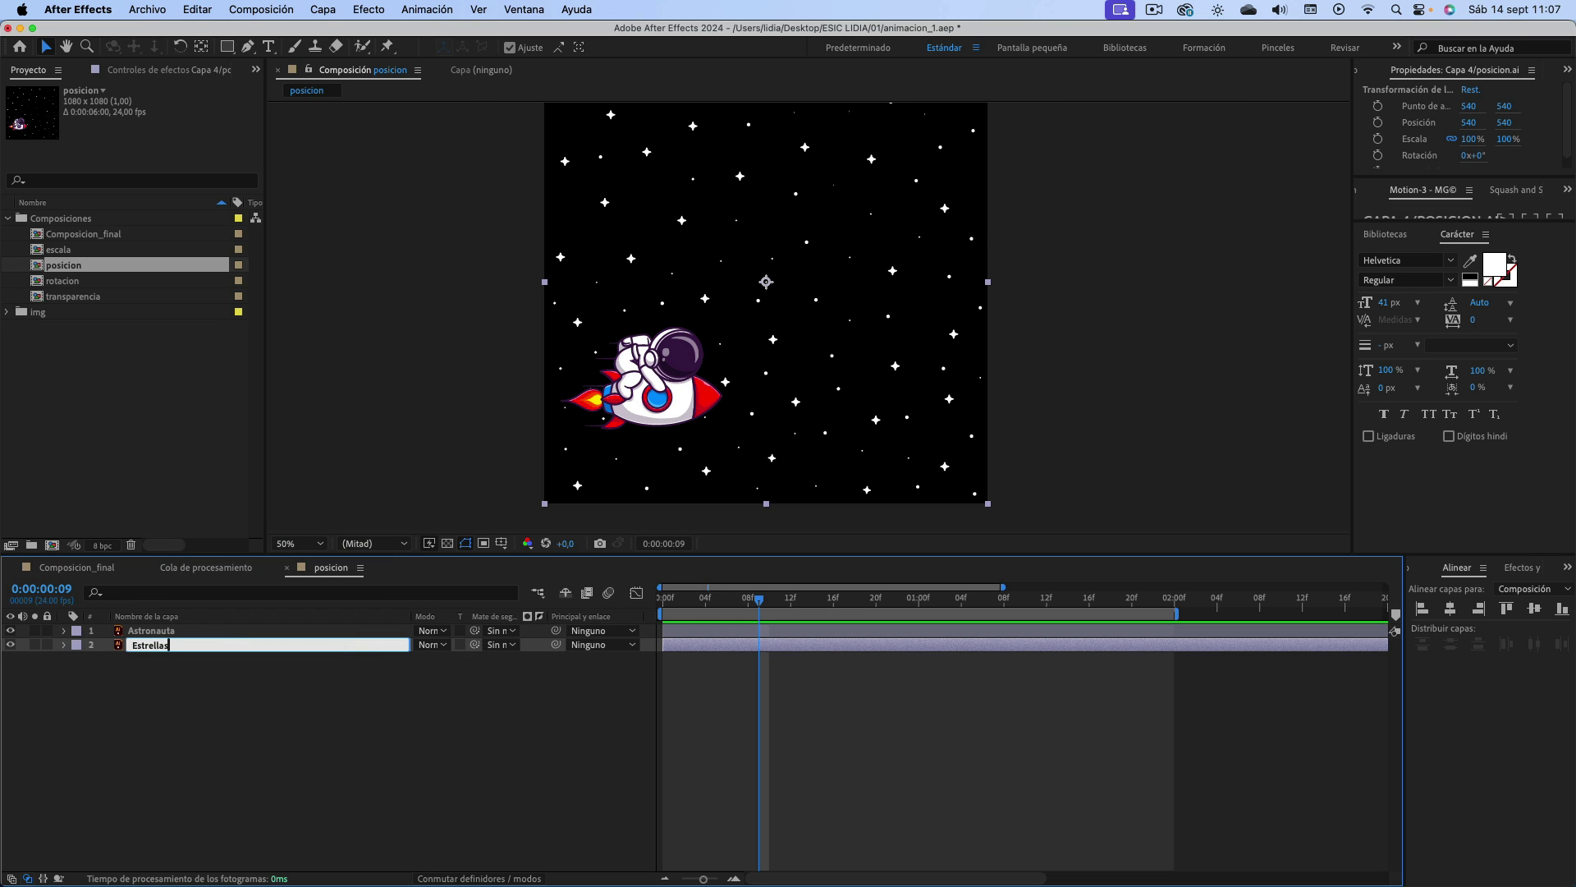
pyautogui.press('Return')
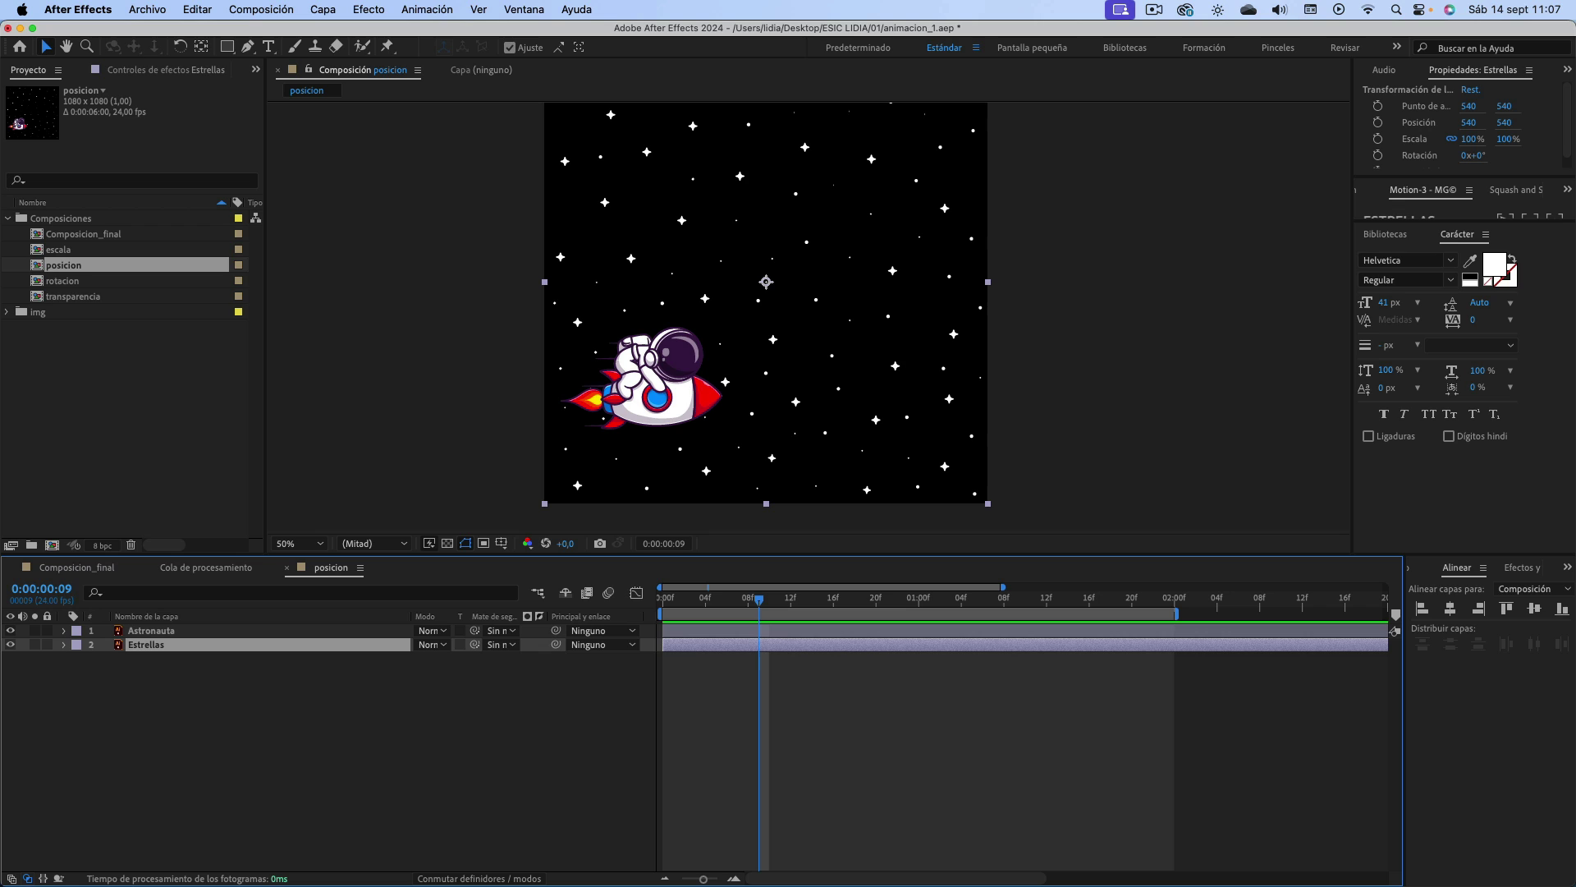
pyautogui.click(47, 644)
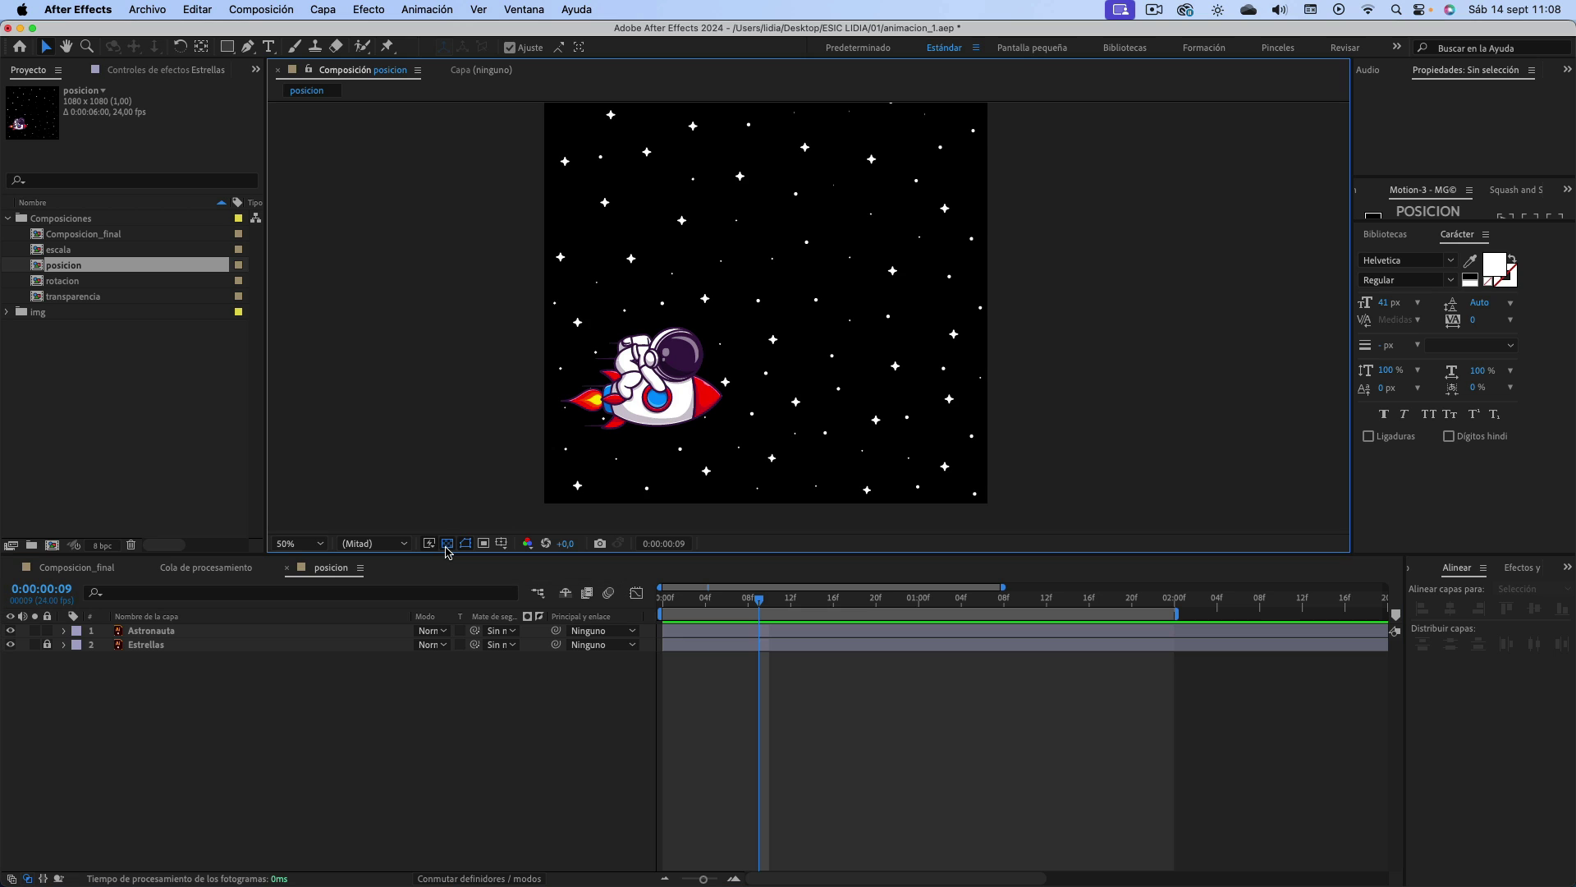
pyautogui.click(448, 543)
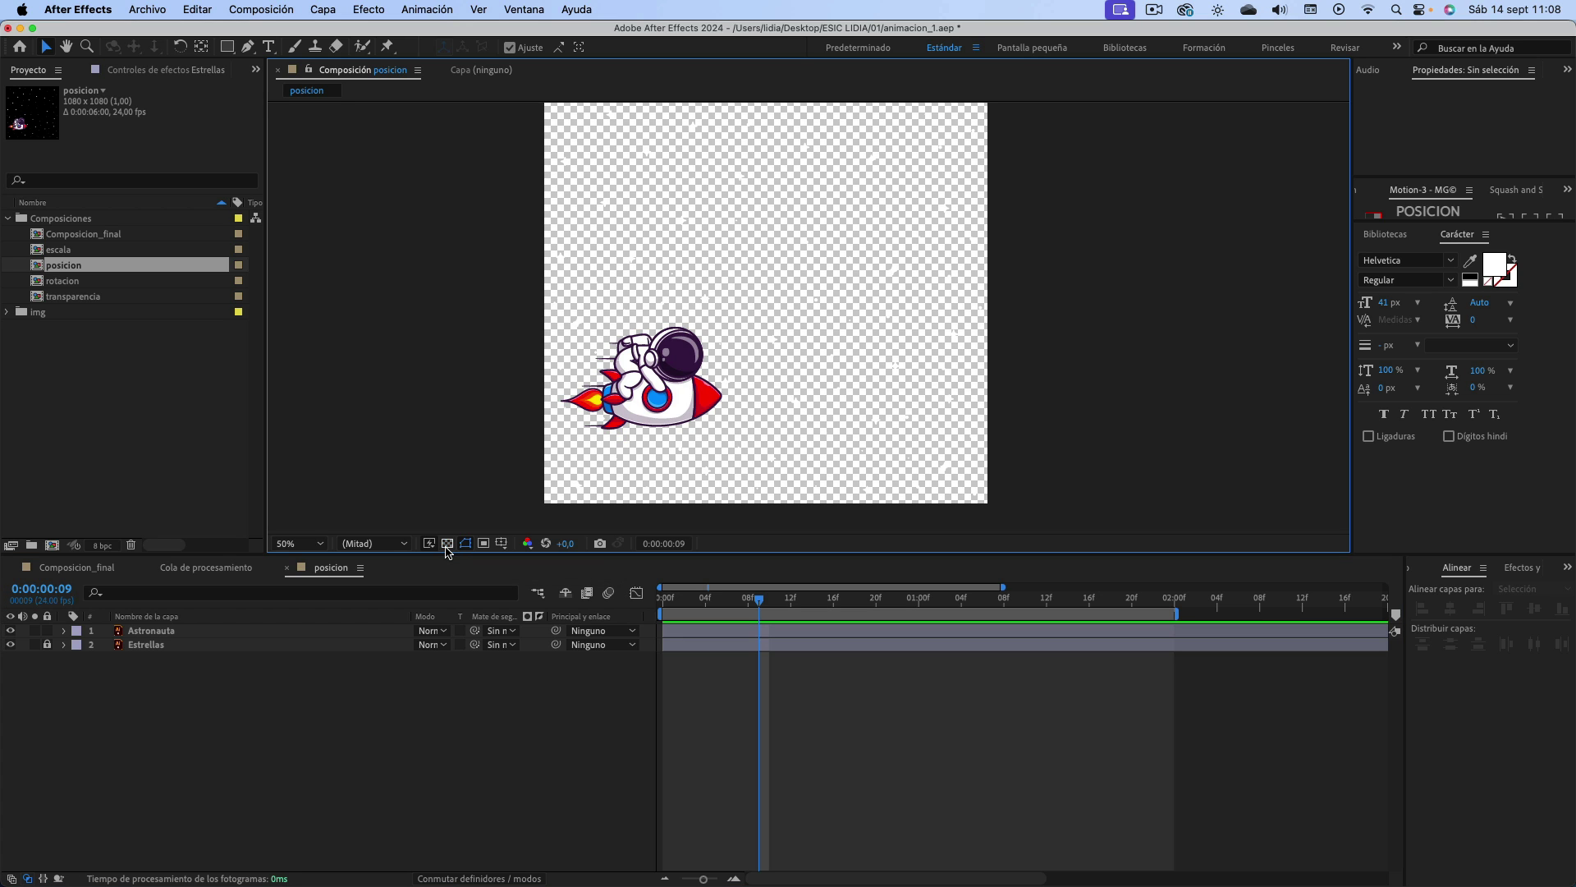
pyautogui.click(447, 545)
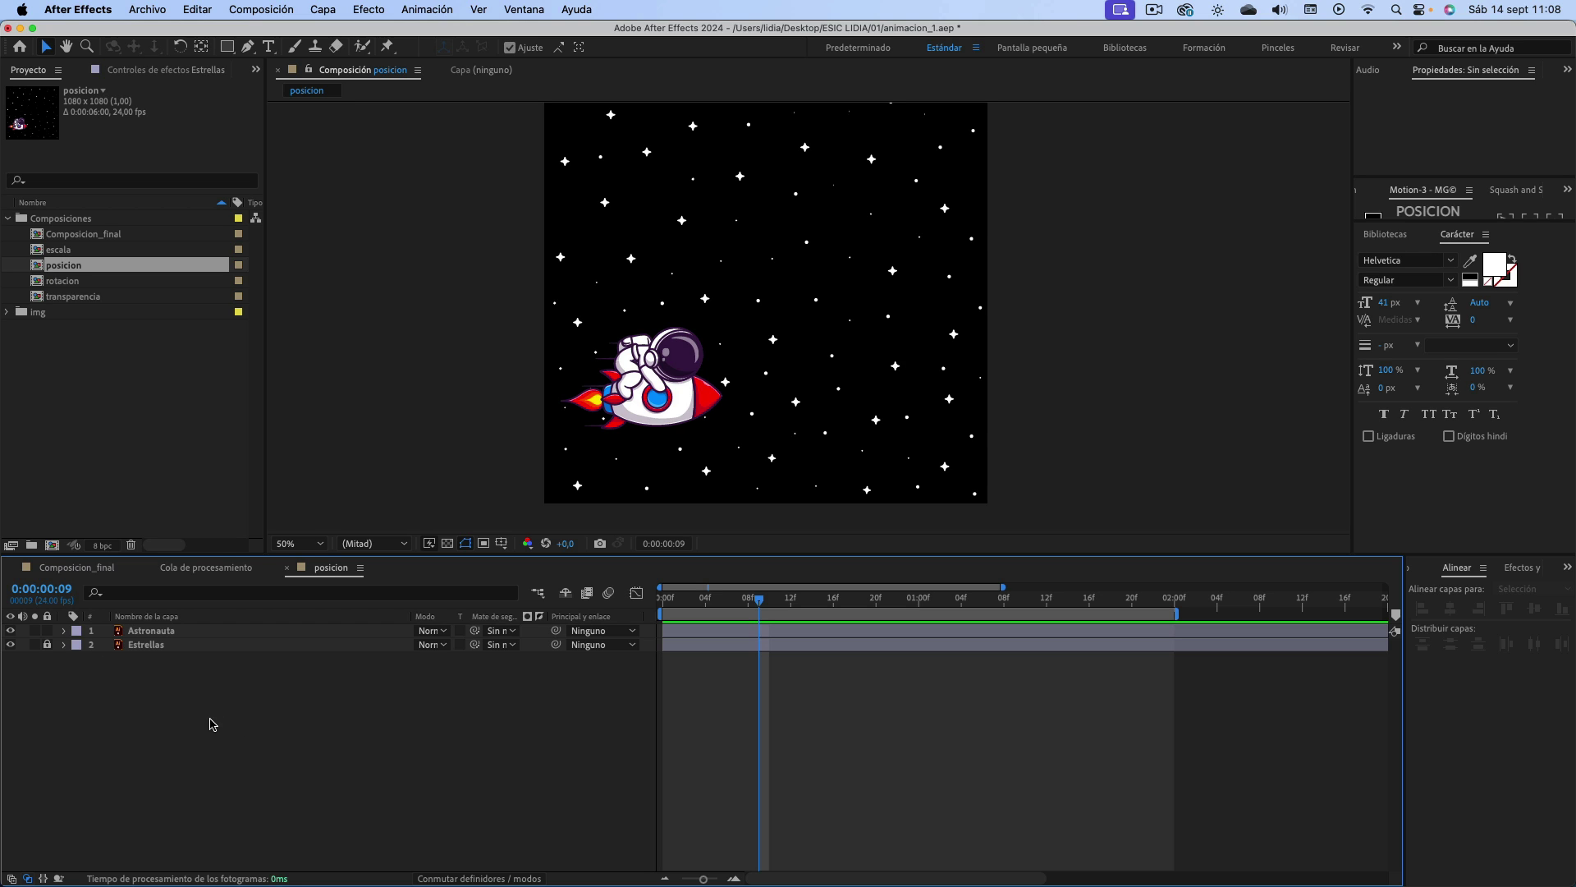
# - Create a dark-blue solid named 'Fondo', move it below Astronauta and Estrellas, and lock it
pyautogui.rightClick(292, 711)
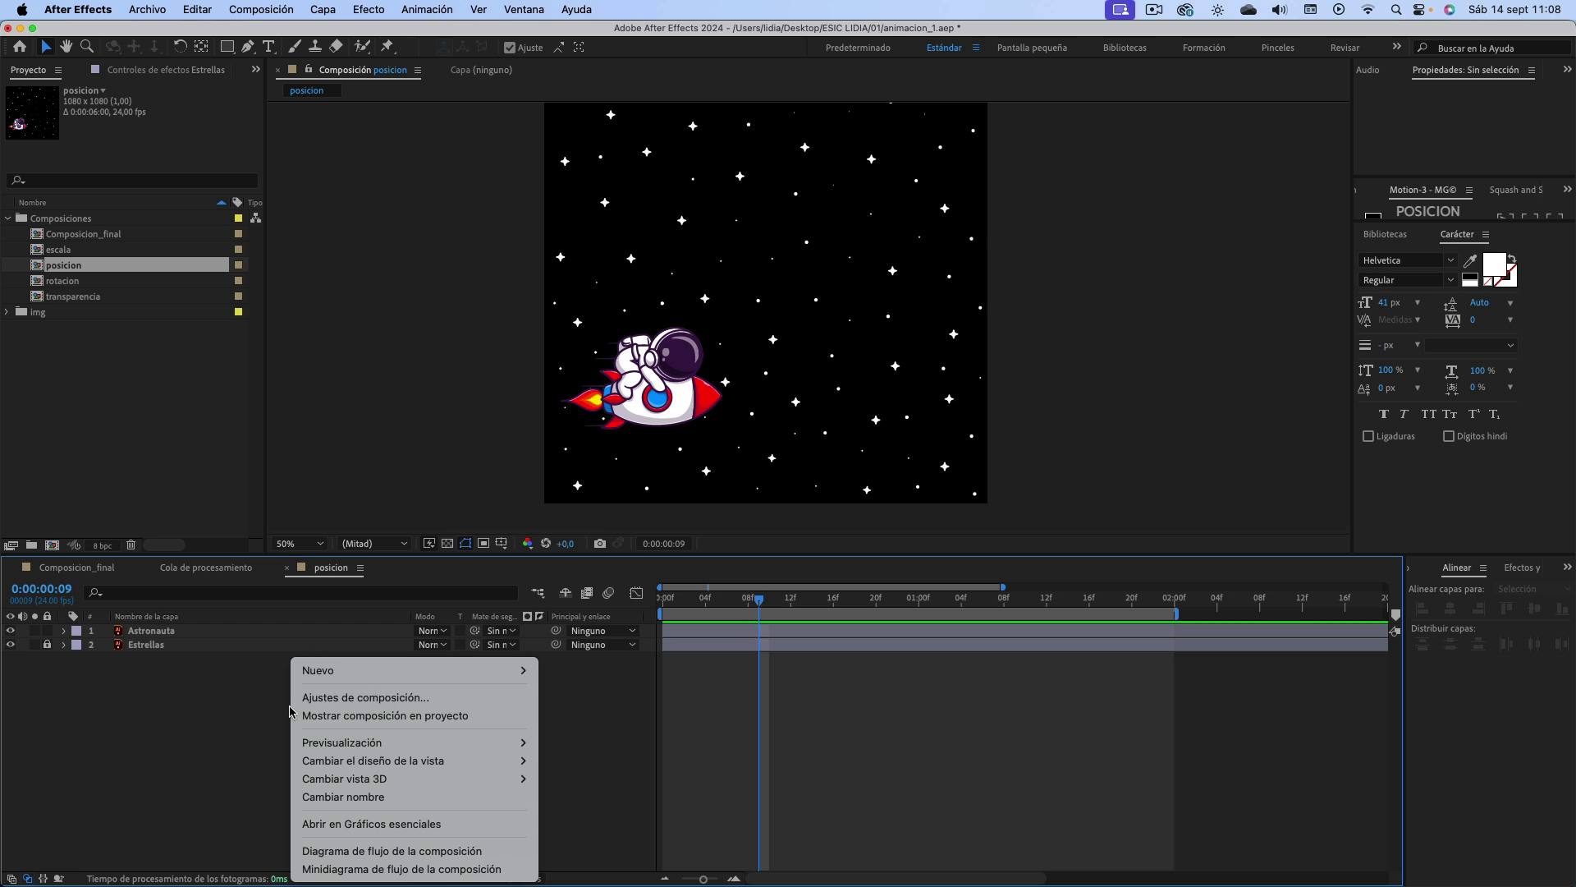
pyautogui.moveTo(334, 671)
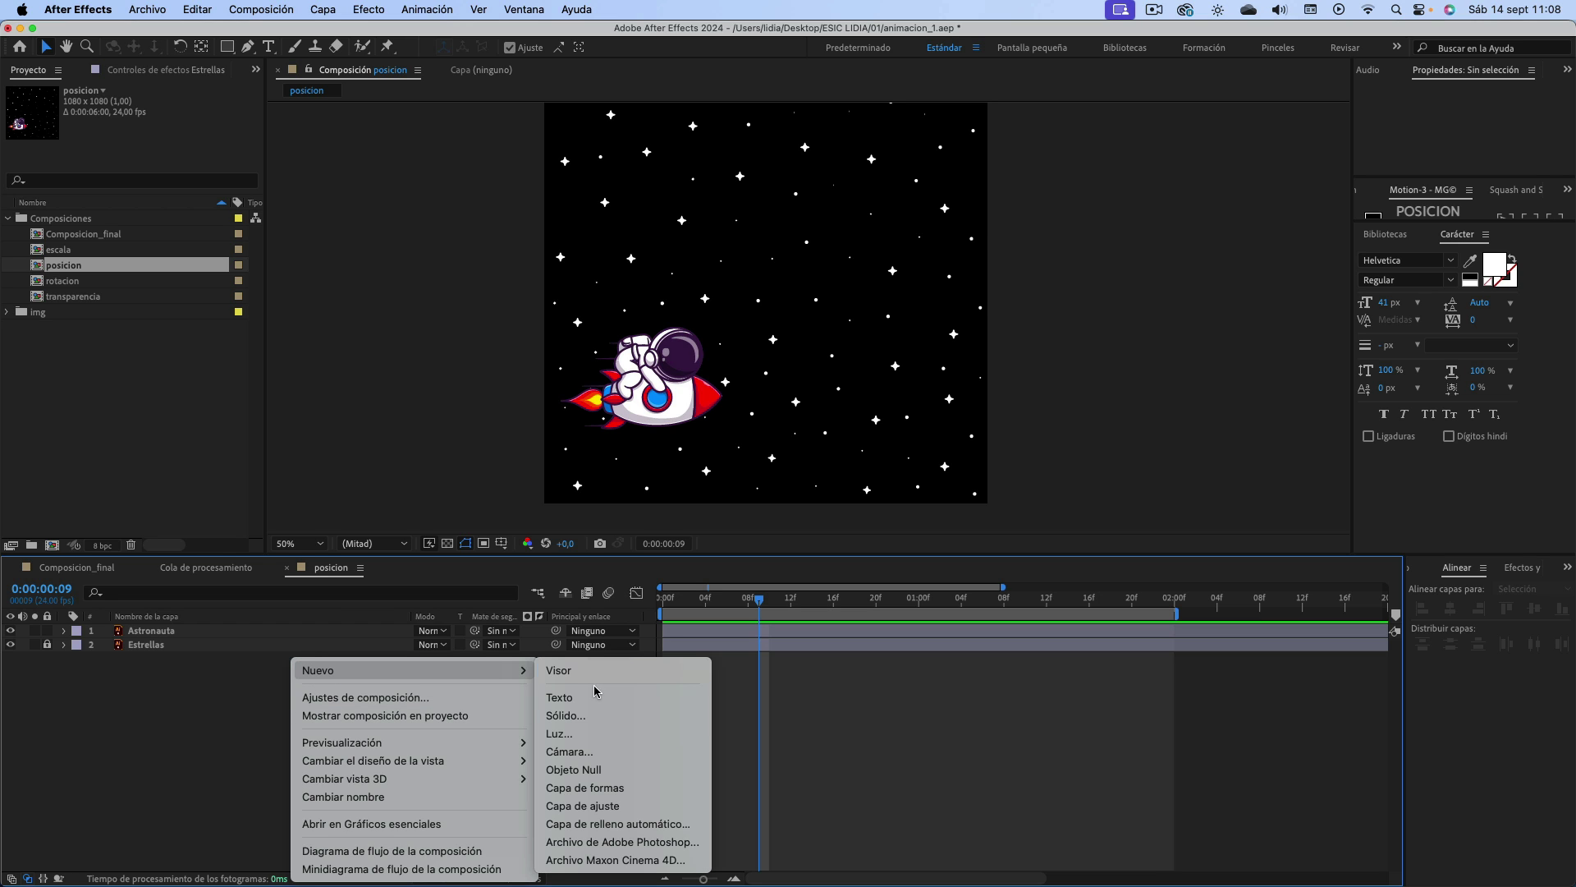
pyautogui.click(566, 715)
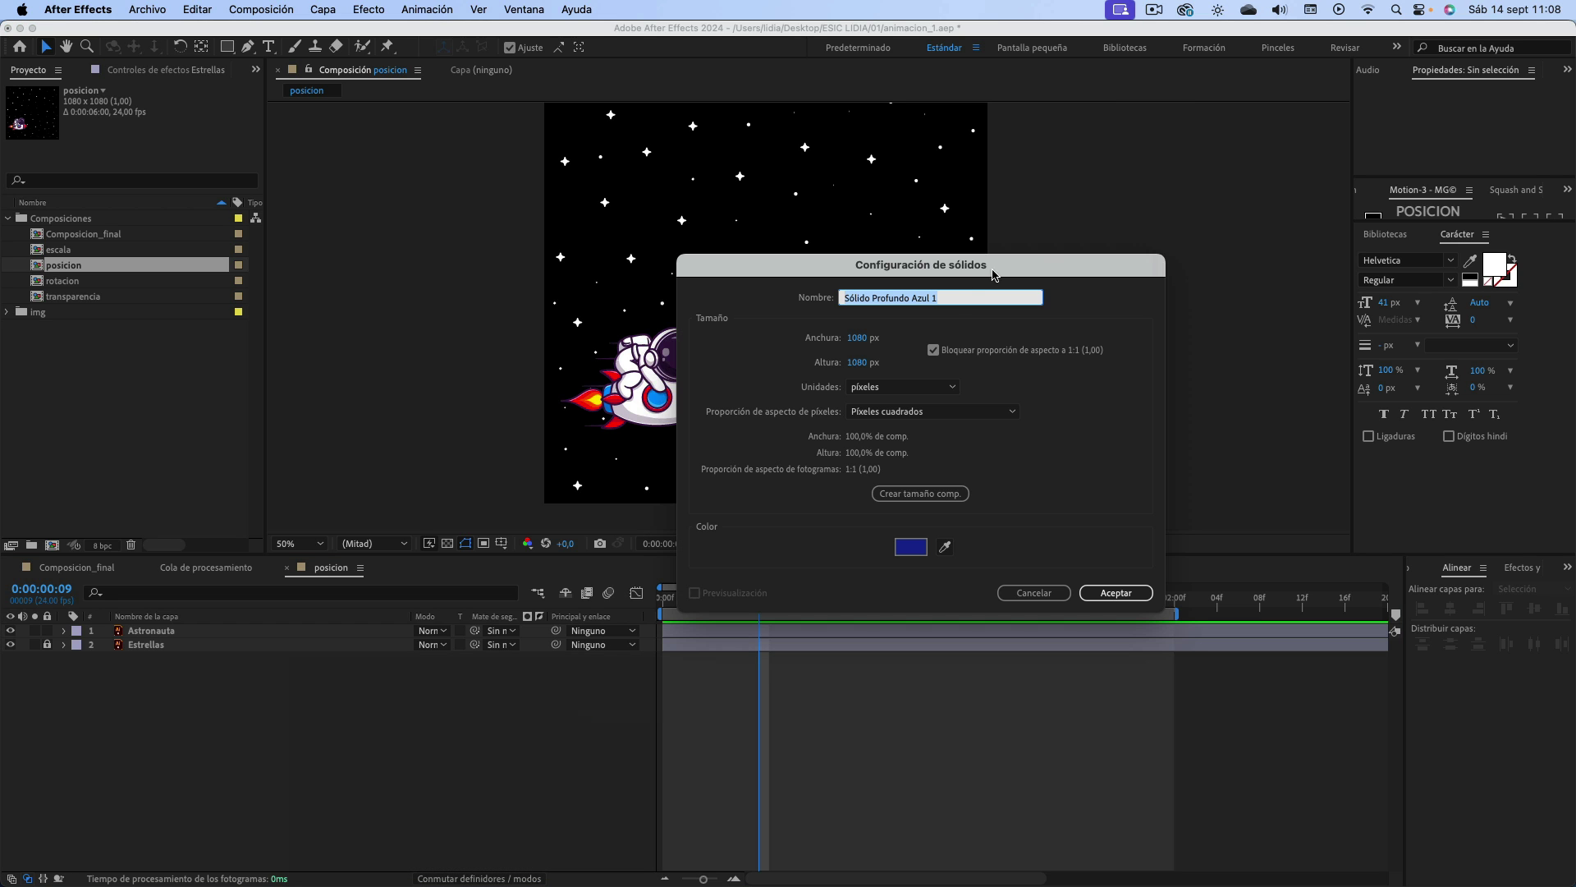
pyautogui.write('Fondo')
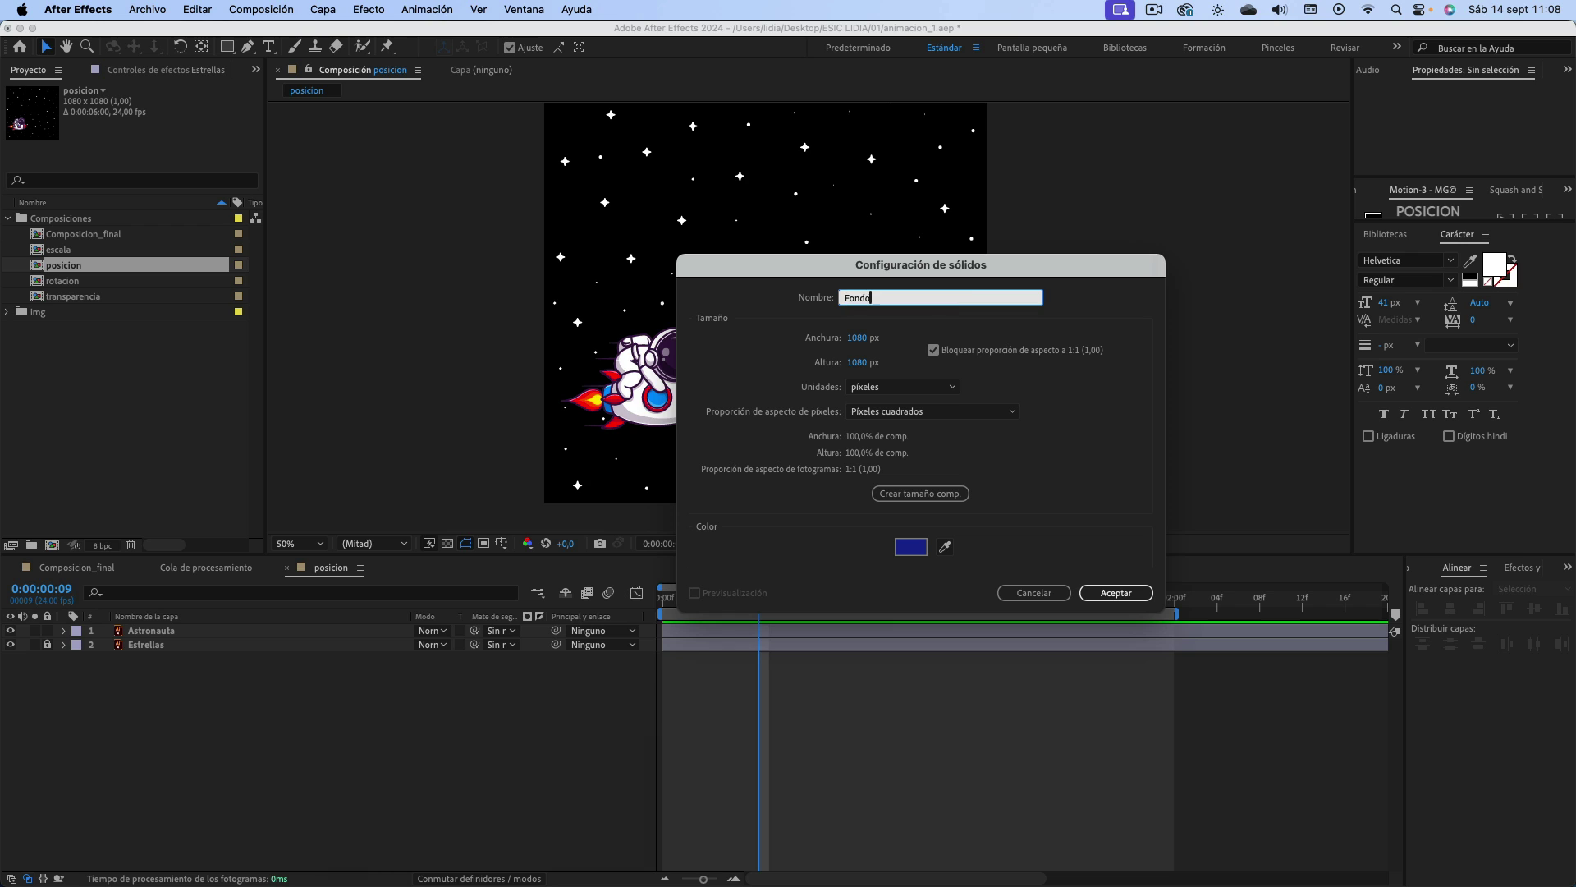
pyautogui.click(911, 547)
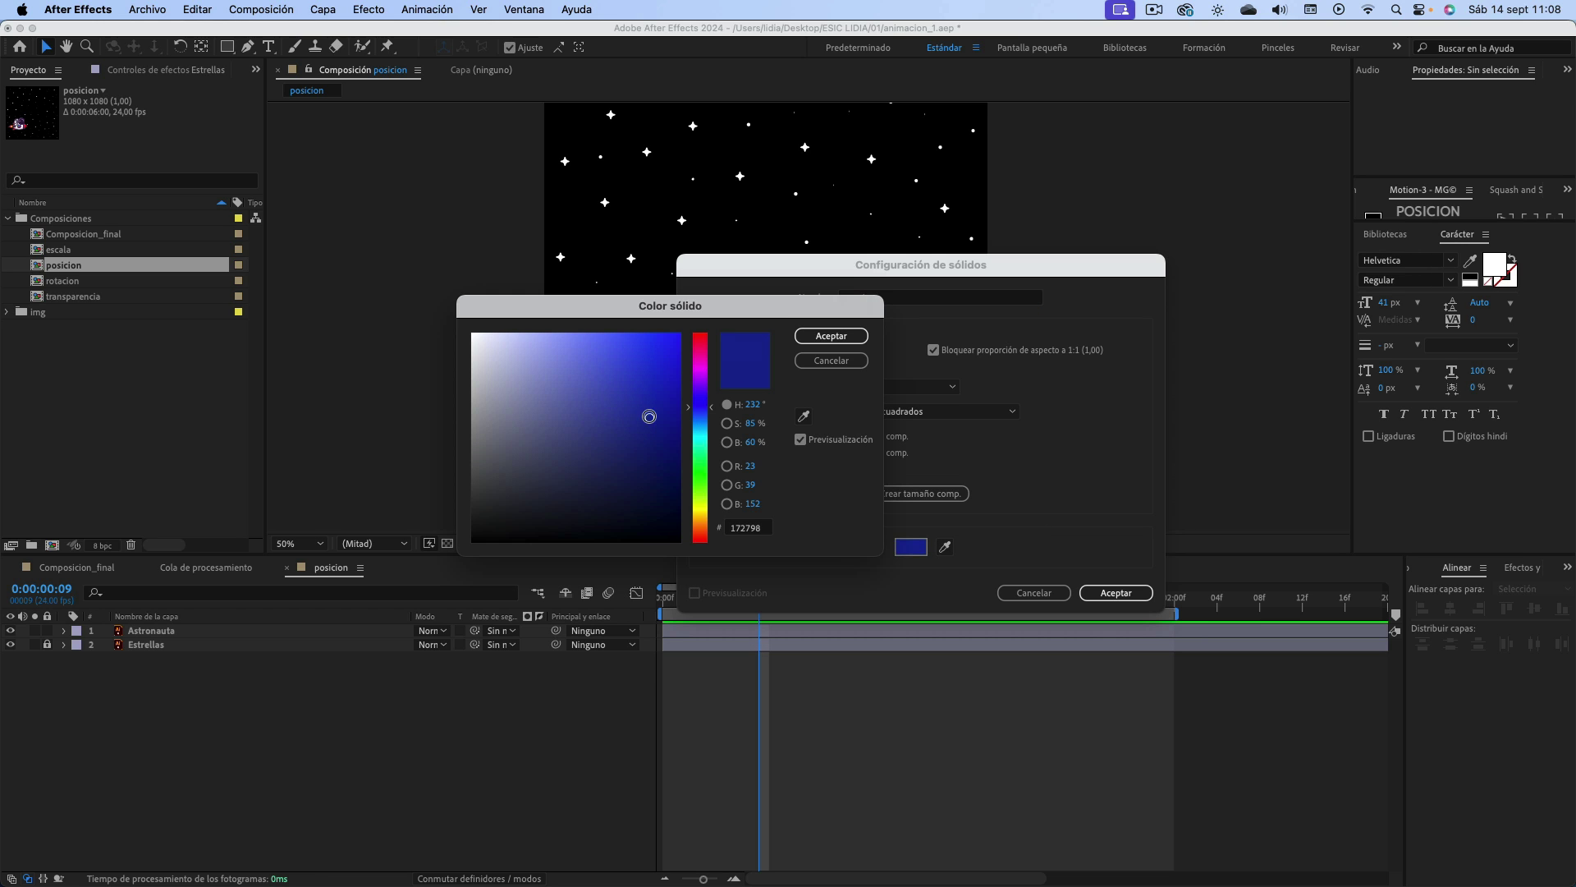
pyautogui.moveTo(648, 416); pyautogui.dragTo(632, 435)
pyautogui.click(827, 342)
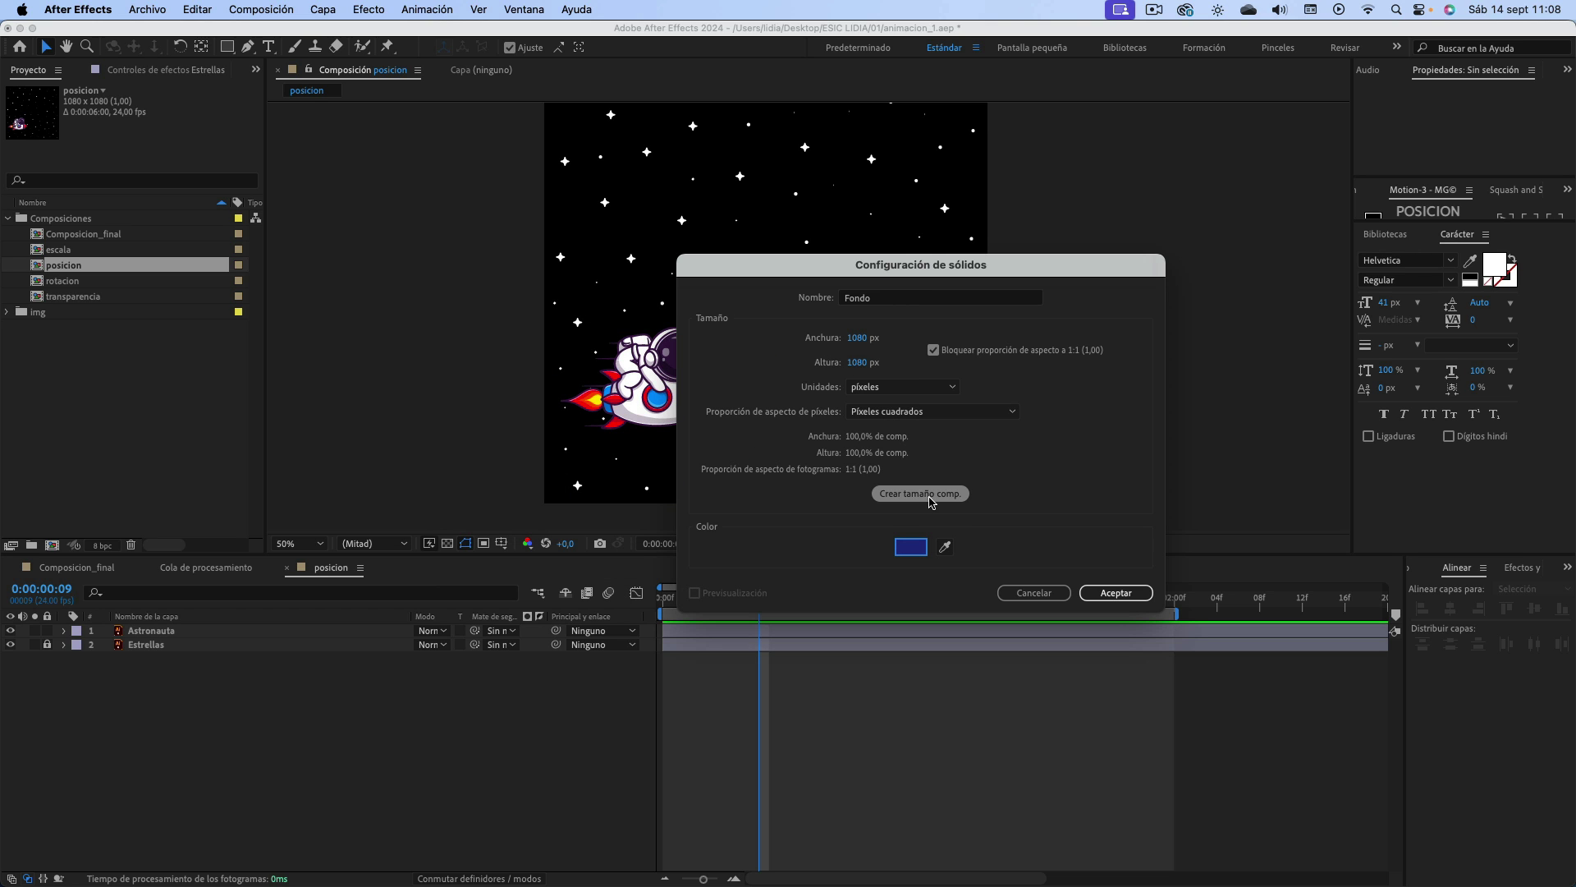
pyautogui.click(1114, 592)
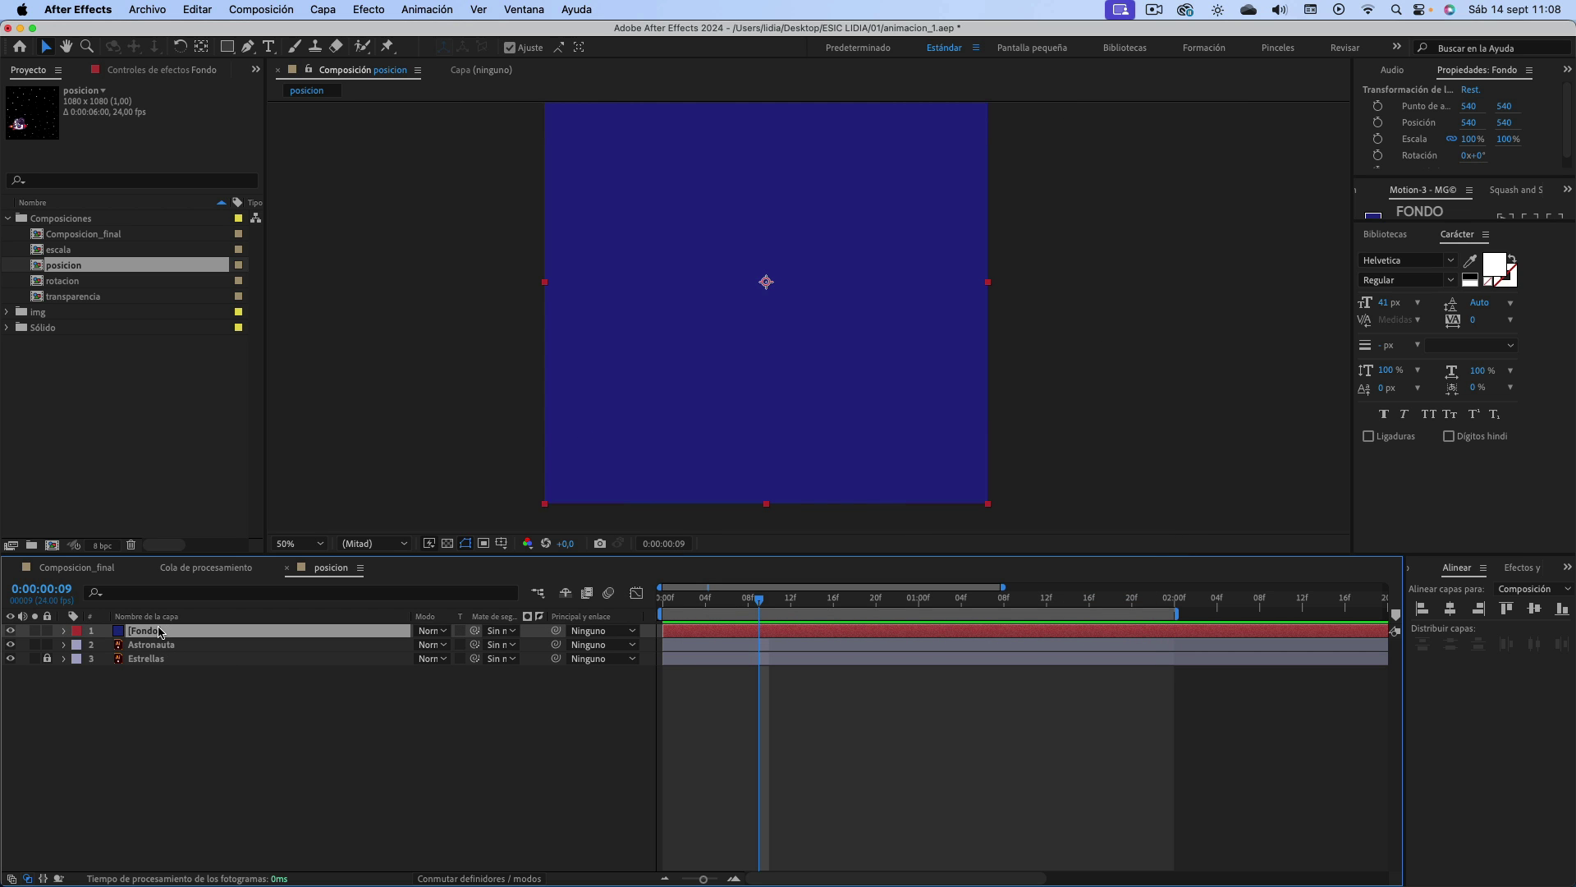
pyautogui.moveTo(158, 633); pyautogui.dragTo(158, 670)
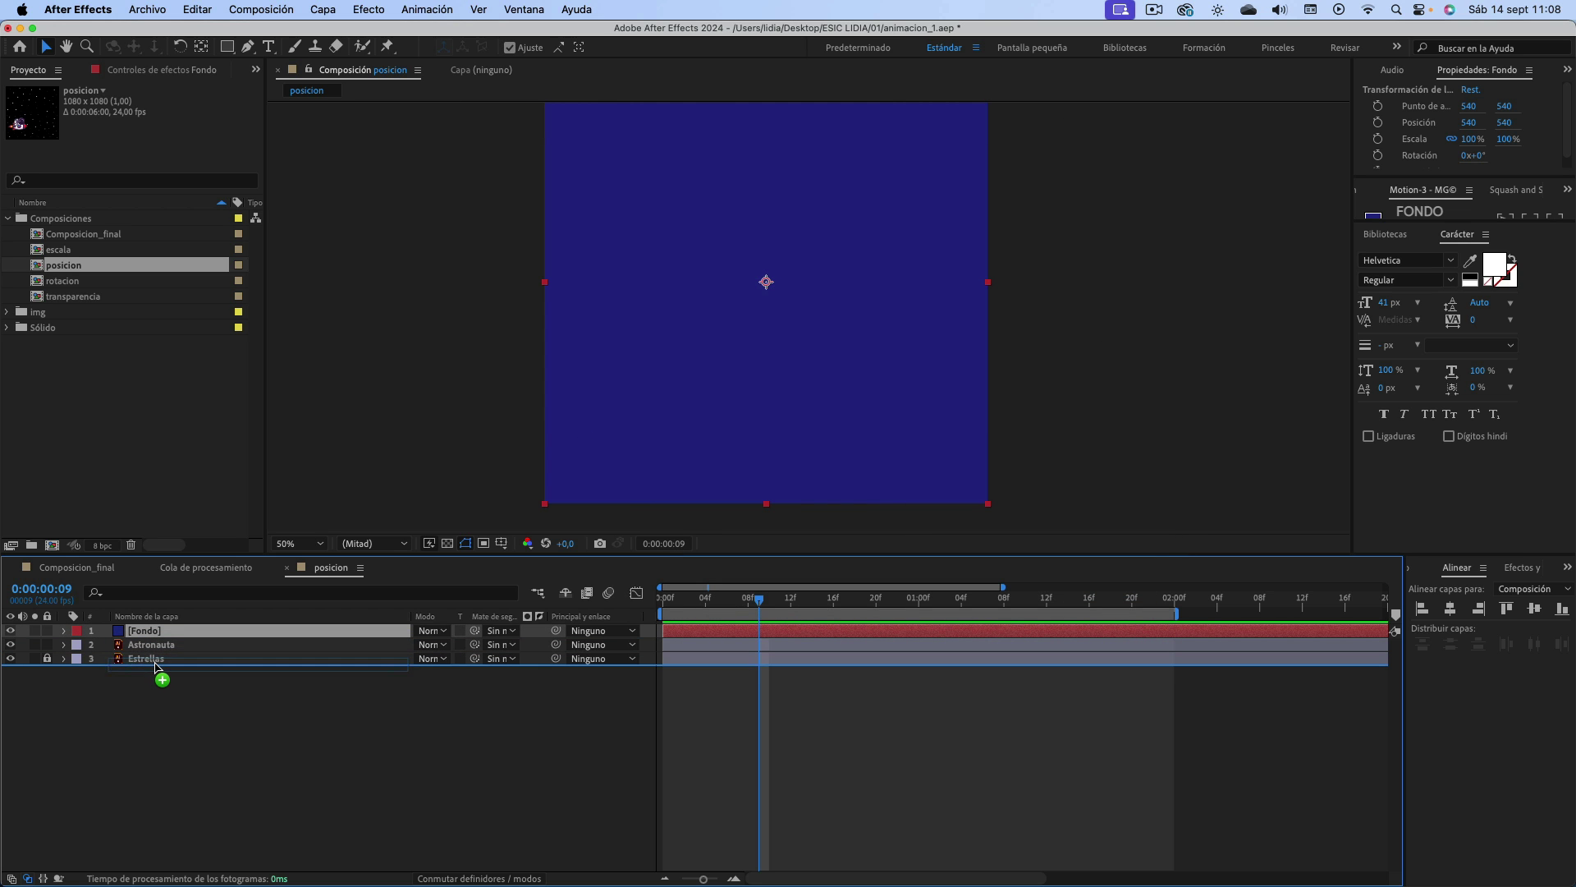
pyautogui.click(47, 659)
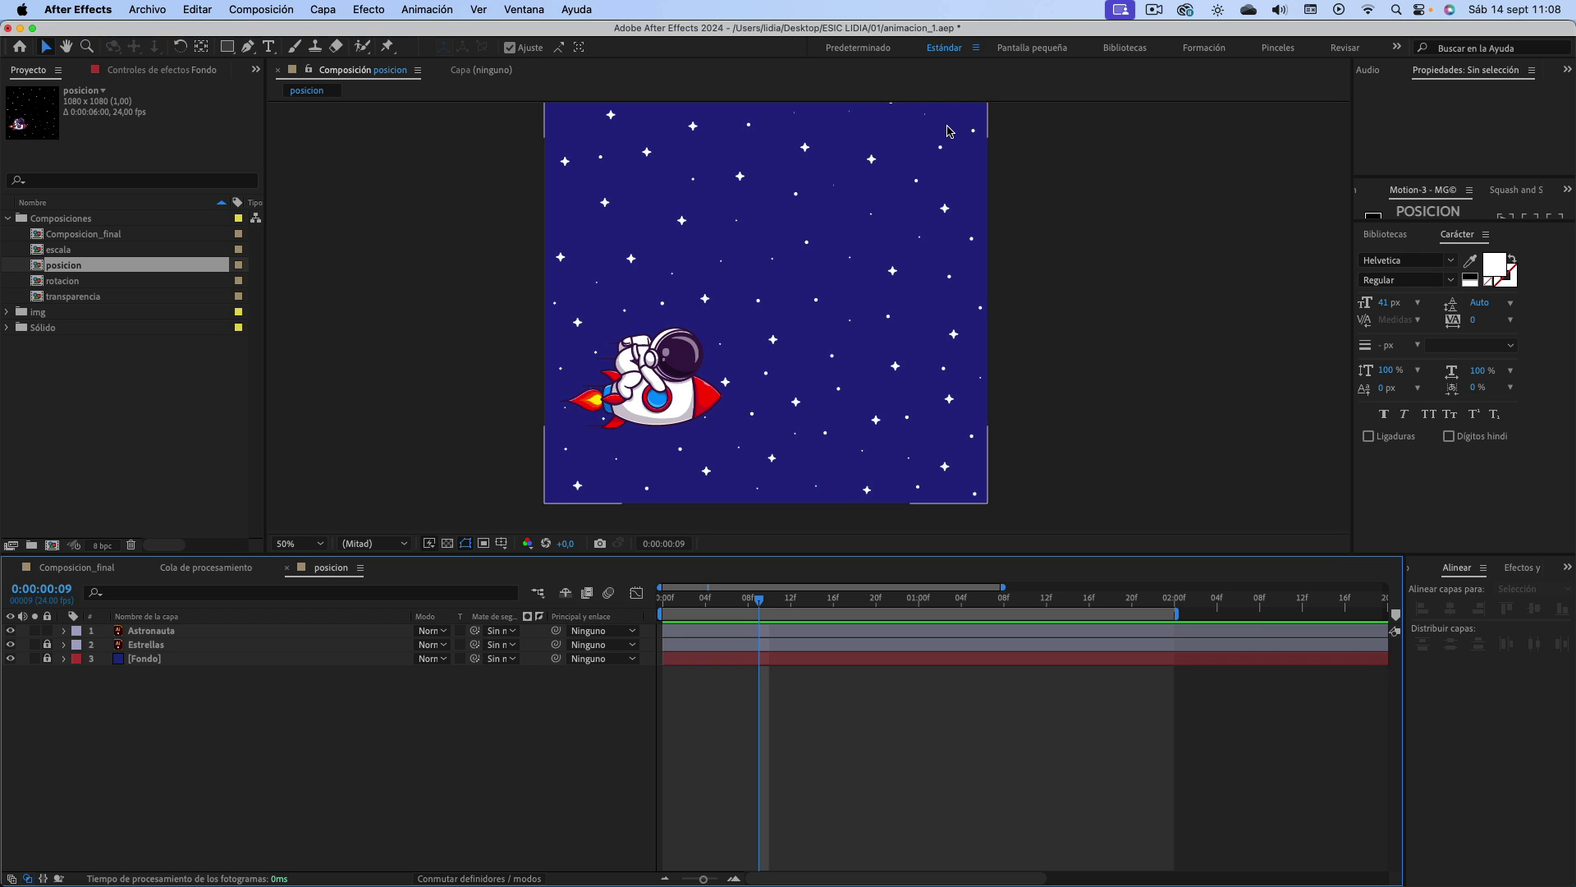
pyautogui.click(657, 400)
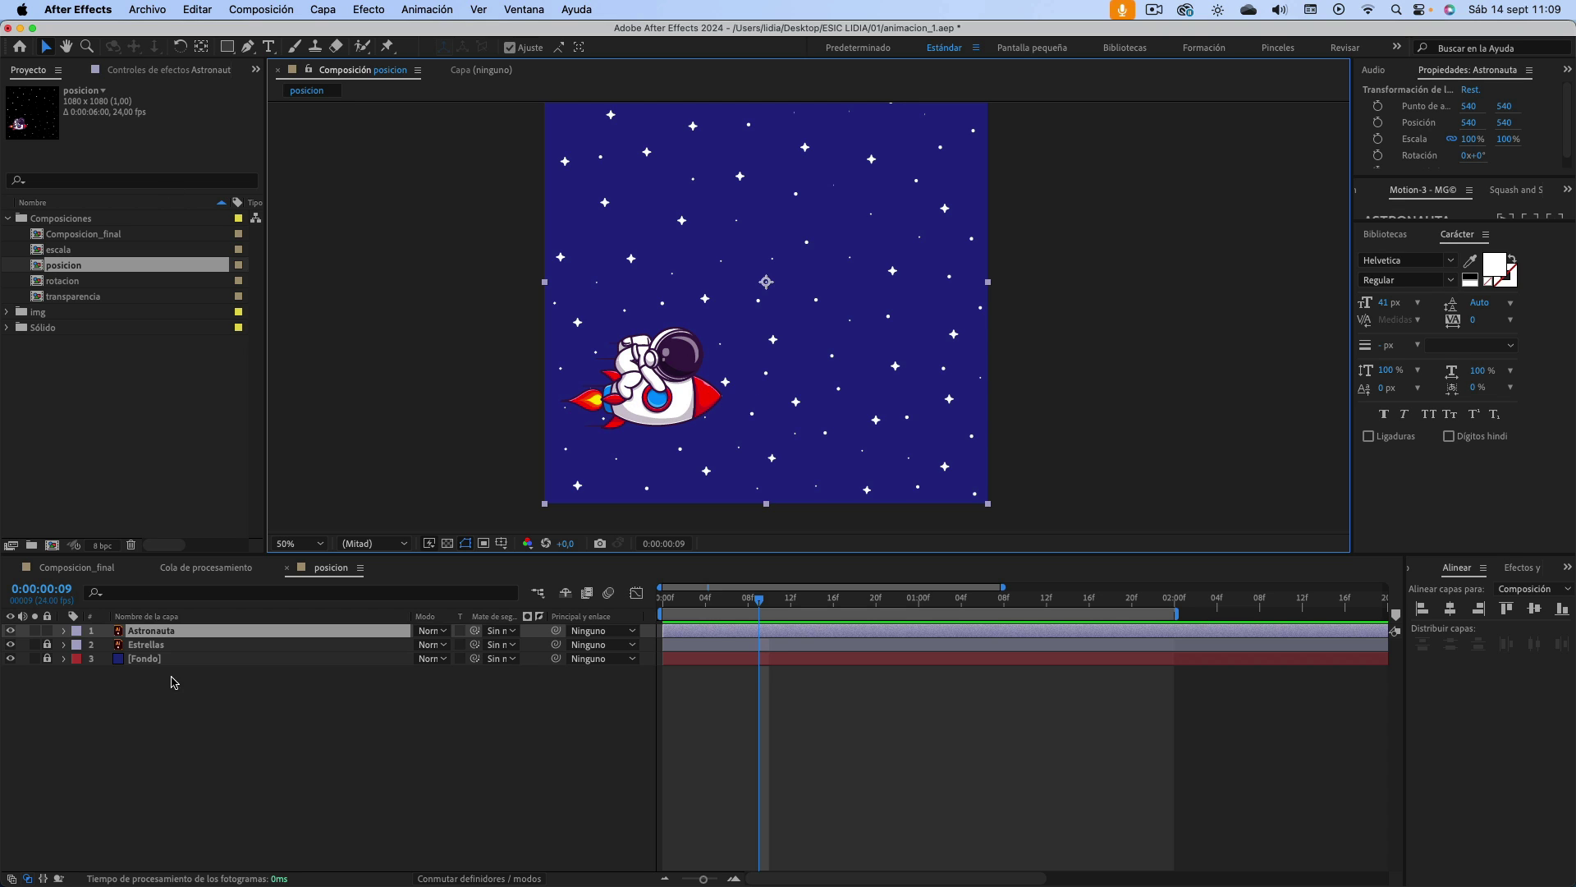
pyautogui.click(172, 634)
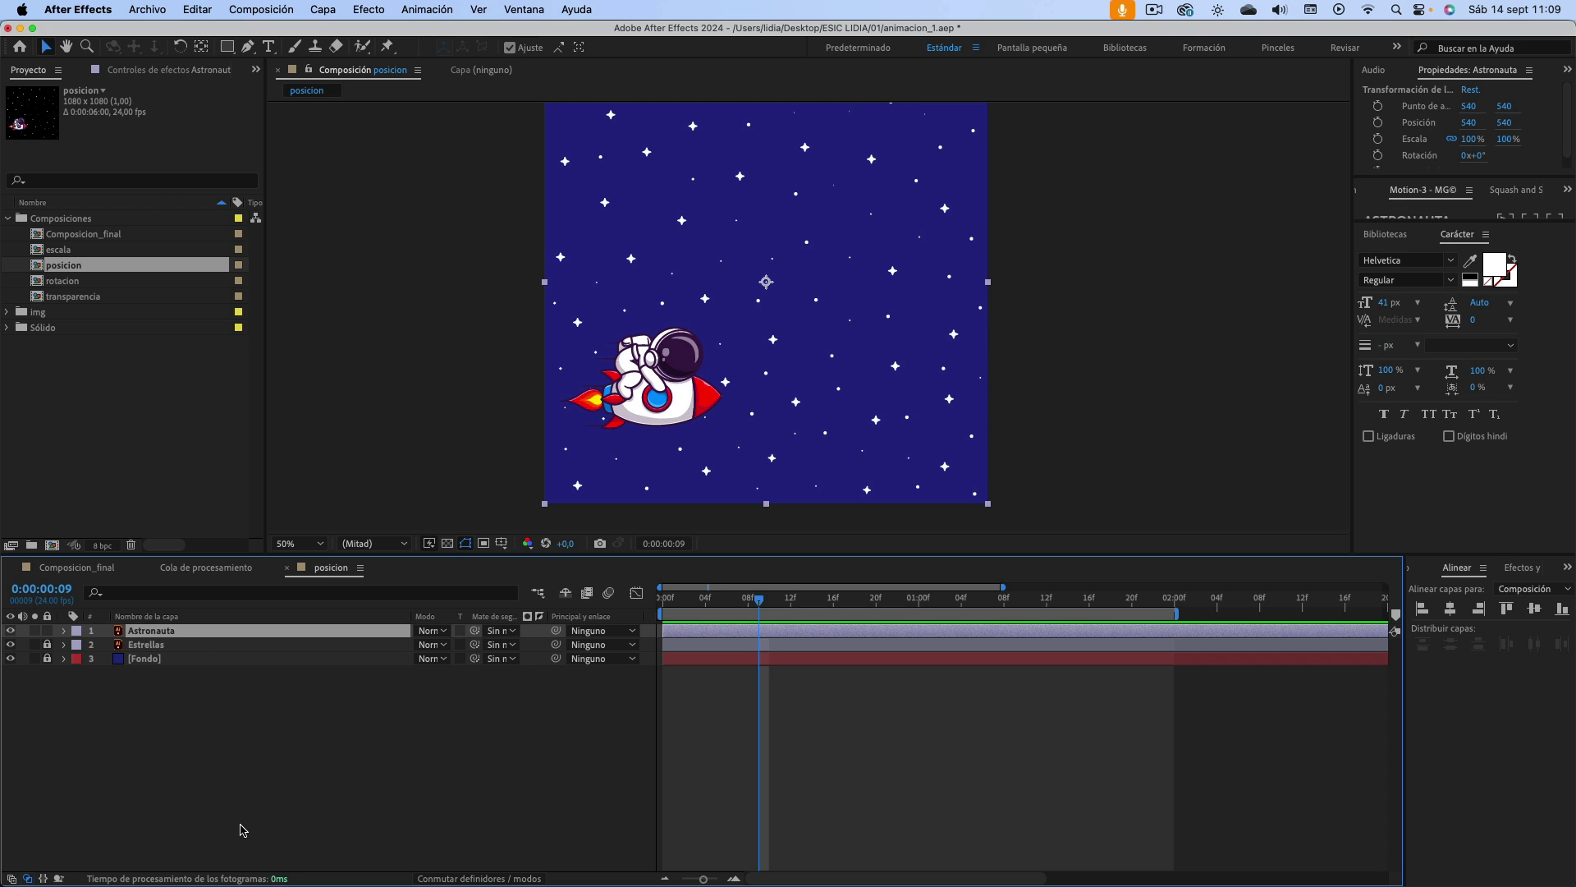
pyautogui.click(180, 47)
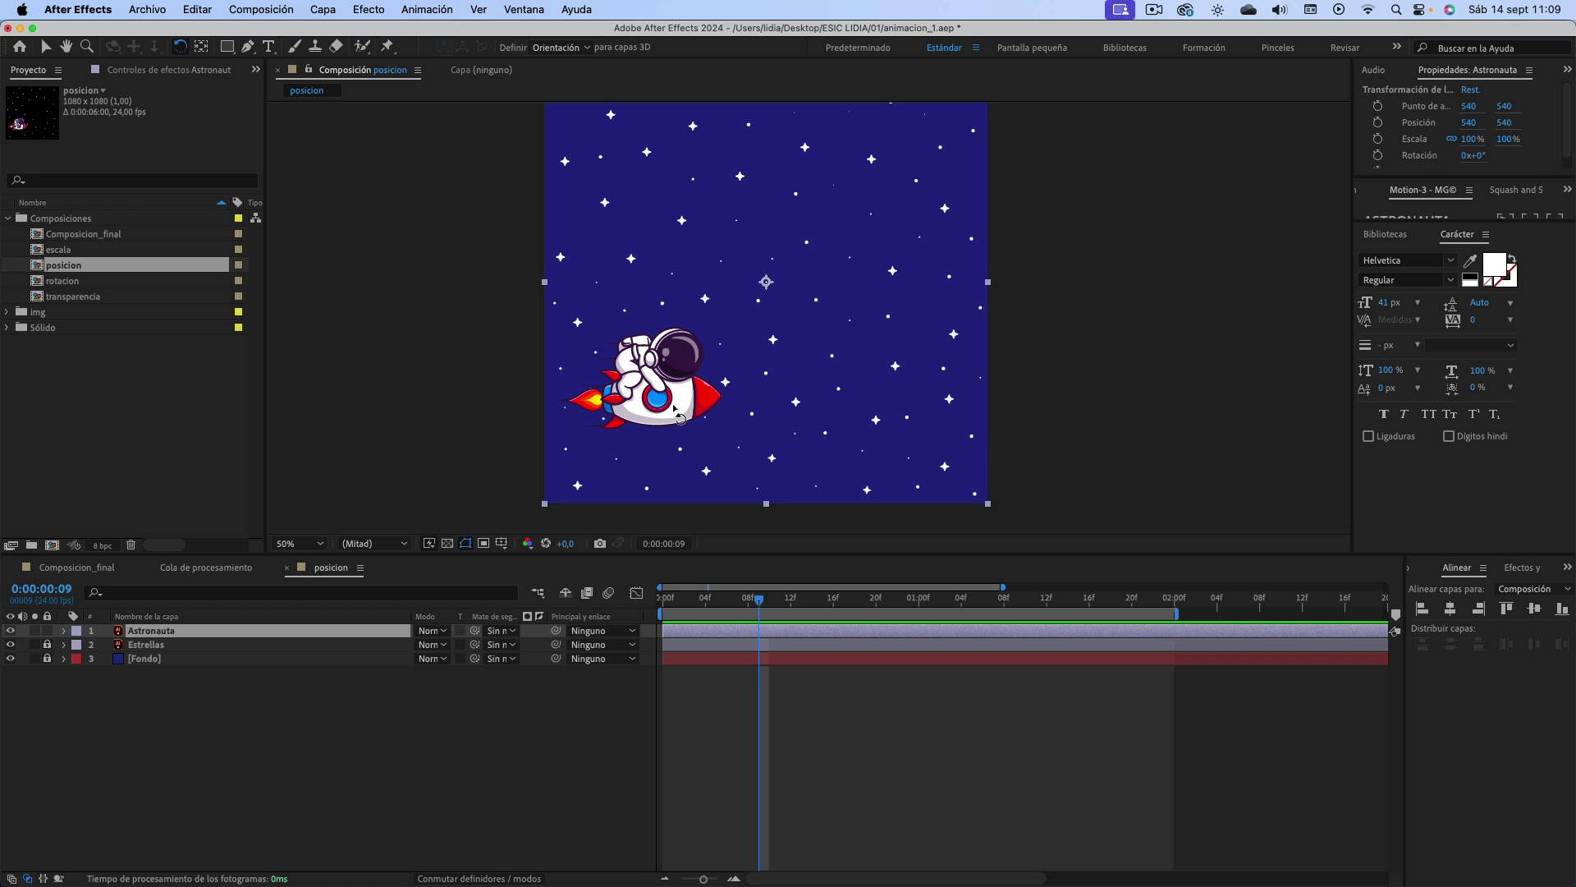
pyautogui.moveTo(674, 408)
pyautogui.mouseDown()
pyautogui.moveTo(761, 459)
pyautogui.moveTo(862, 461)
pyautogui.mouseUp()
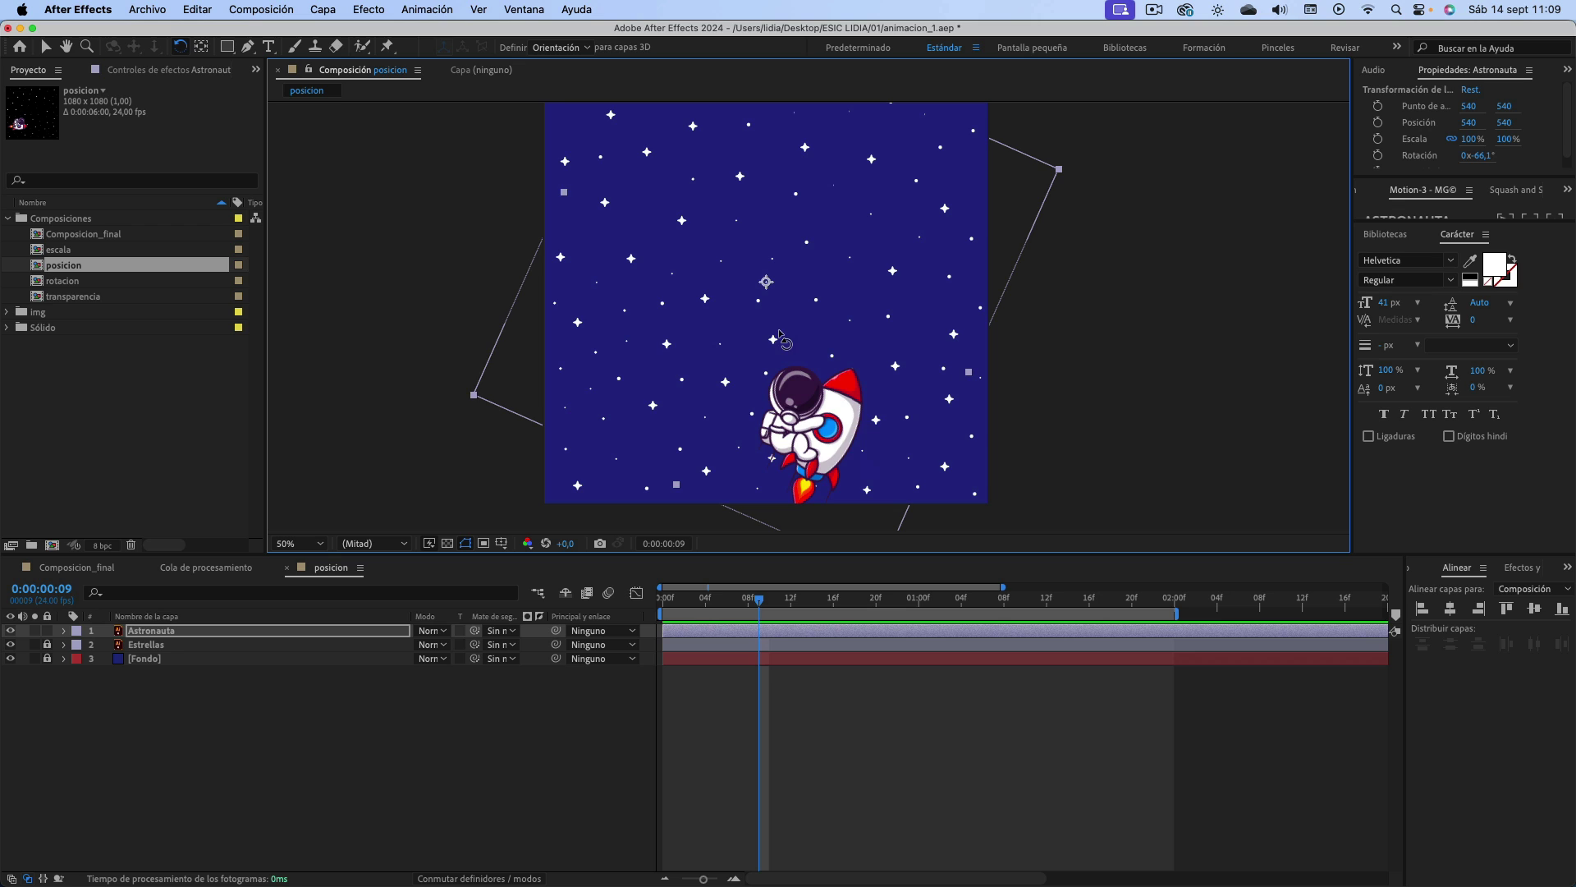
pyautogui.press('super+z')
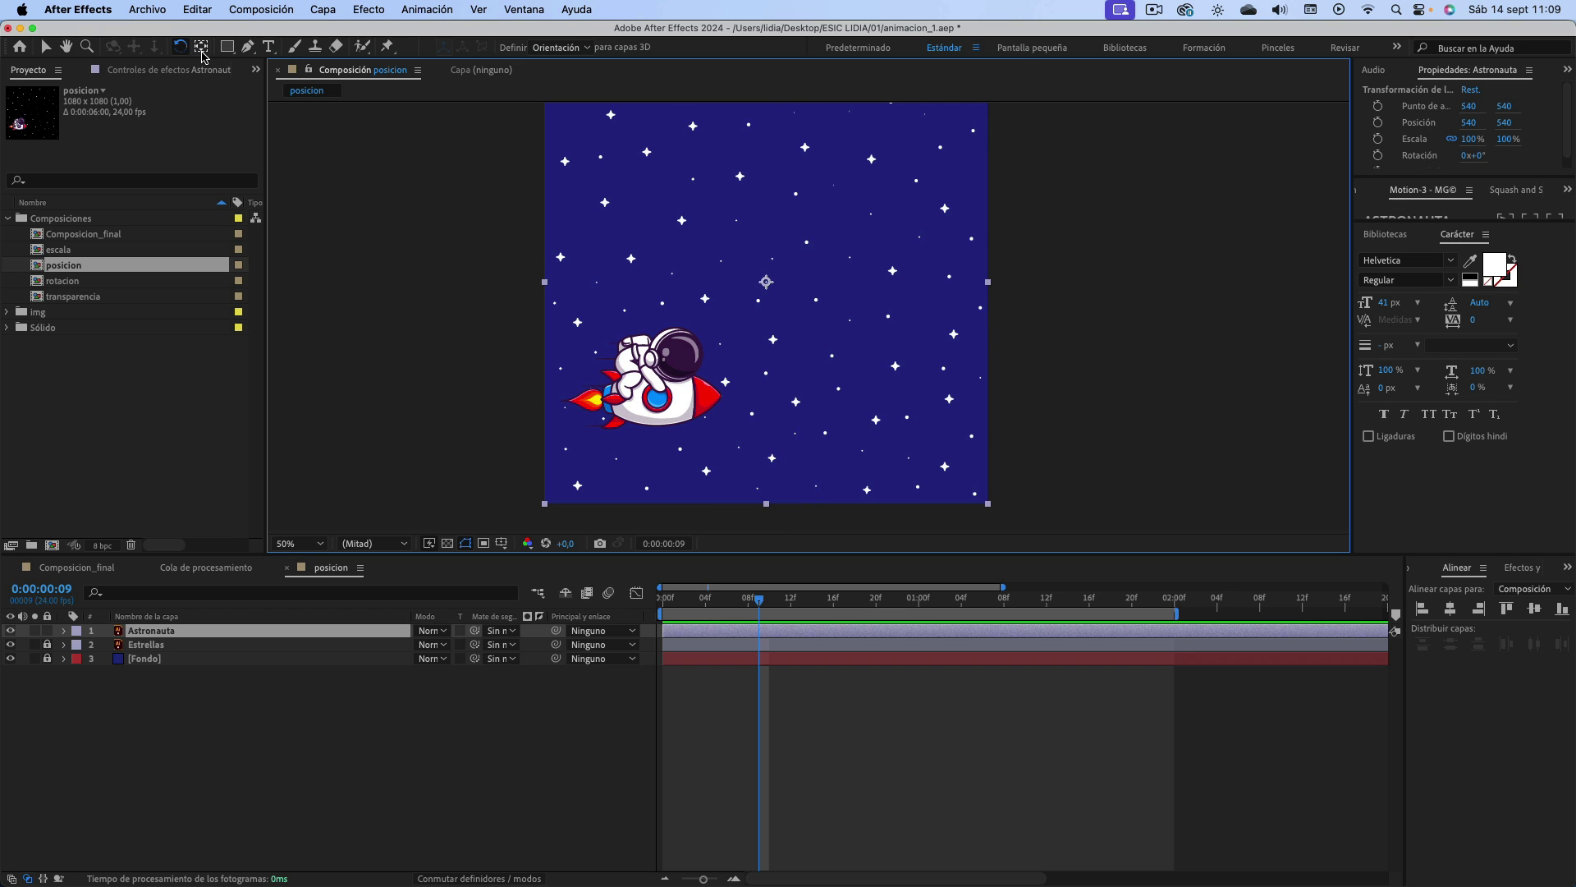
# - Put the astronaut's anchor on the rocket nose, rotate it to -34.8°, and move it to 352, 808
pyautogui.click(202, 49)
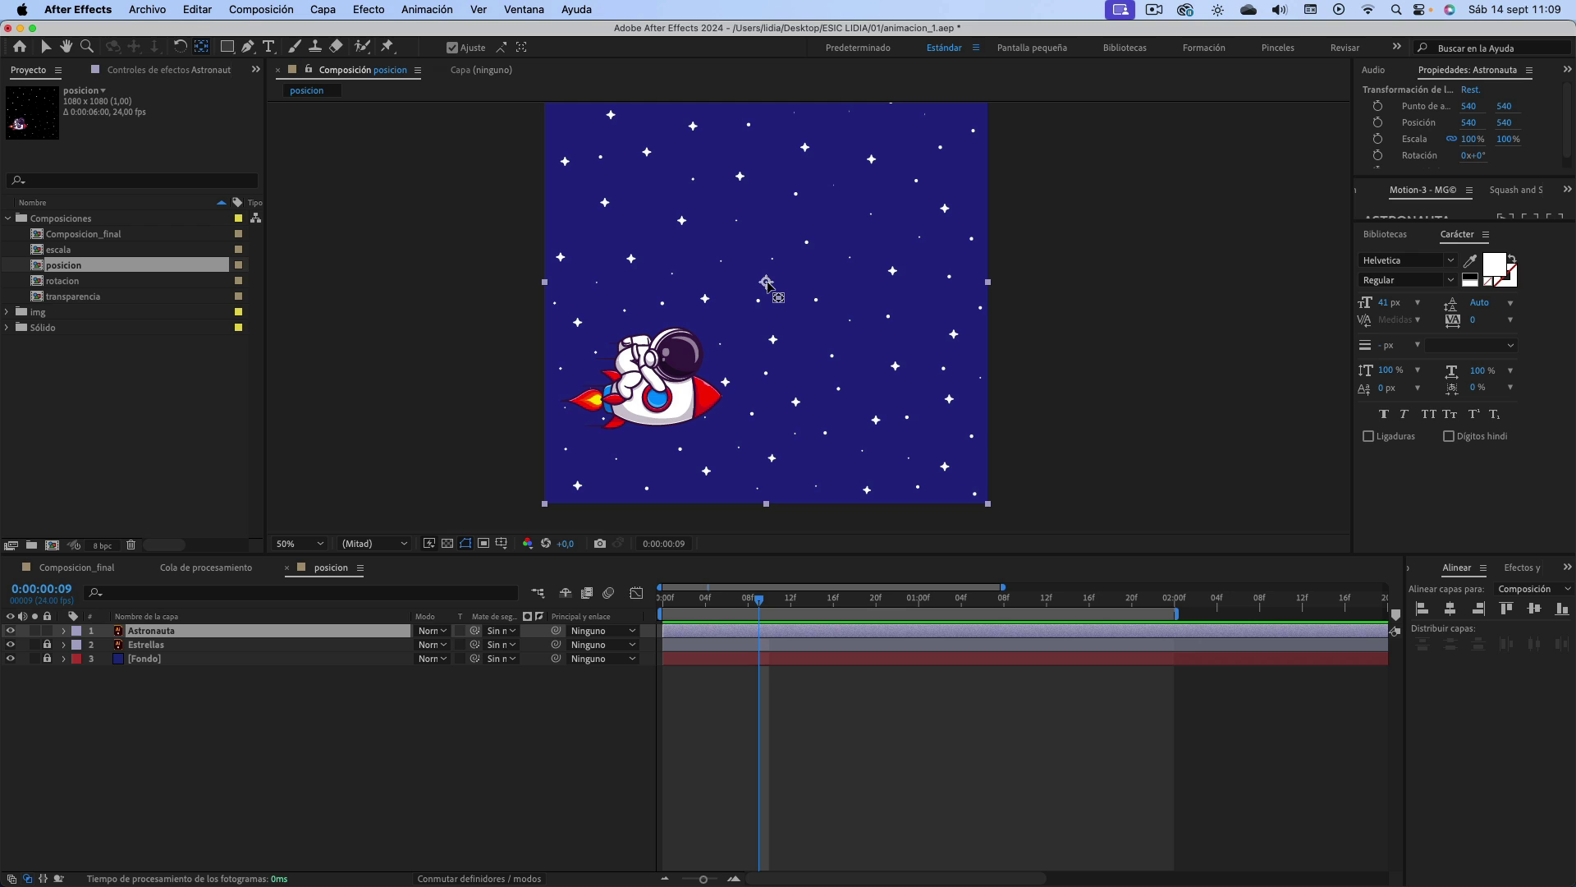
pyautogui.moveTo(766, 282); pyautogui.dragTo(721, 399)
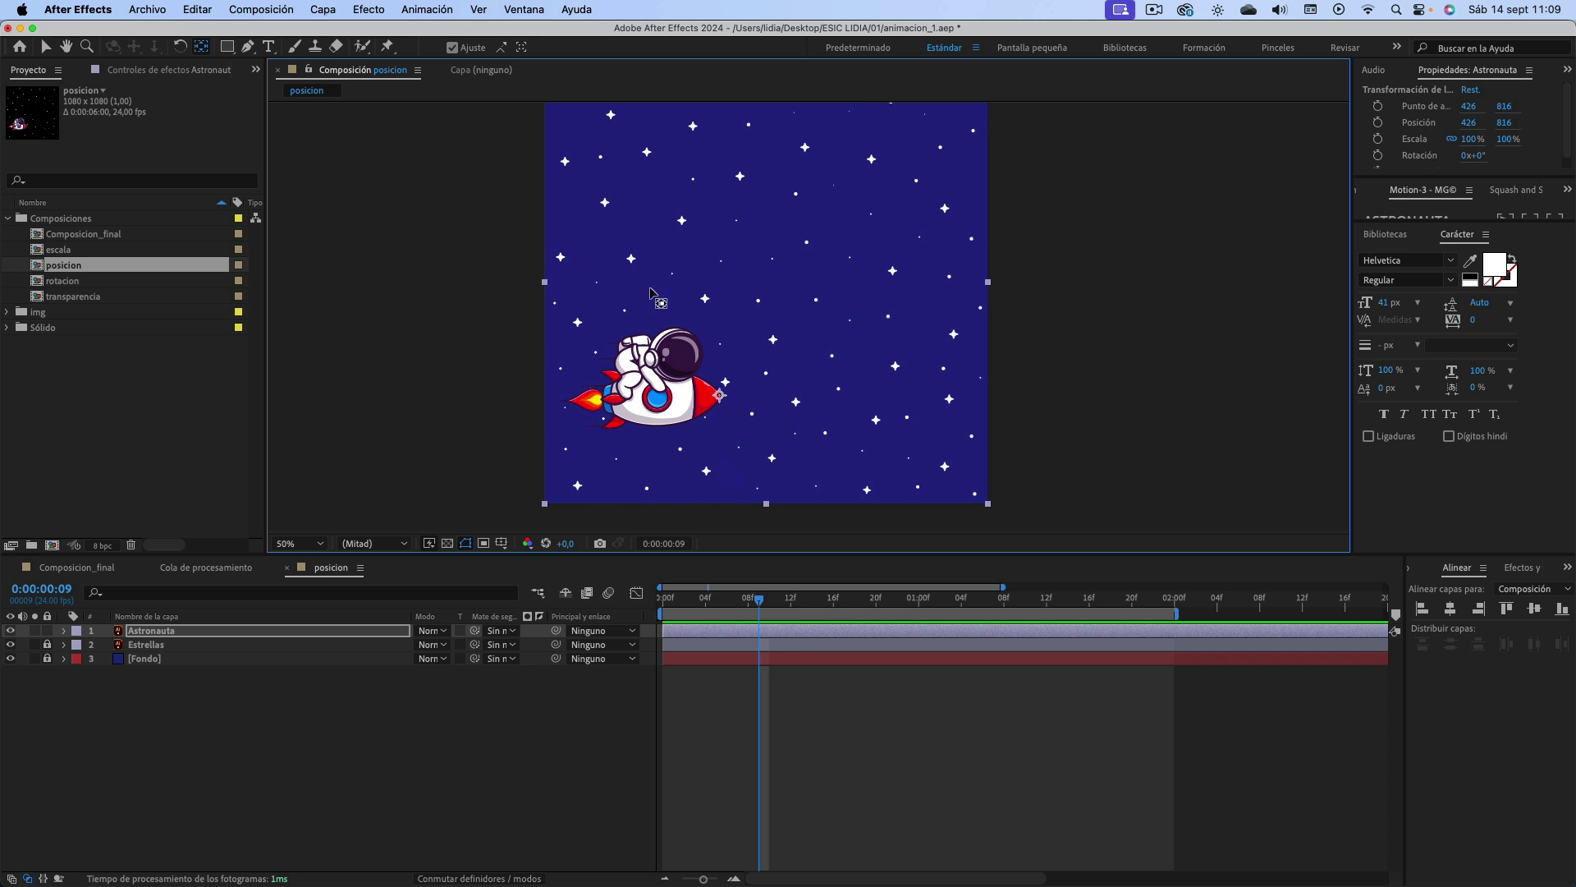
pyautogui.click(180, 48)
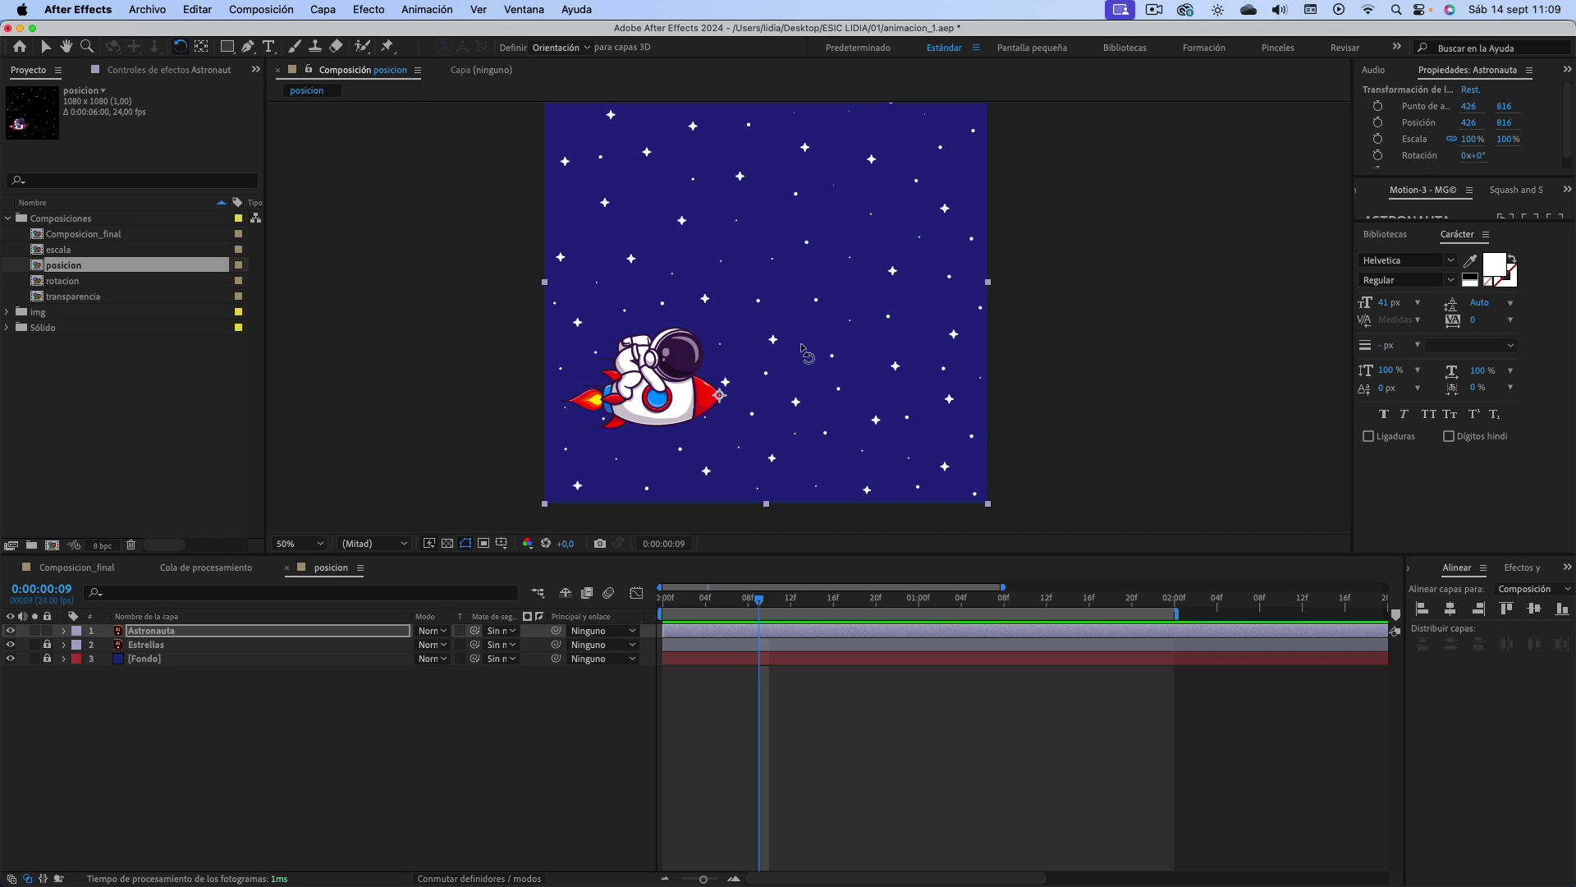
pyautogui.moveTo(808, 351)
pyautogui.mouseDown()
pyautogui.moveTo(799, 365)
pyautogui.moveTo(845, 201)
pyautogui.moveTo(832, 142)
pyautogui.mouseUp()
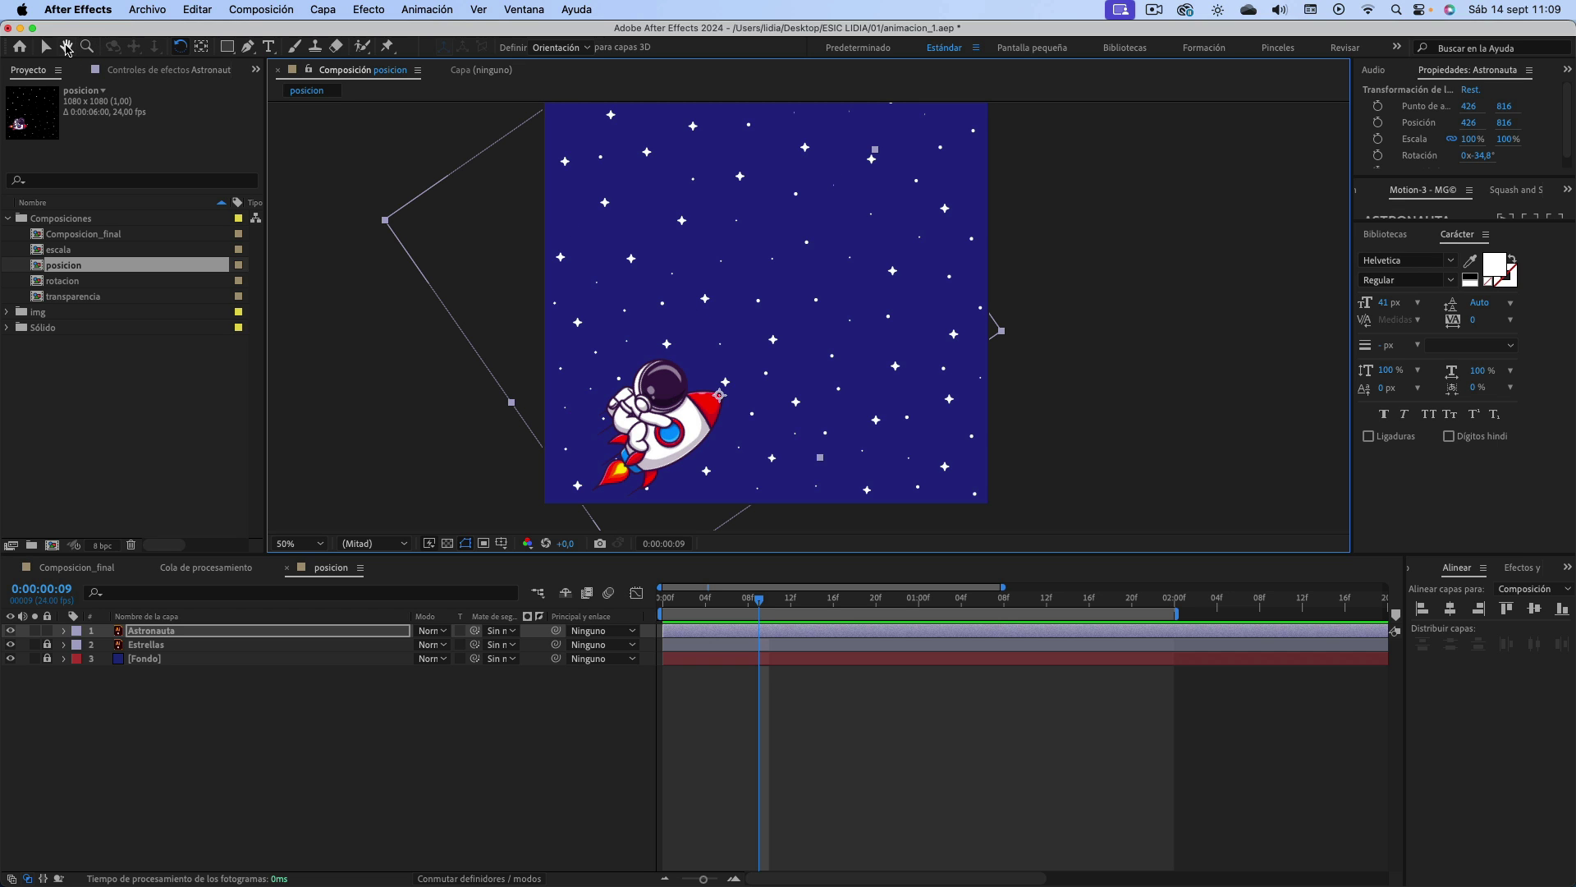
pyautogui.click(47, 47)
pyautogui.moveTo(705, 438); pyautogui.dragTo(676, 435)
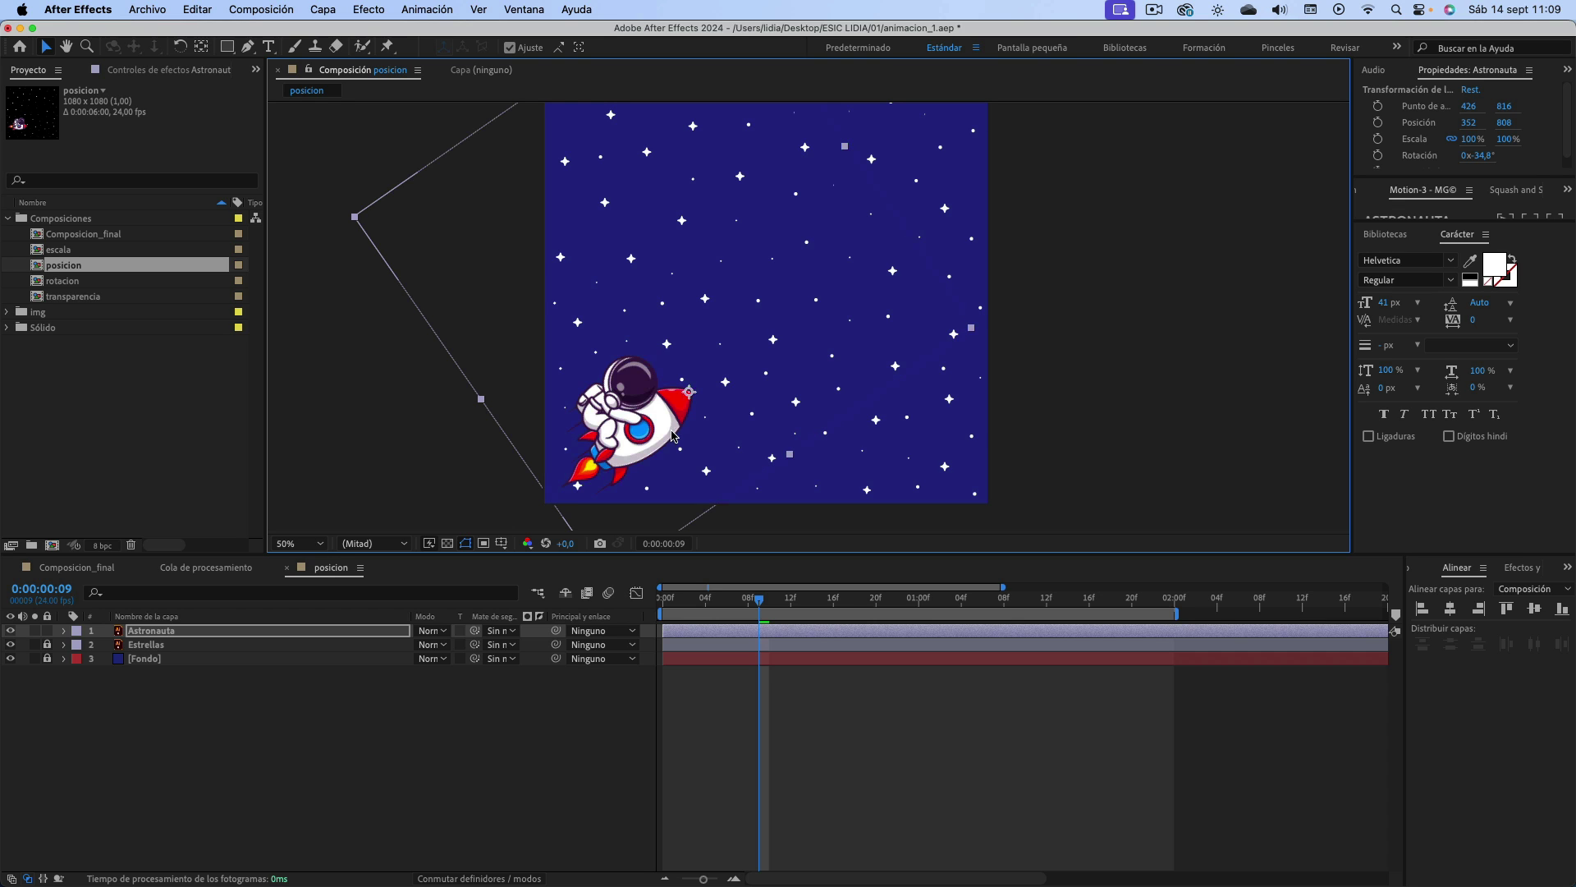
pyautogui.moveTo(612, 870)
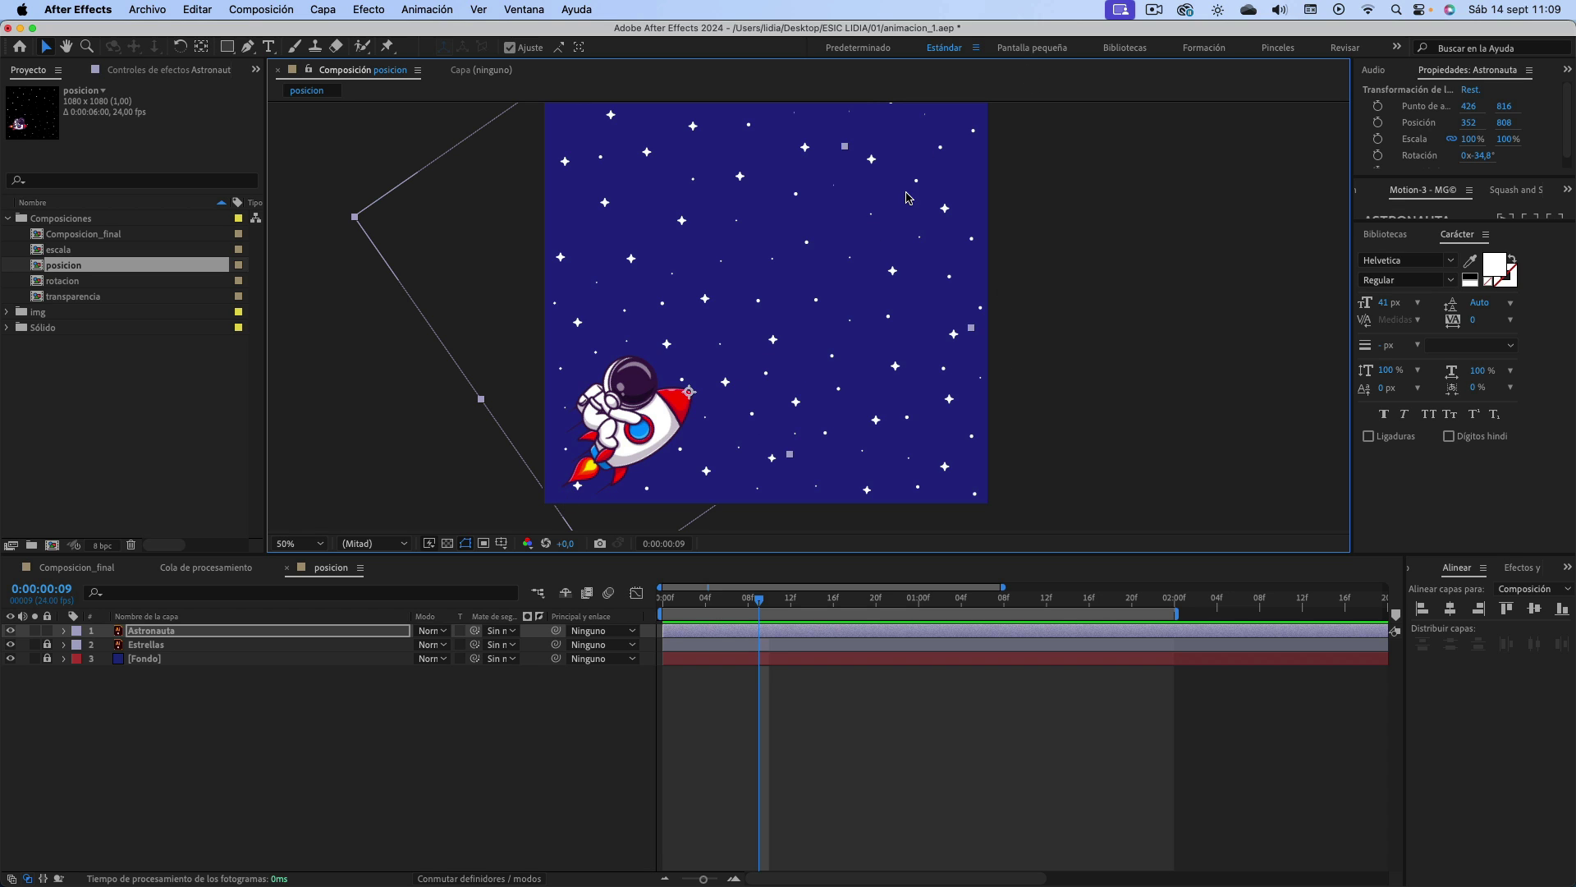
# - Zoom the viewer to 33,3% and extend the work-area end to 06:00
pyautogui.click(320, 544)
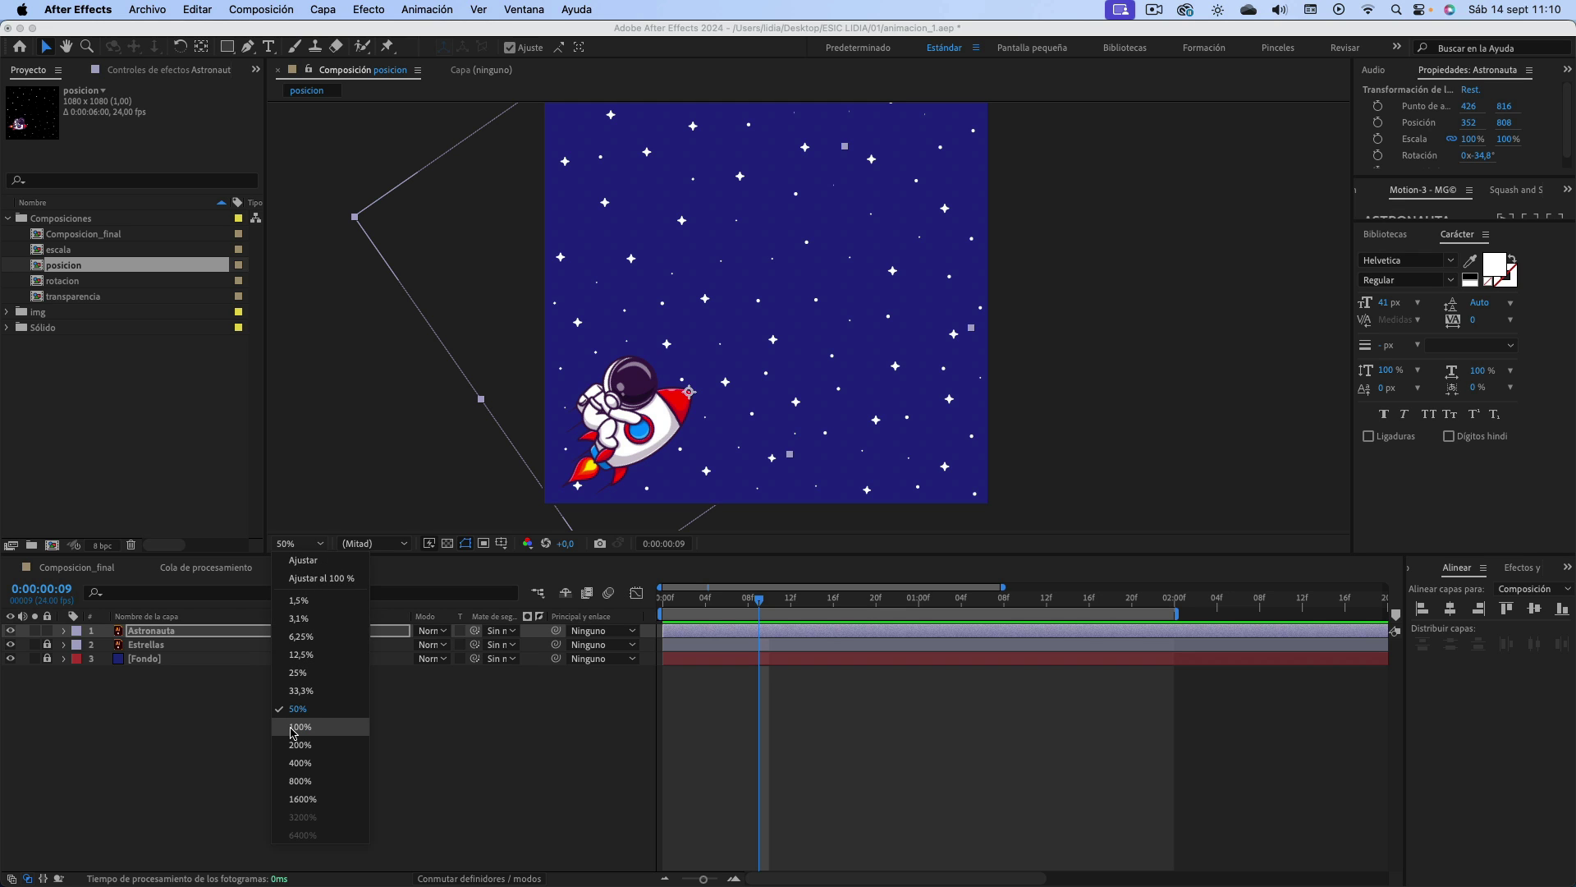
pyautogui.click(341, 685)
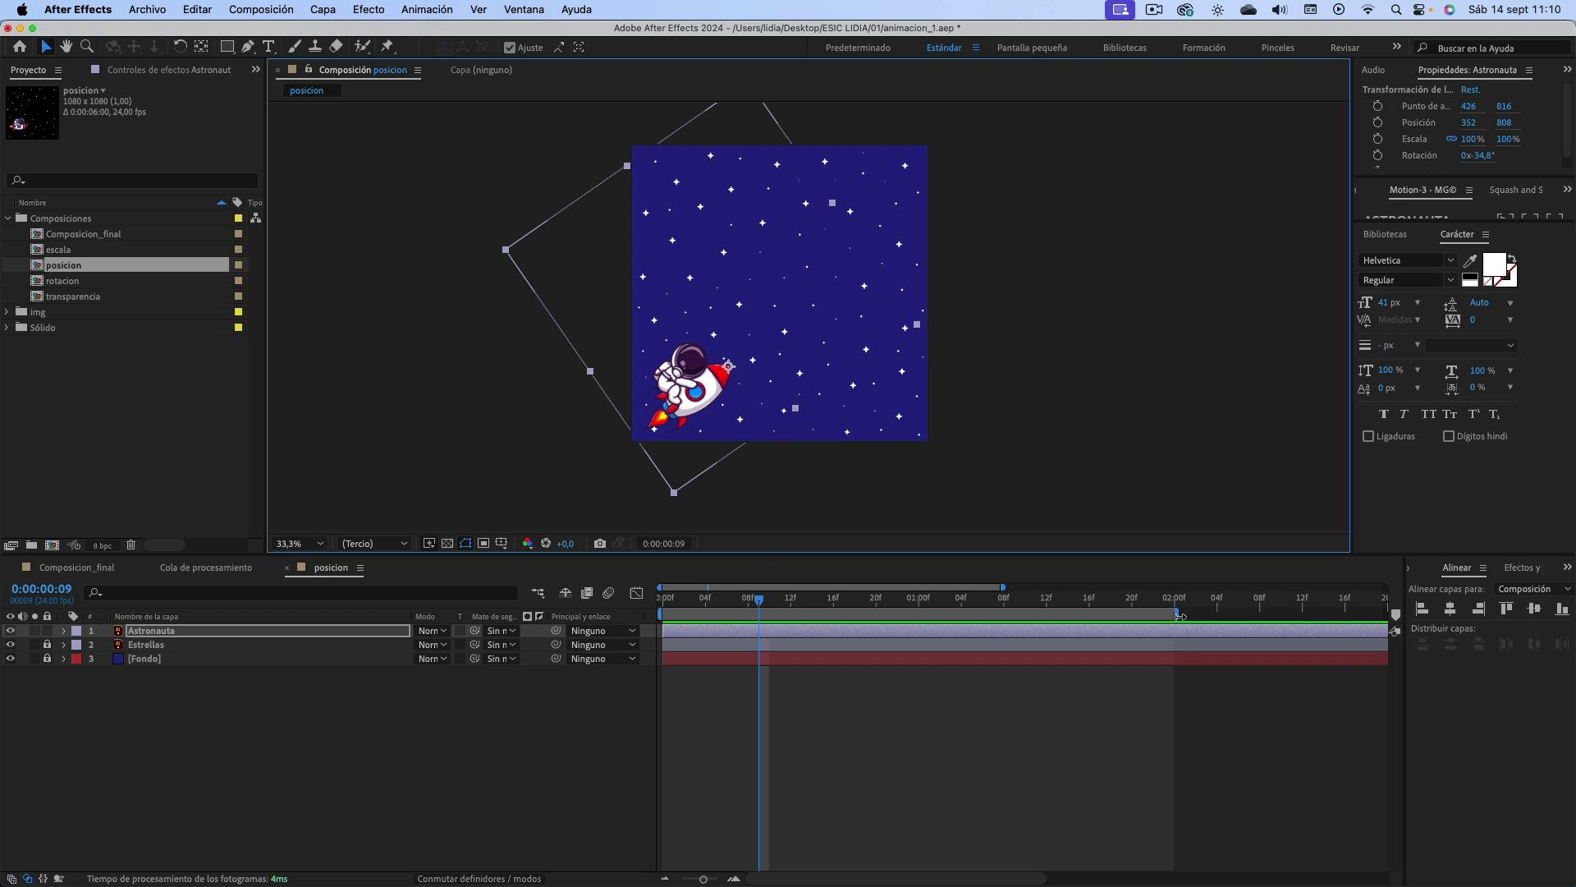
pyautogui.moveTo(1179, 616); pyautogui.dragTo(1391, 628)
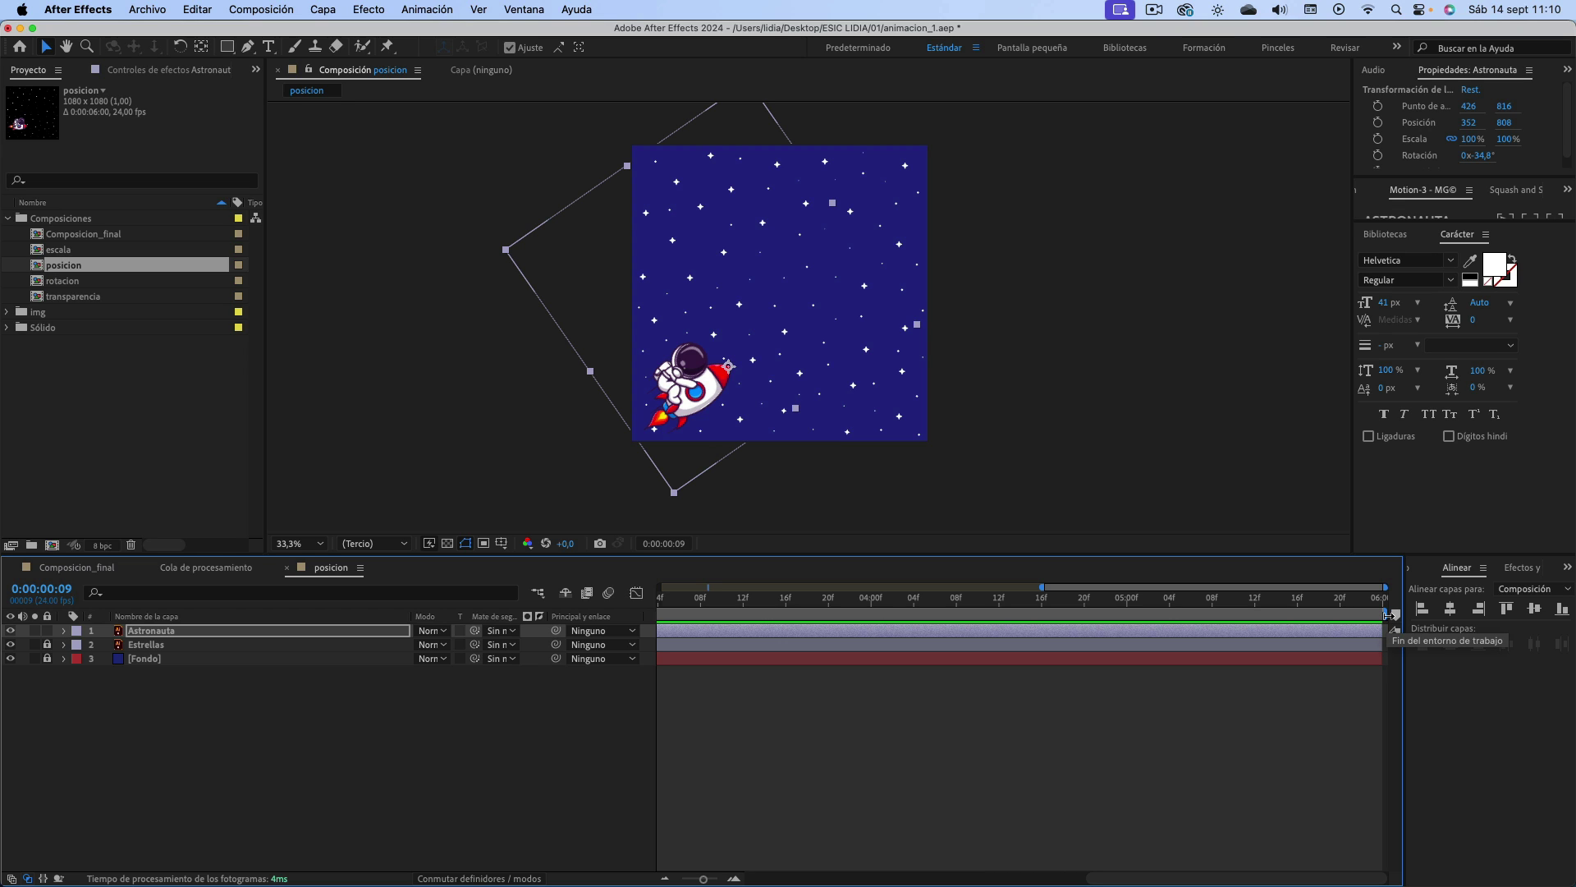
# - Pull the work-area end back to 02:00f, return to 0:00, and select the Astronauta layer
pyautogui.moveTo(1384, 616)
pyautogui.mouseDown()
pyautogui.moveTo(929, 619)
pyautogui.moveTo(1217, 612)
pyautogui.mouseUp()
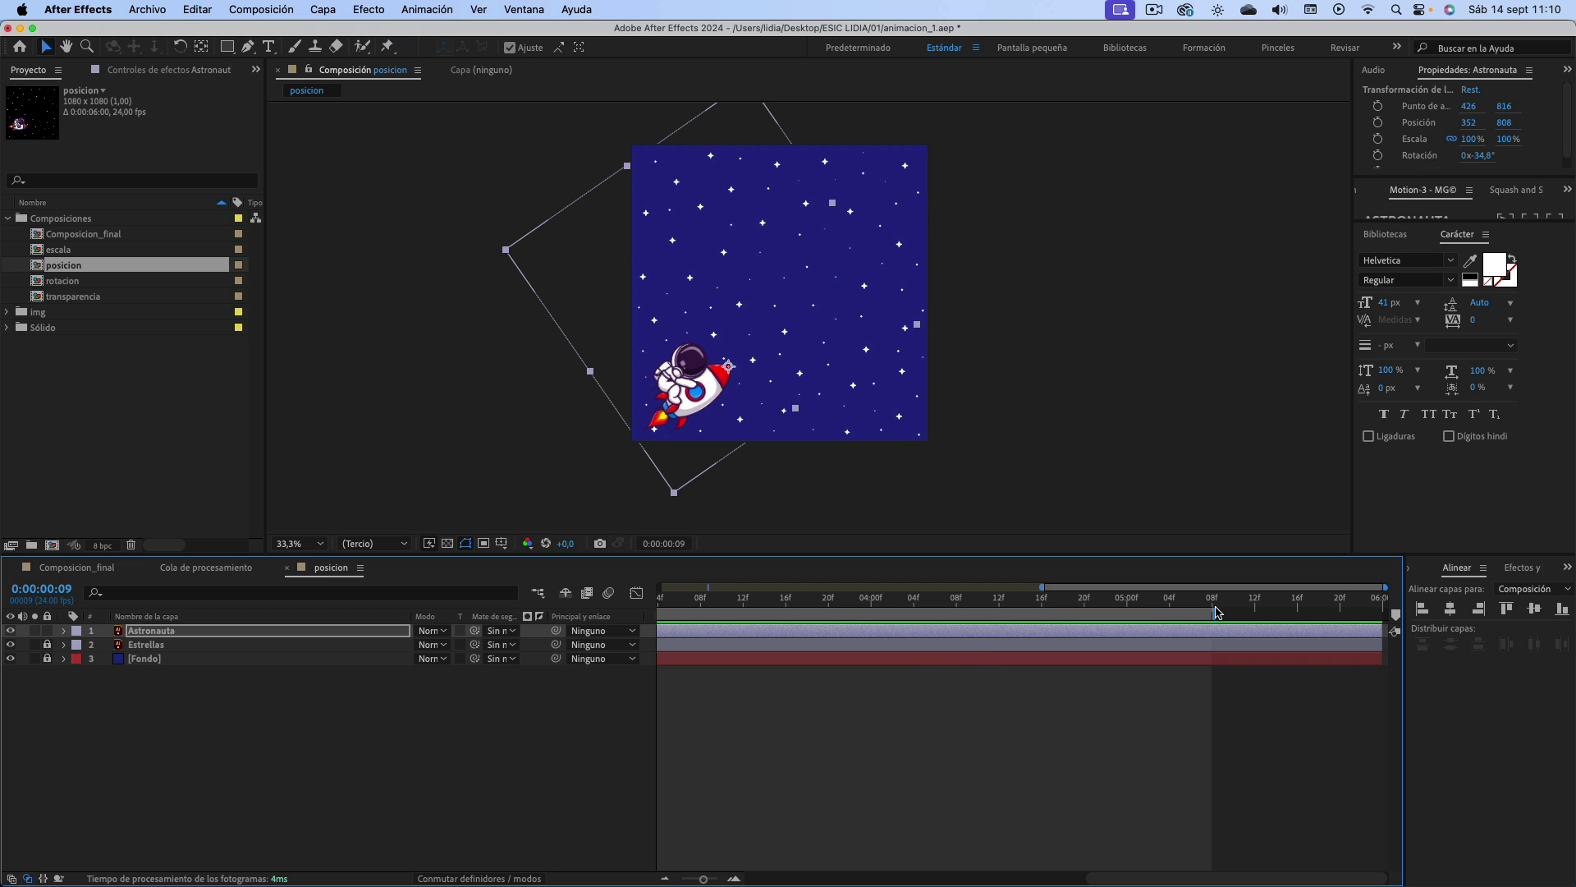
pyautogui.moveTo(703, 880); pyautogui.dragTo(680, 881)
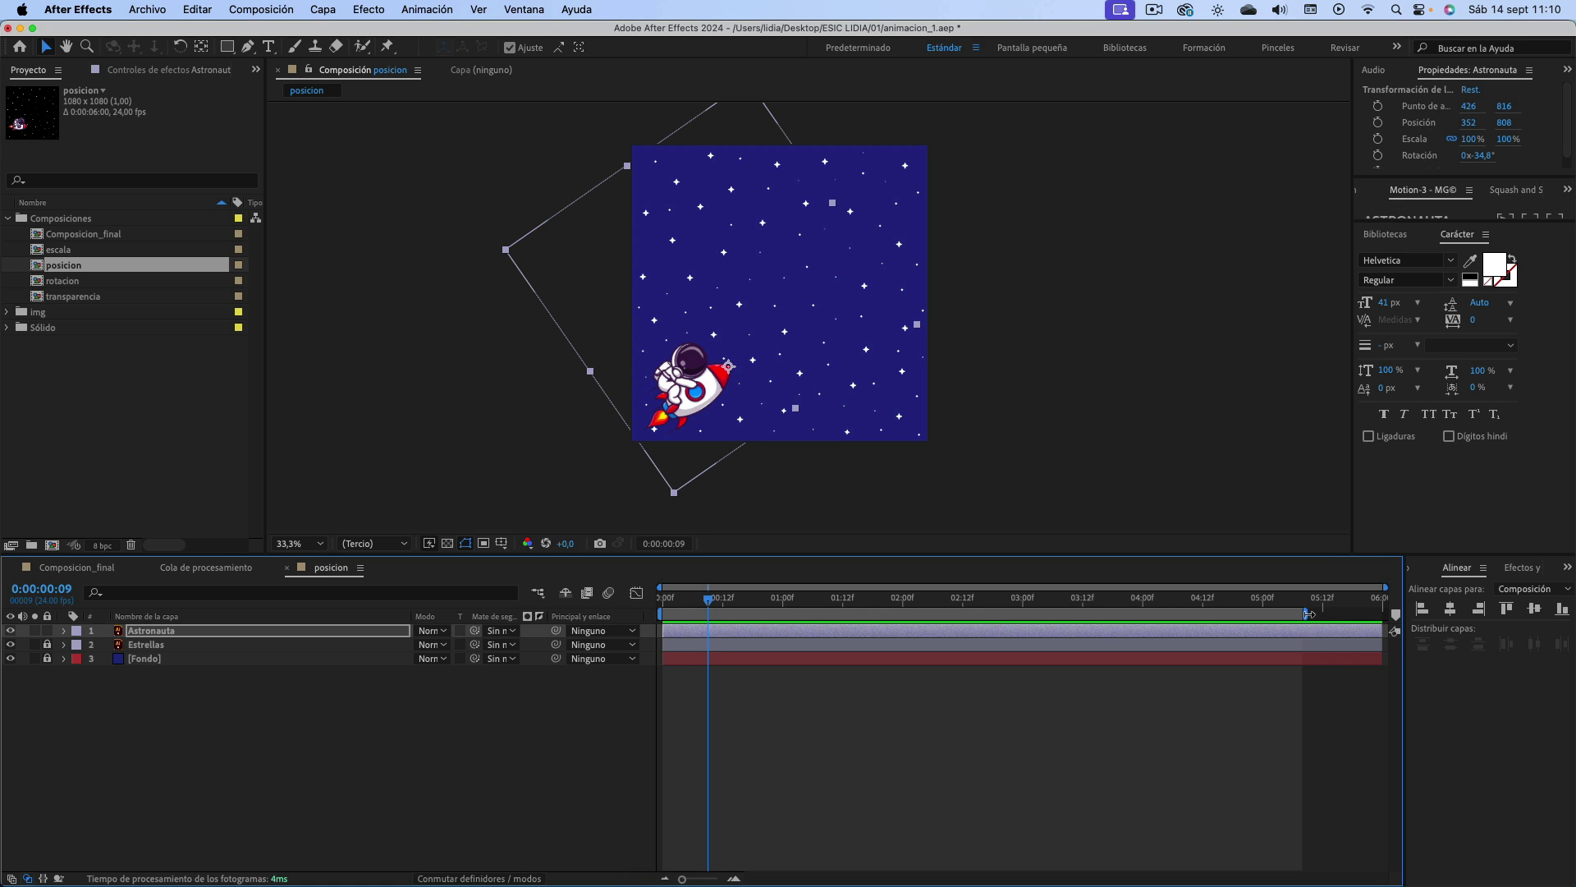
pyautogui.moveTo(1305, 613); pyautogui.dragTo(904, 613)
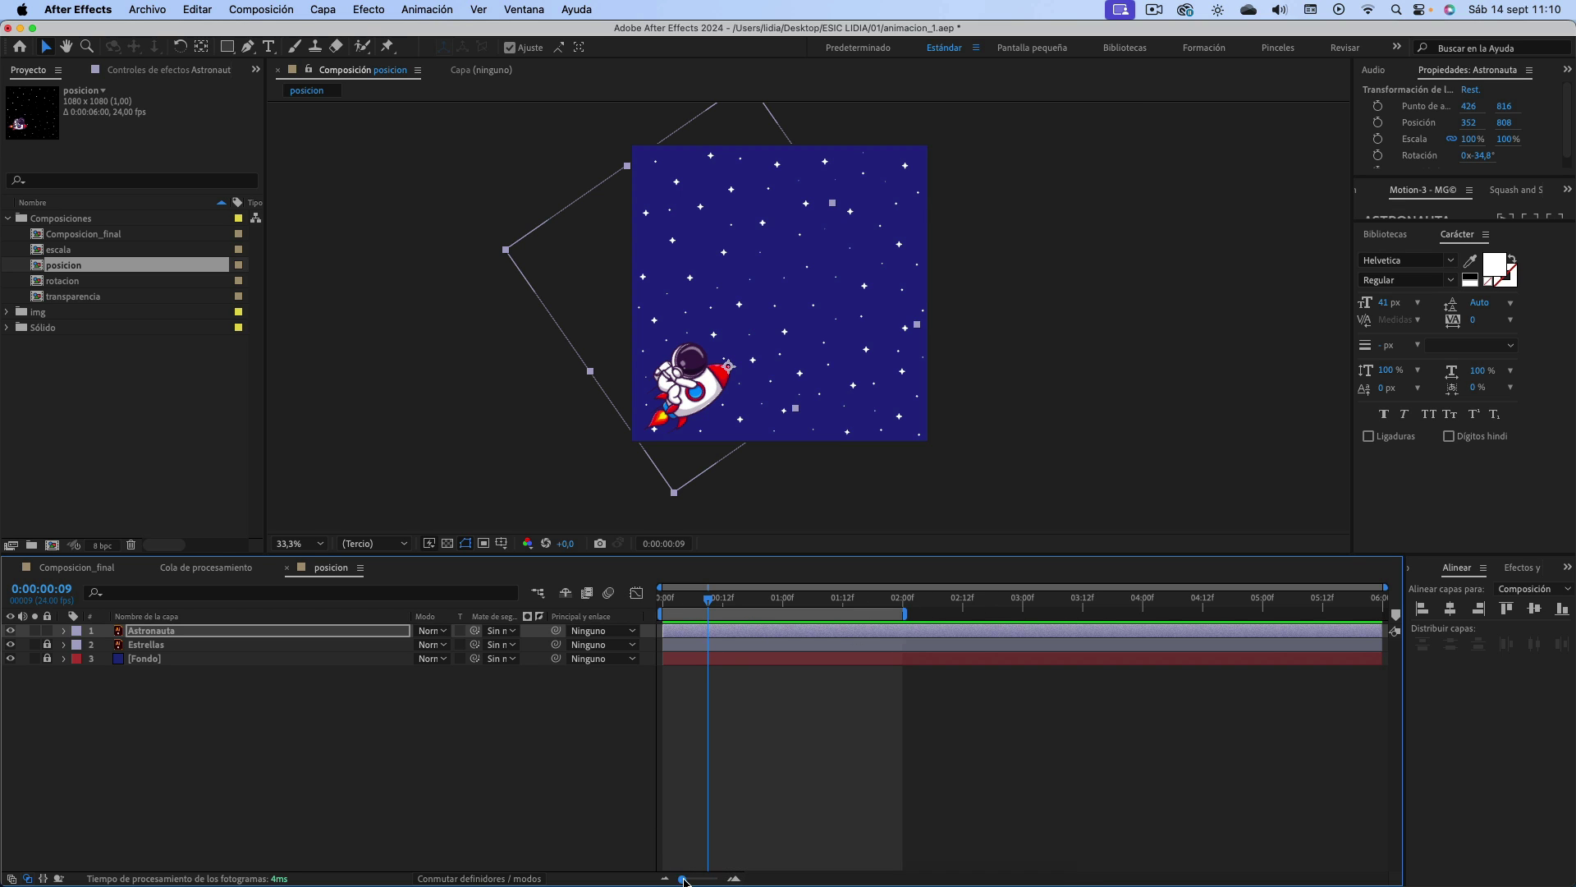
pyautogui.moveTo(684, 880); pyautogui.dragTo(705, 882)
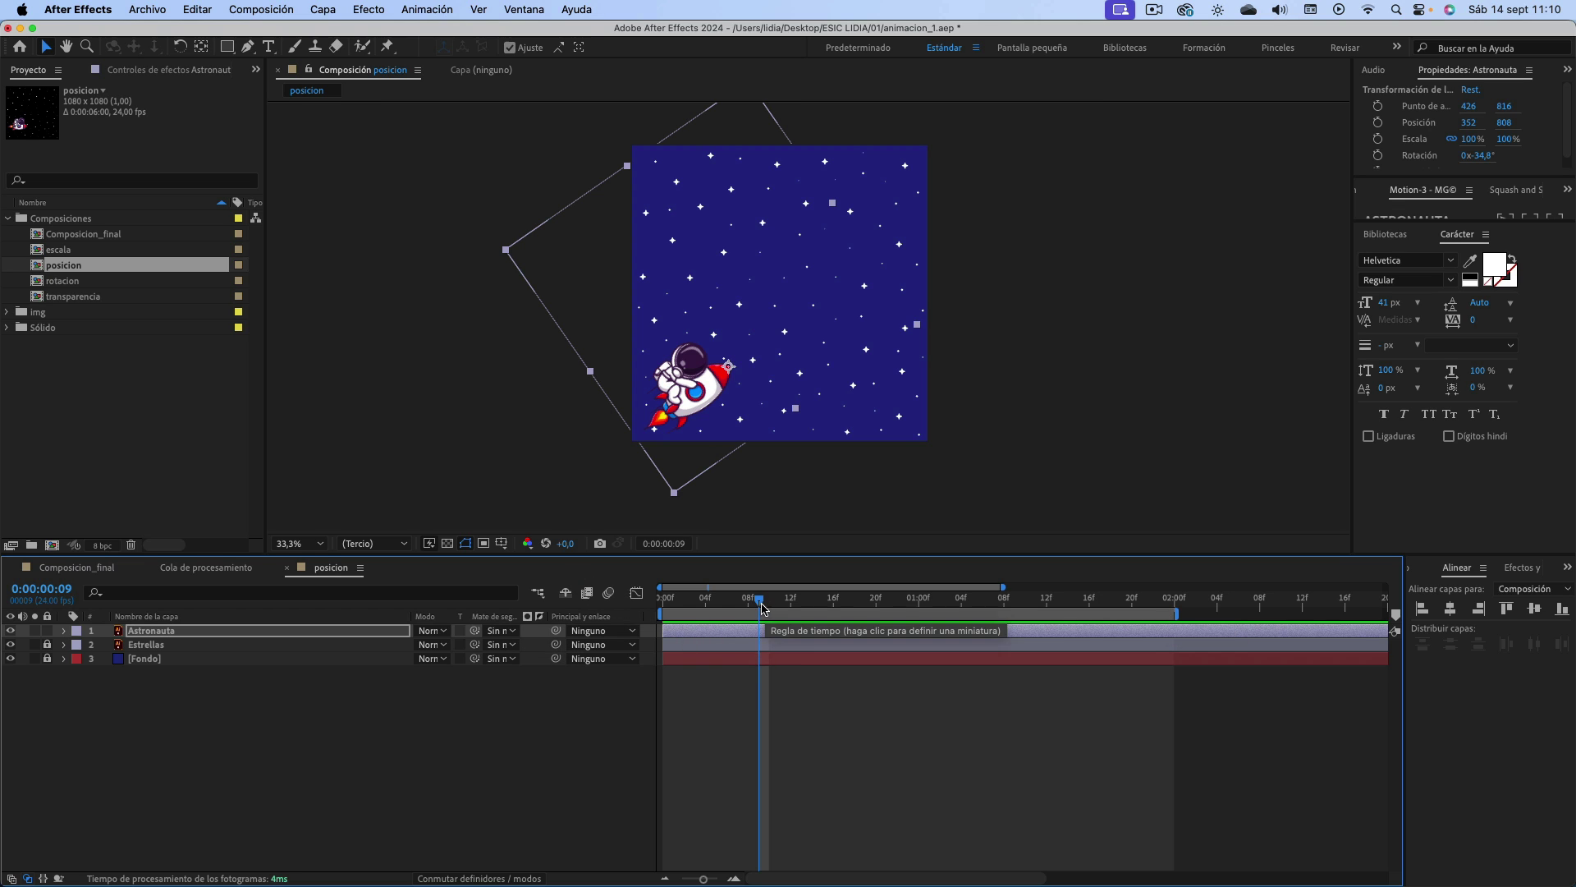
pyautogui.press('Home')
pyautogui.click(188, 632)
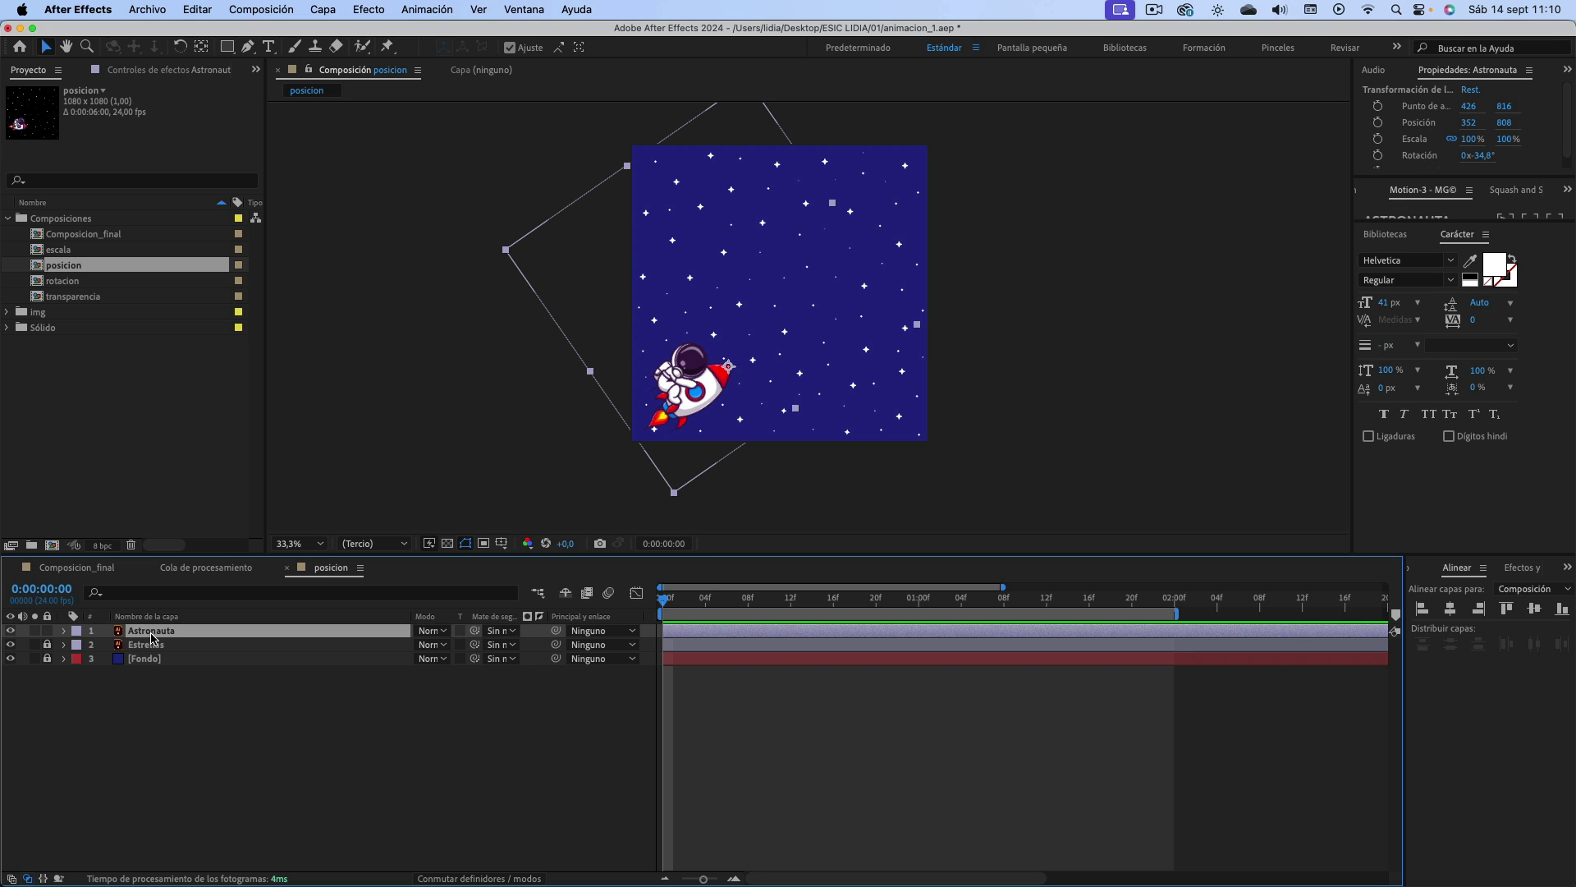
# - Reveal Astronauta's Transformar properties and set a Posición keyframe at 0:00 holding 352, 808
pyautogui.click(65, 632)
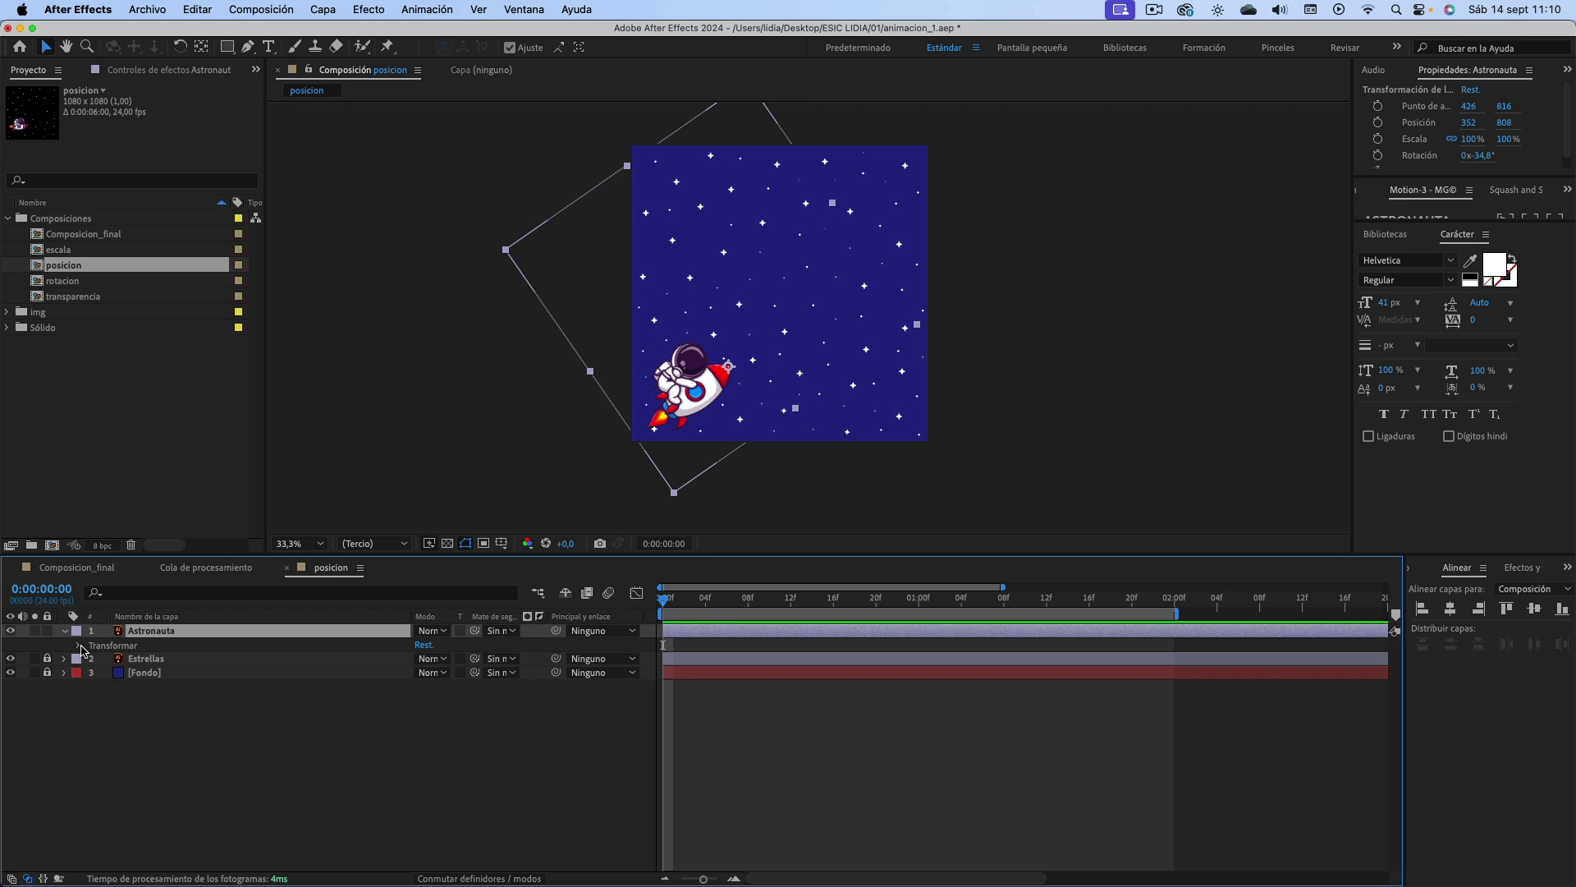
pyautogui.click(80, 646)
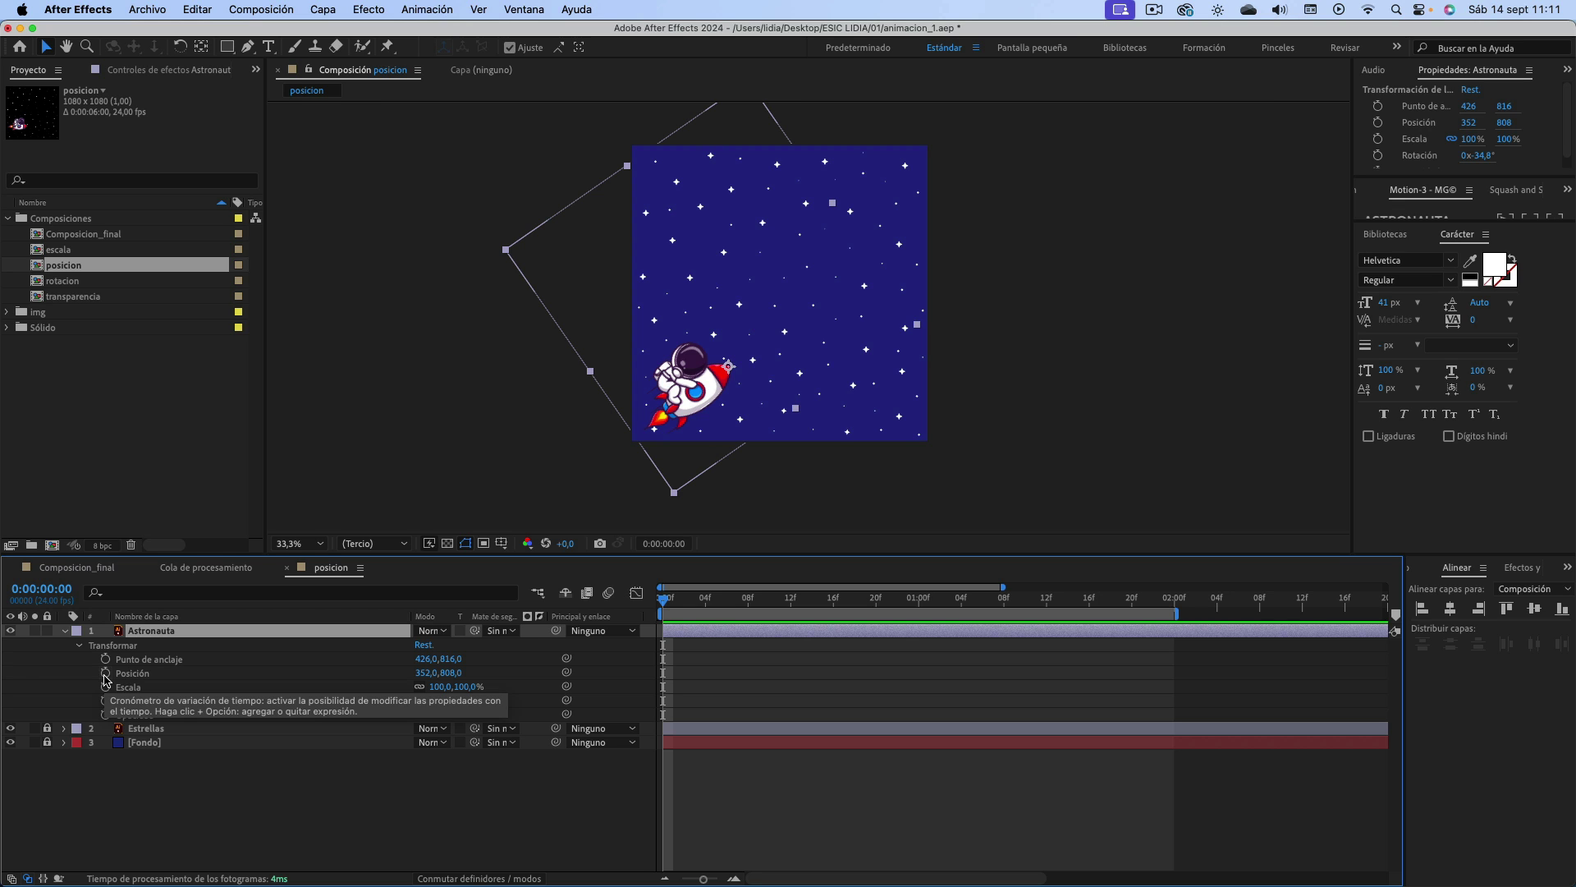
pyautogui.click(105, 673)
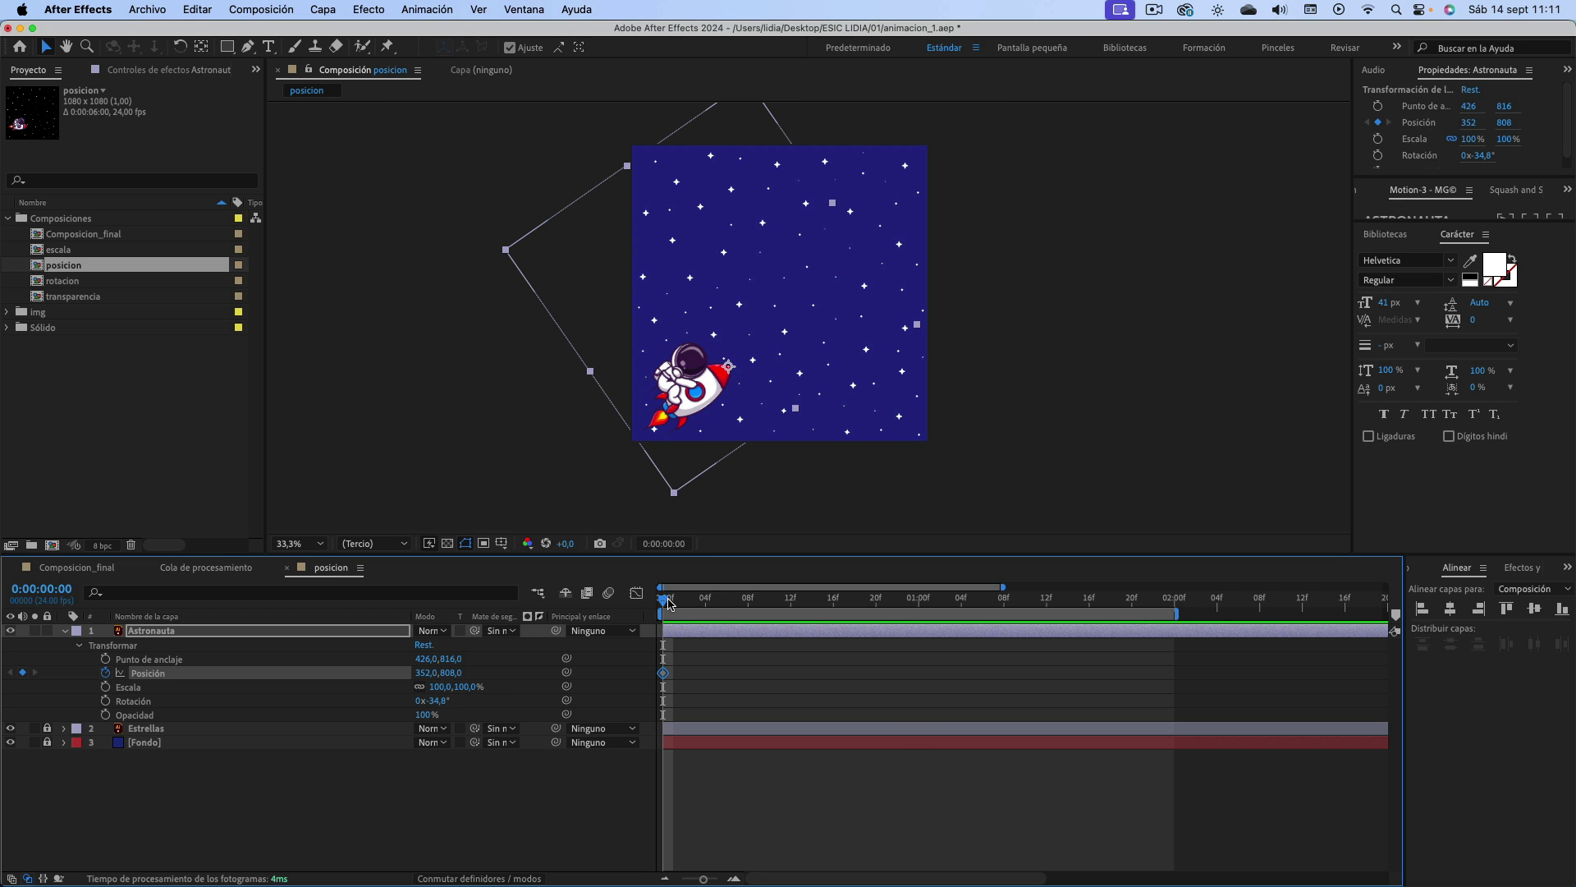
pyautogui.moveTo(669, 603)
pyautogui.mouseDown()
pyautogui.moveTo(753, 640)
pyautogui.moveTo(791, 638)
pyautogui.moveTo(748, 639)
pyautogui.mouseUp()
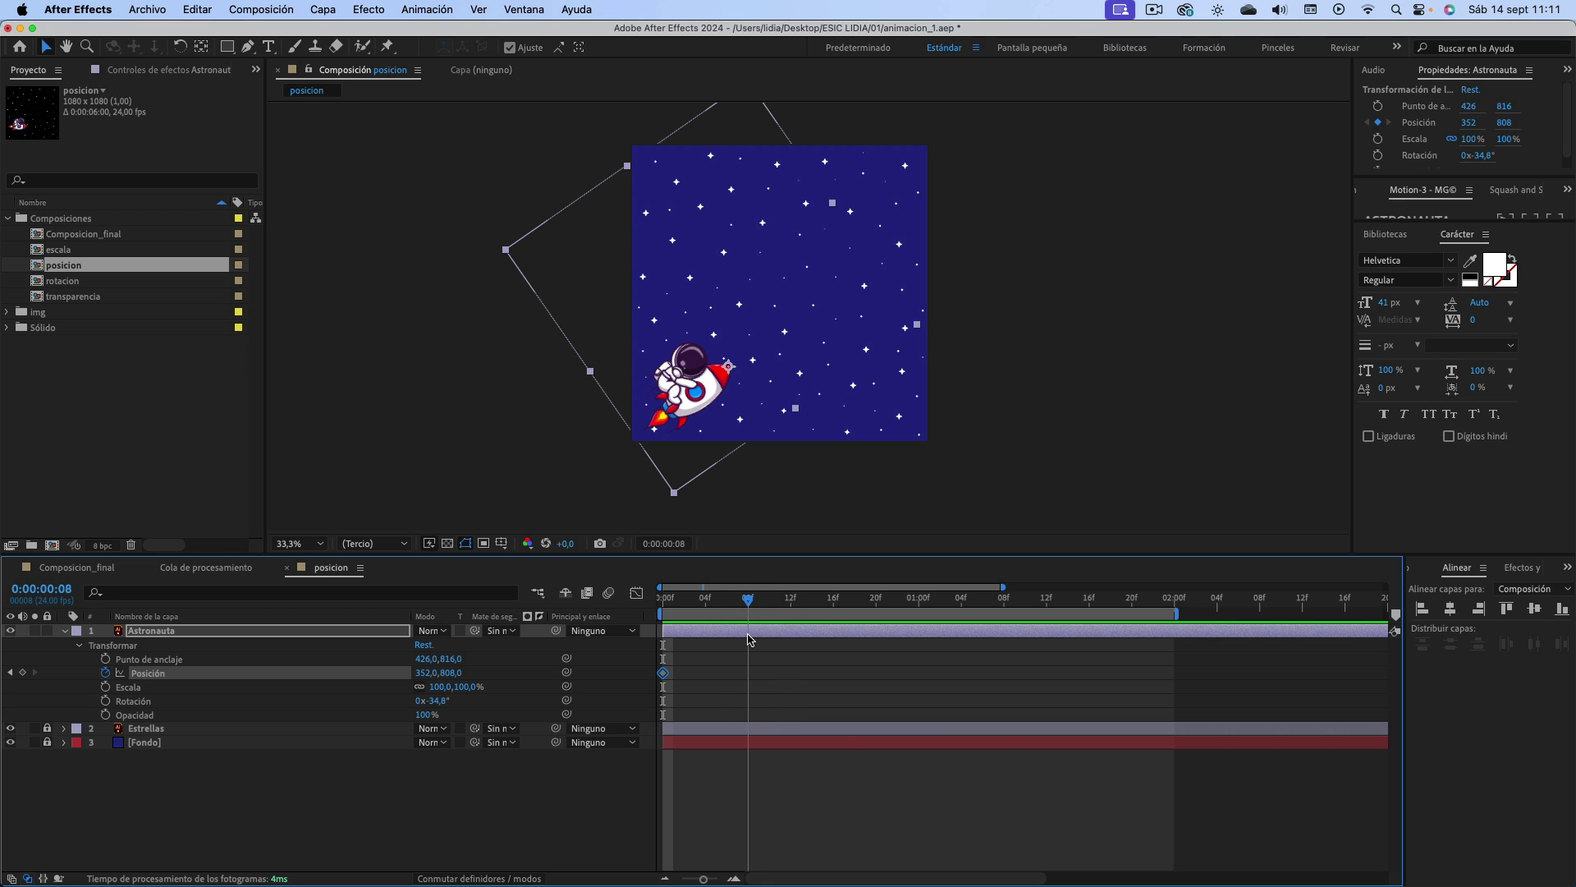
# - Add a frame-8 Posición keyframe sending the astronaut to 1015, 115, then preview from the start
pyautogui.click(712, 396)
pyautogui.moveTo(712, 395); pyautogui.dragTo(894, 208)
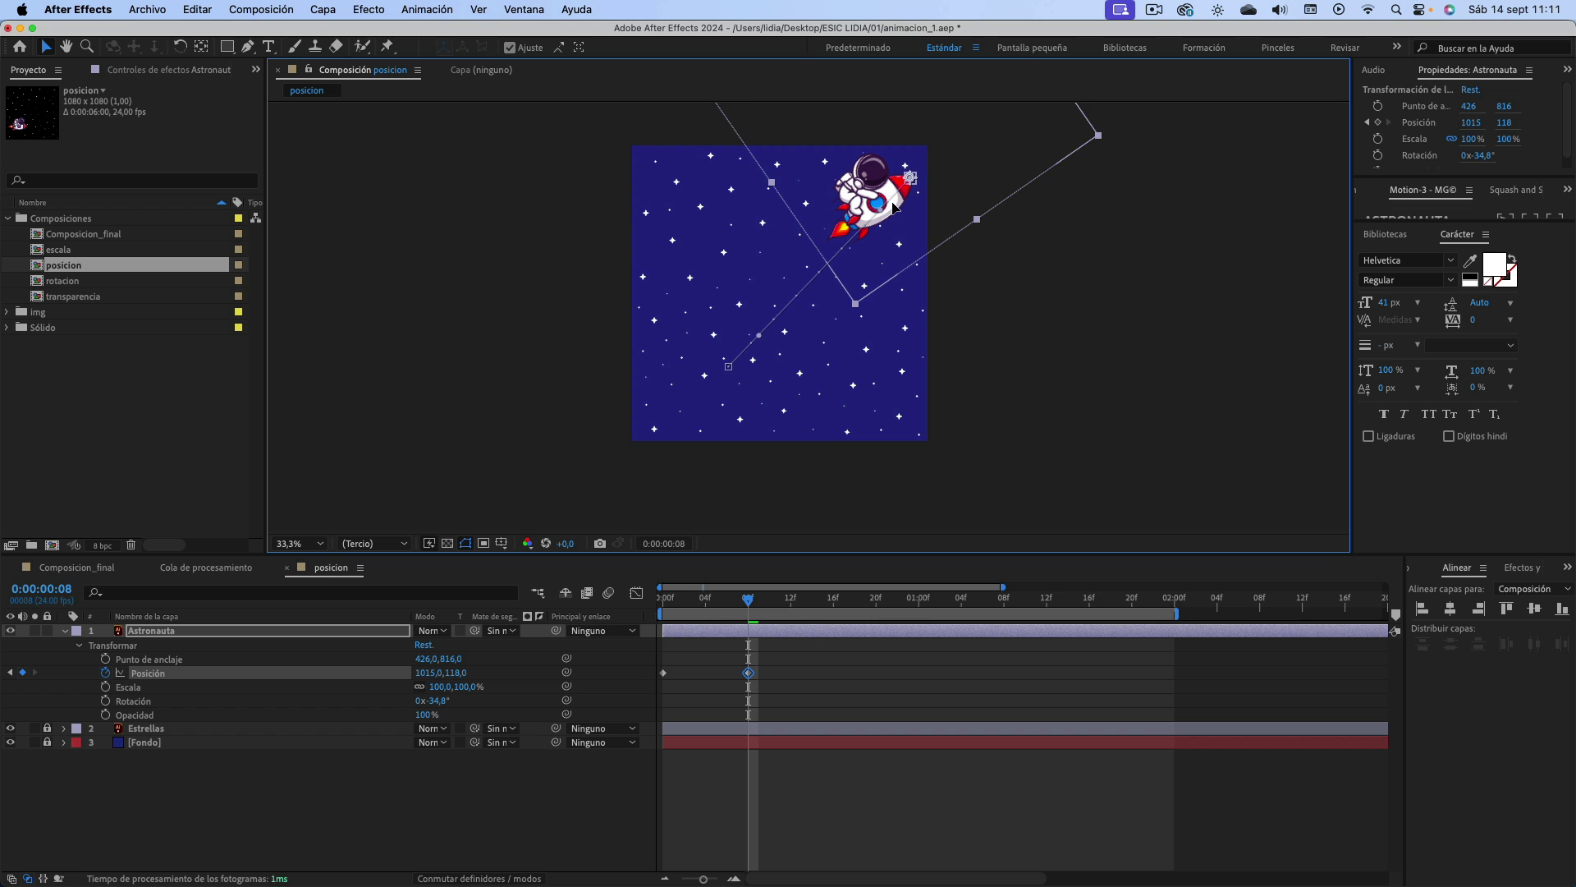
pyautogui.press('super+z')
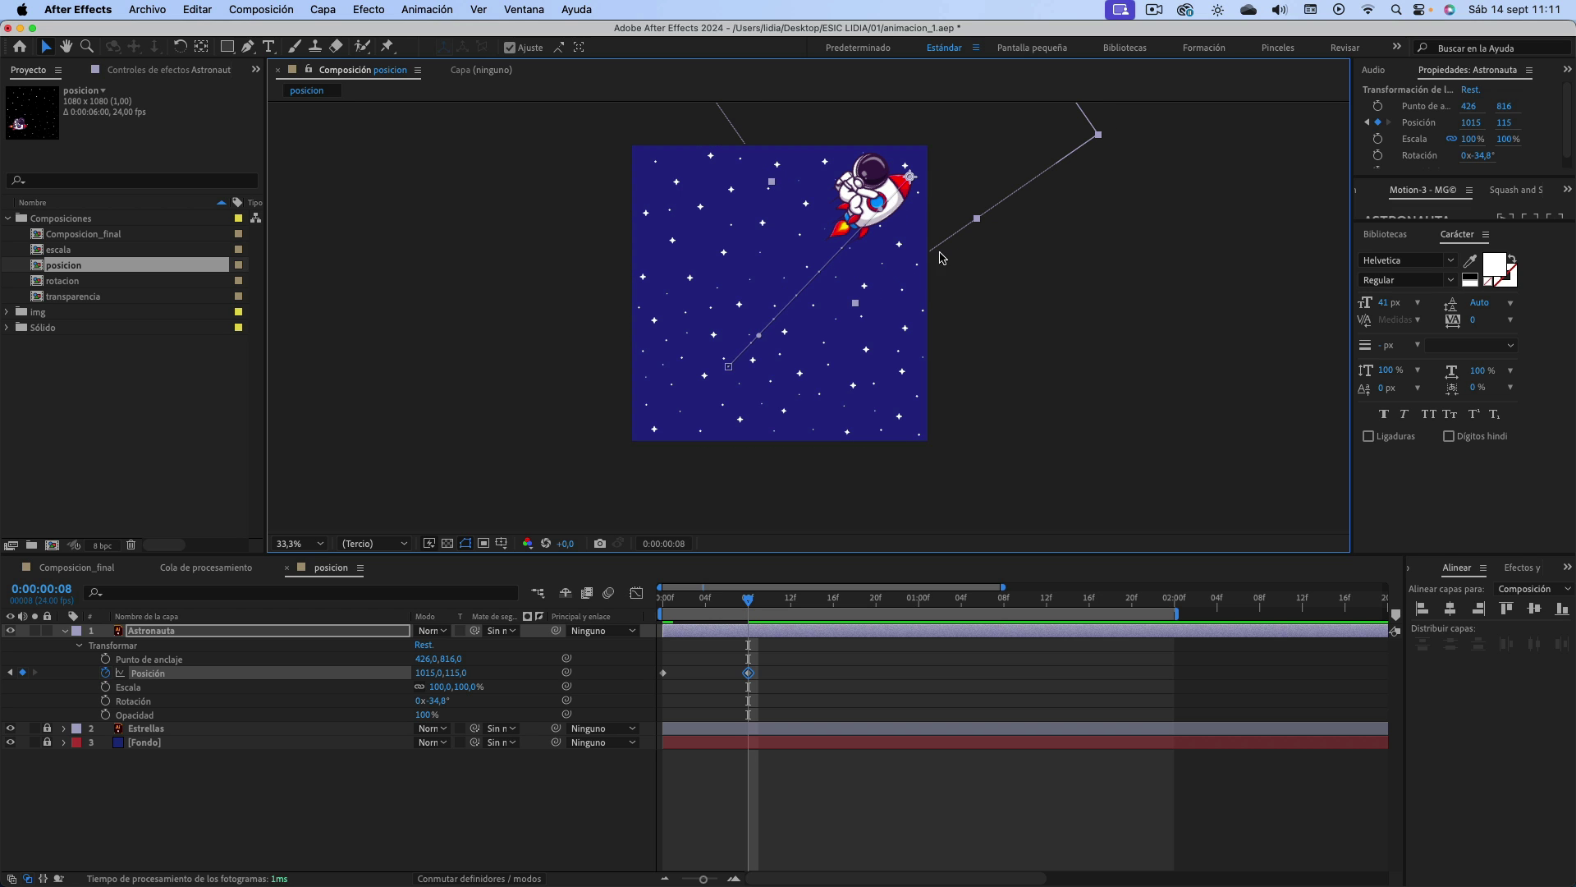
pyautogui.press('Home')
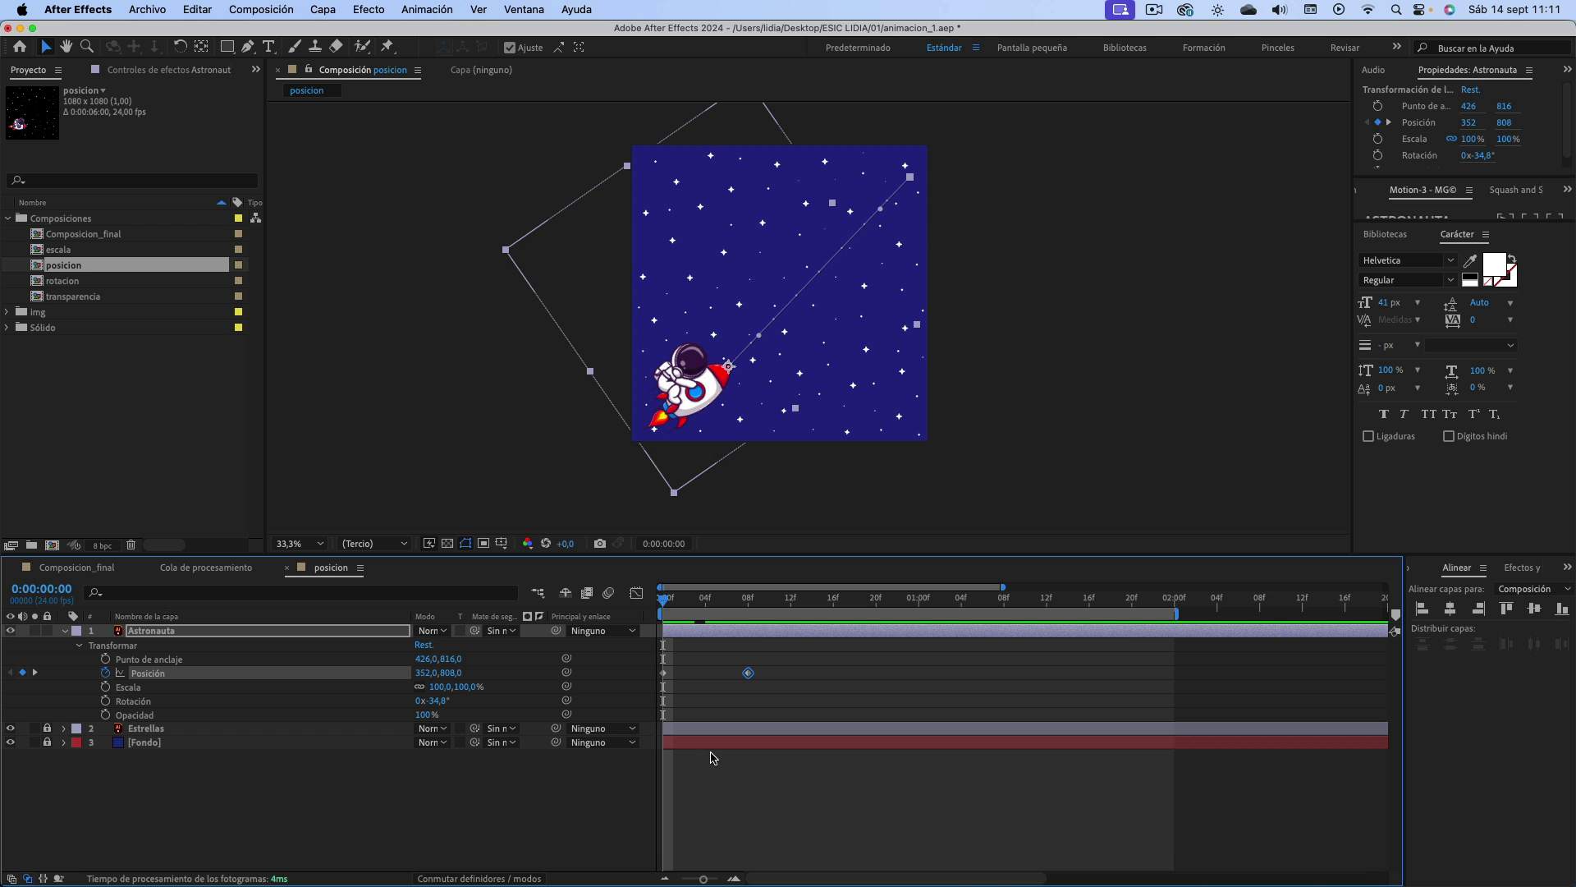
pyautogui.press('space')
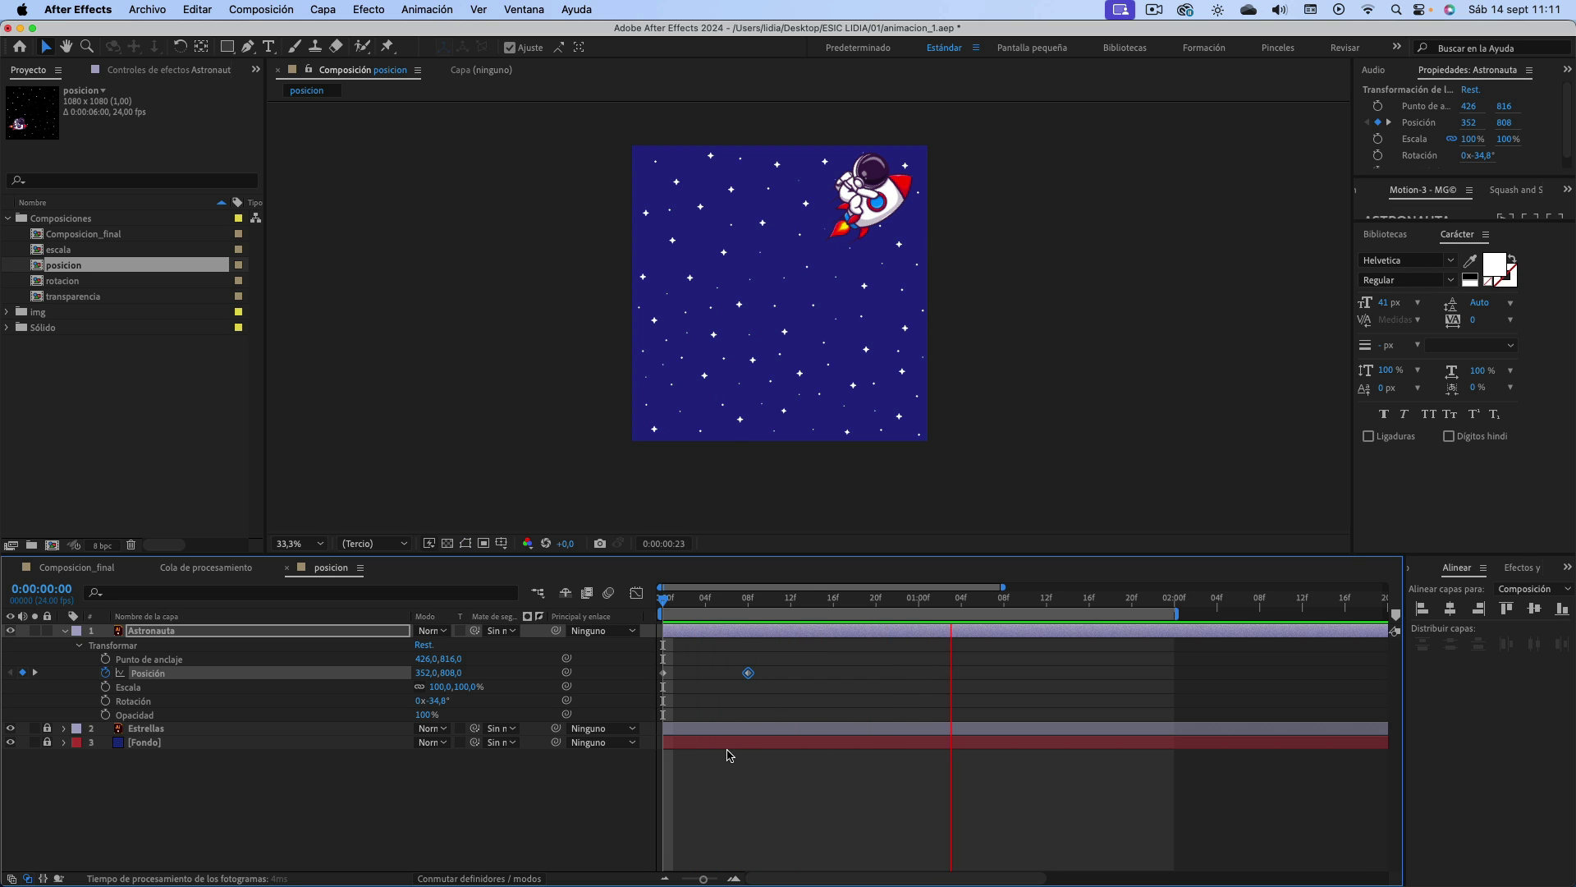
pyautogui.moveTo(855, 882)
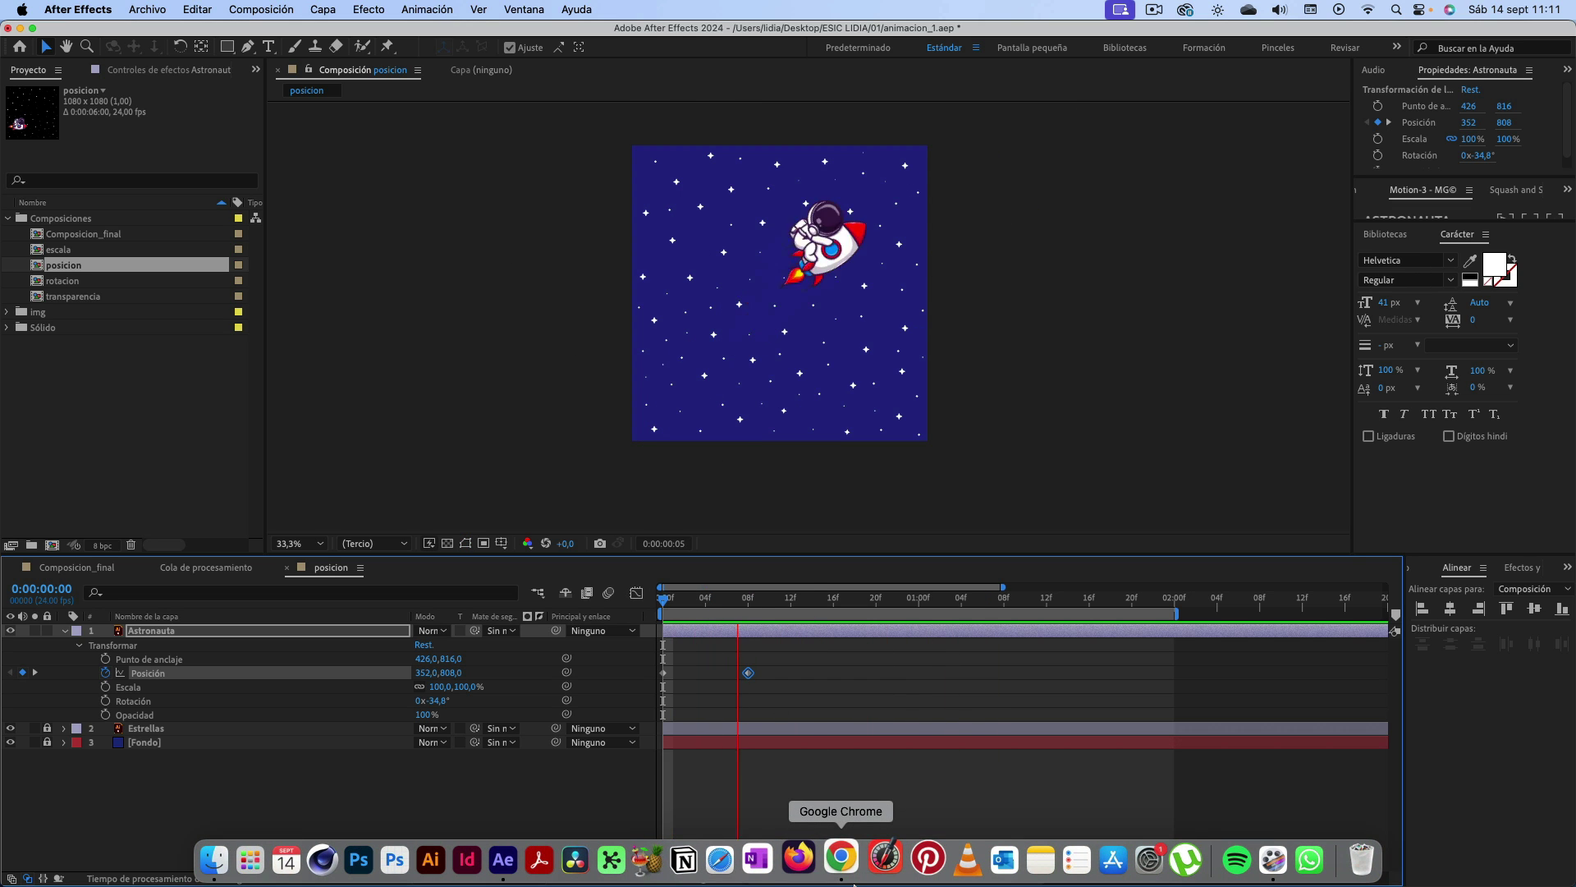
# - Add a frame-2 Posición keyframe dipping the astronaut to 292.8, 868.7 in the lower left
pyautogui.moveTo(812, 600); pyautogui.dragTo(661, 600)
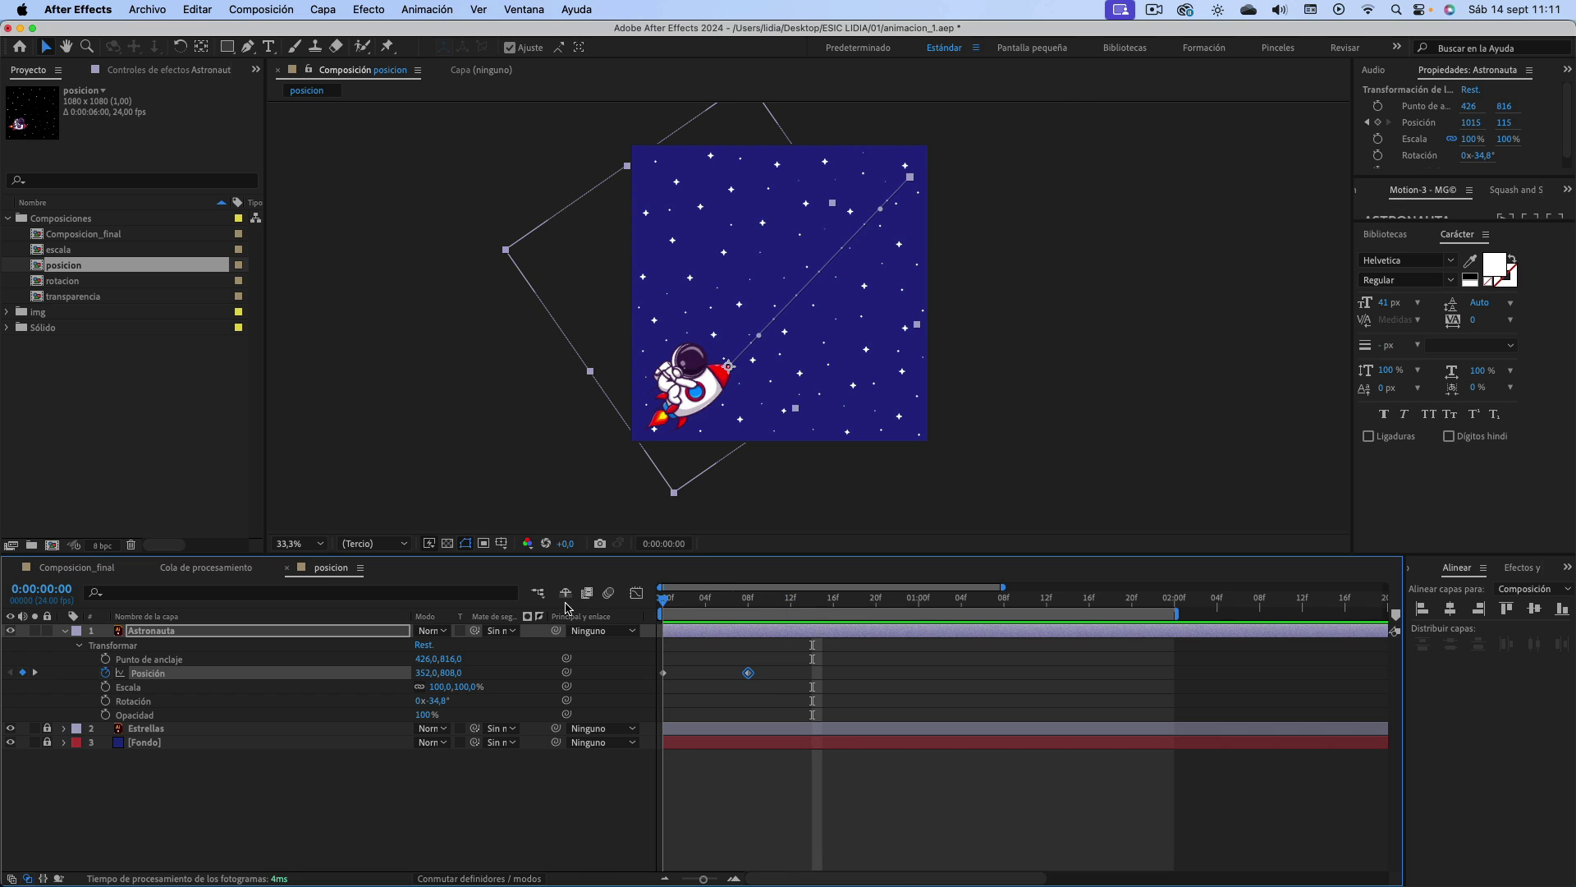
pyautogui.click(663, 673)
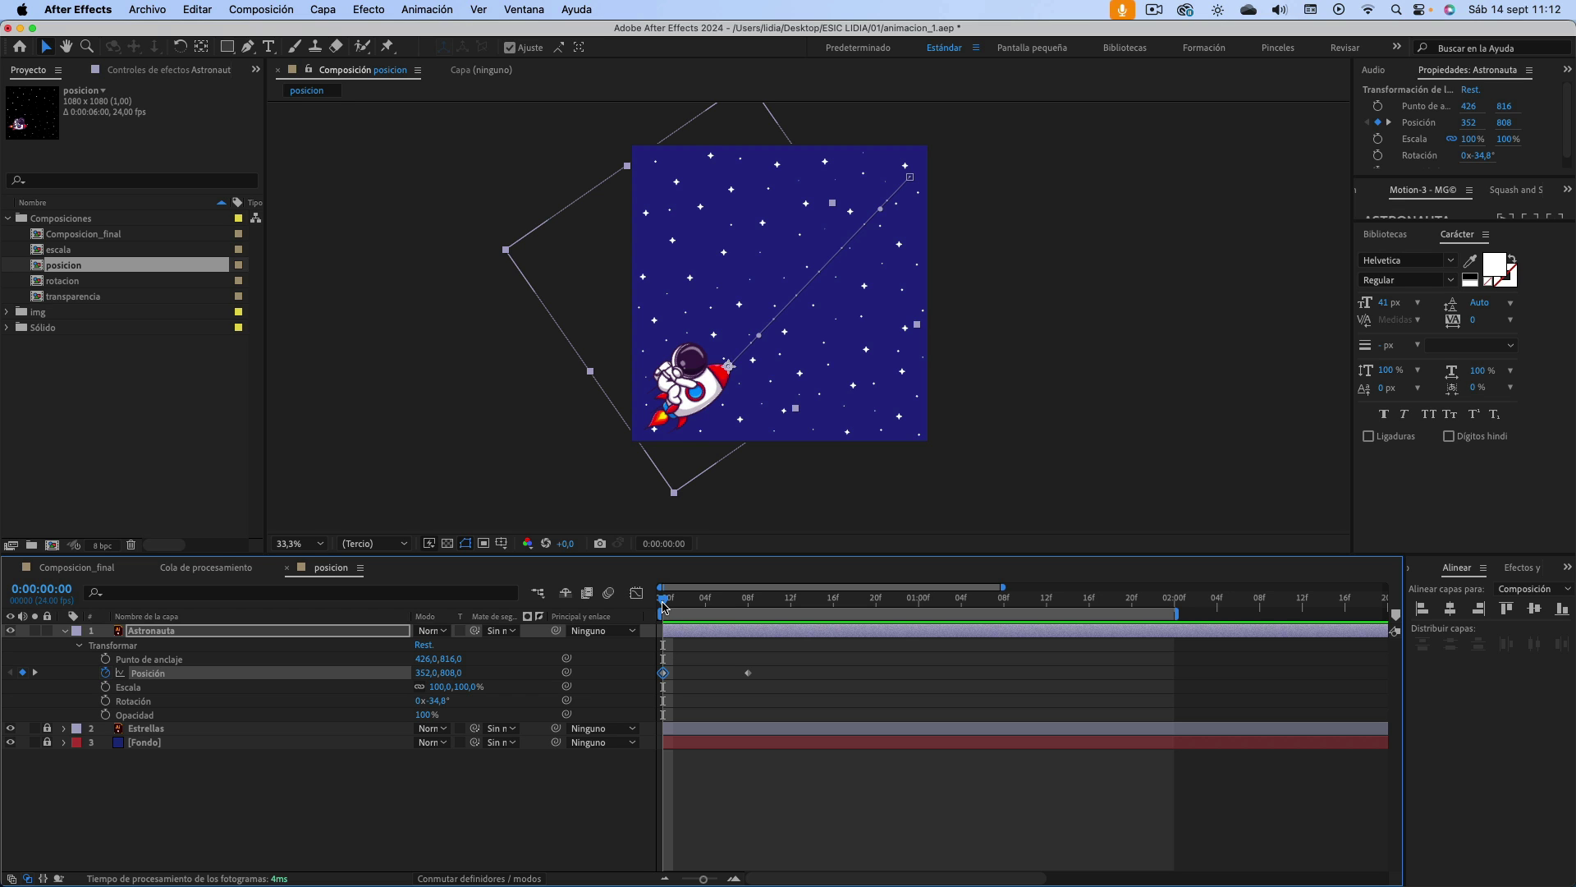
pyautogui.moveTo(665, 605); pyautogui.dragTo(688, 613)
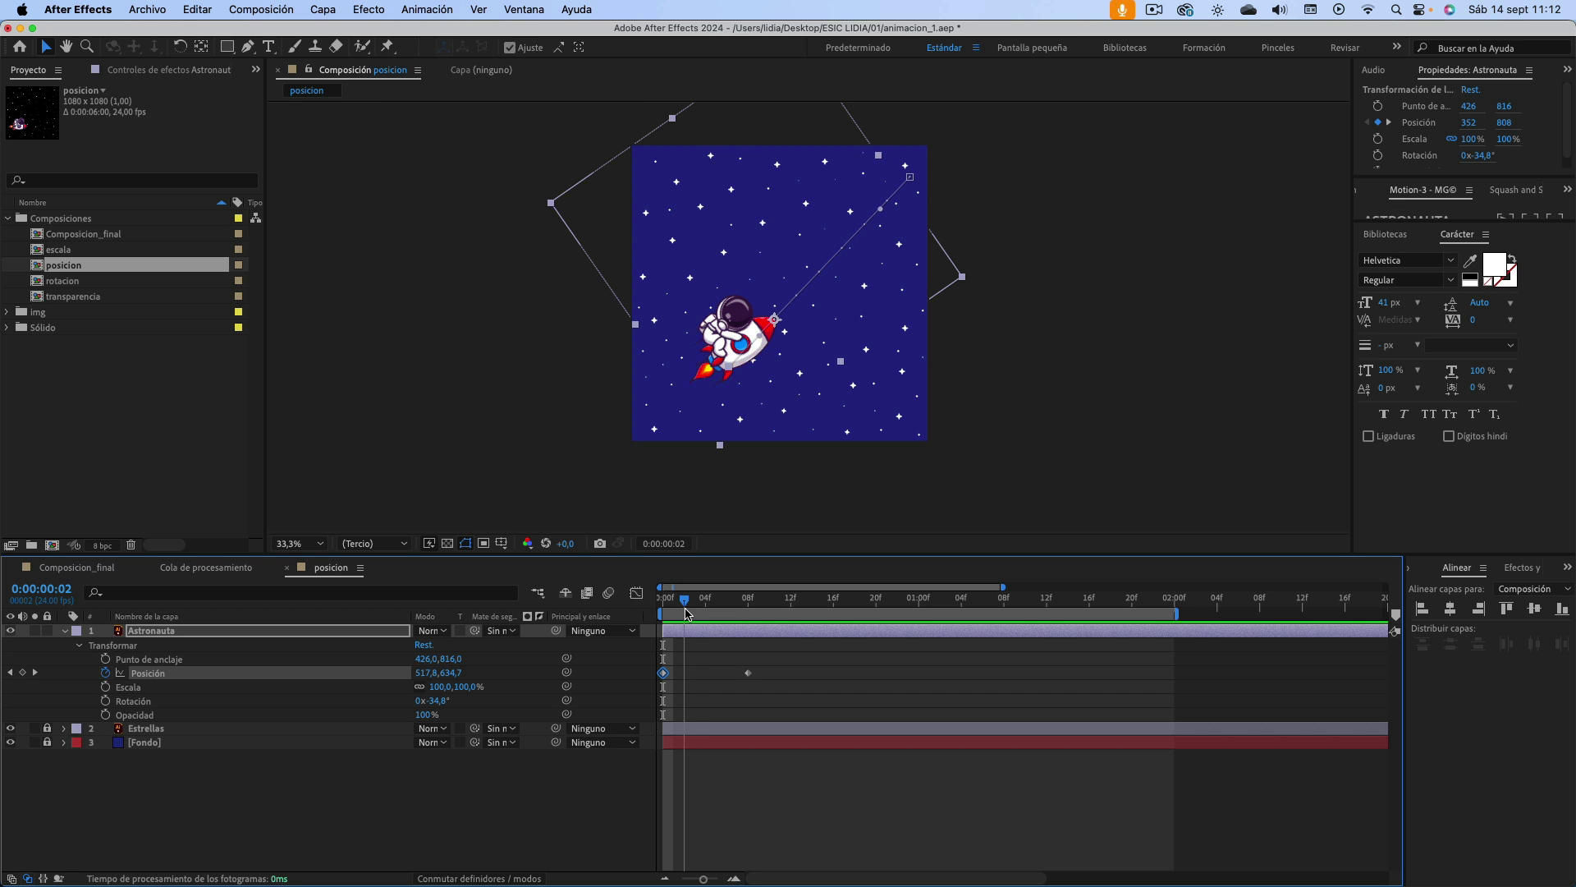
pyautogui.moveTo(688, 613); pyautogui.dragTo(662, 613)
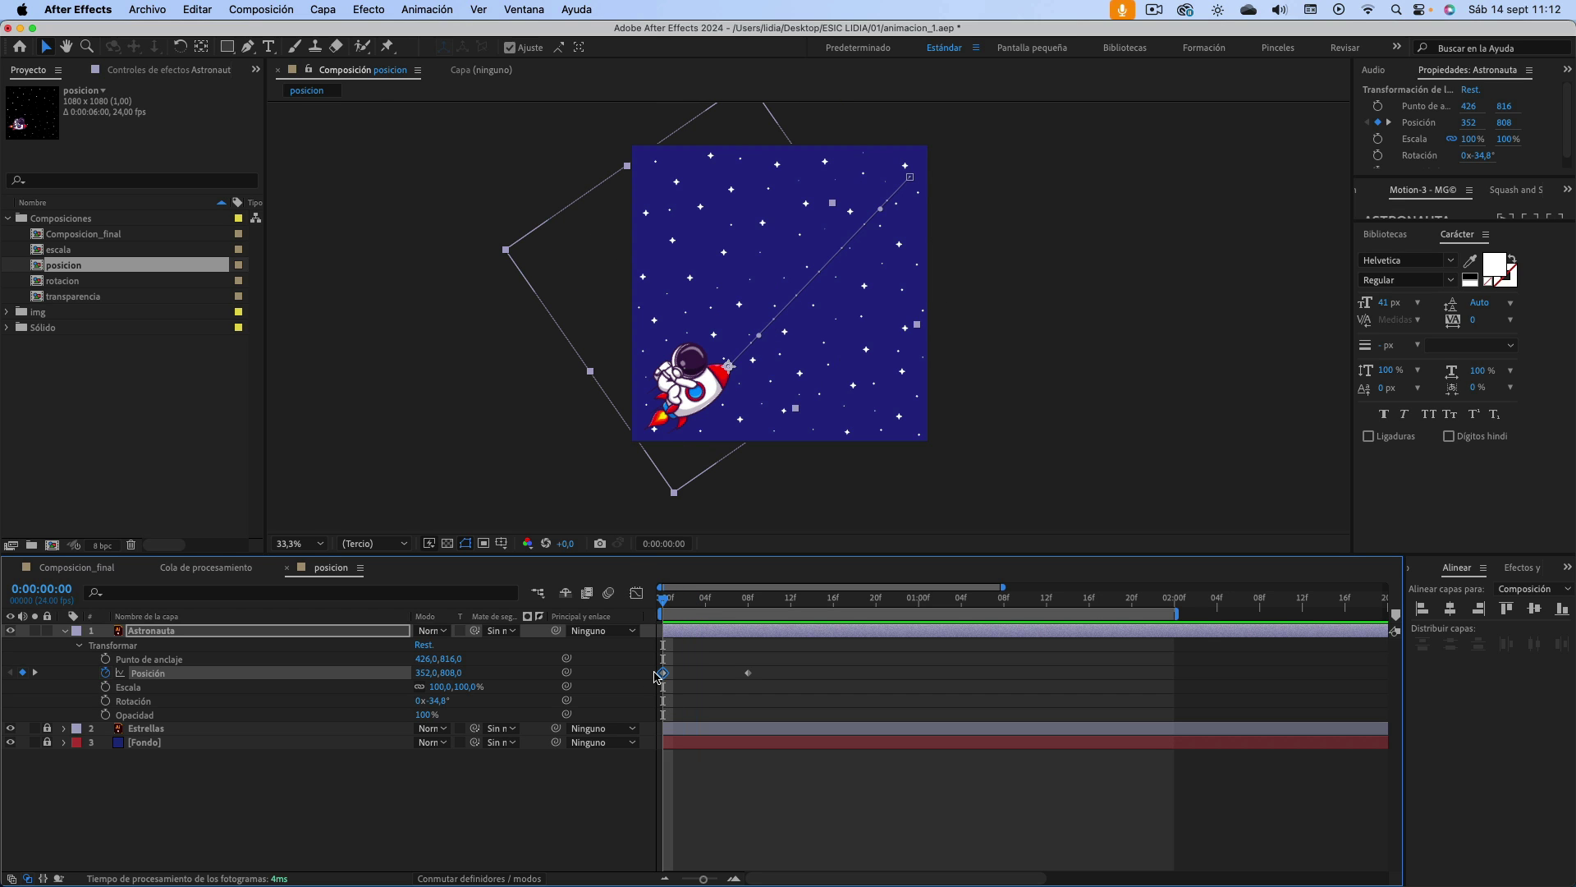
pyautogui.moveTo(663, 678)
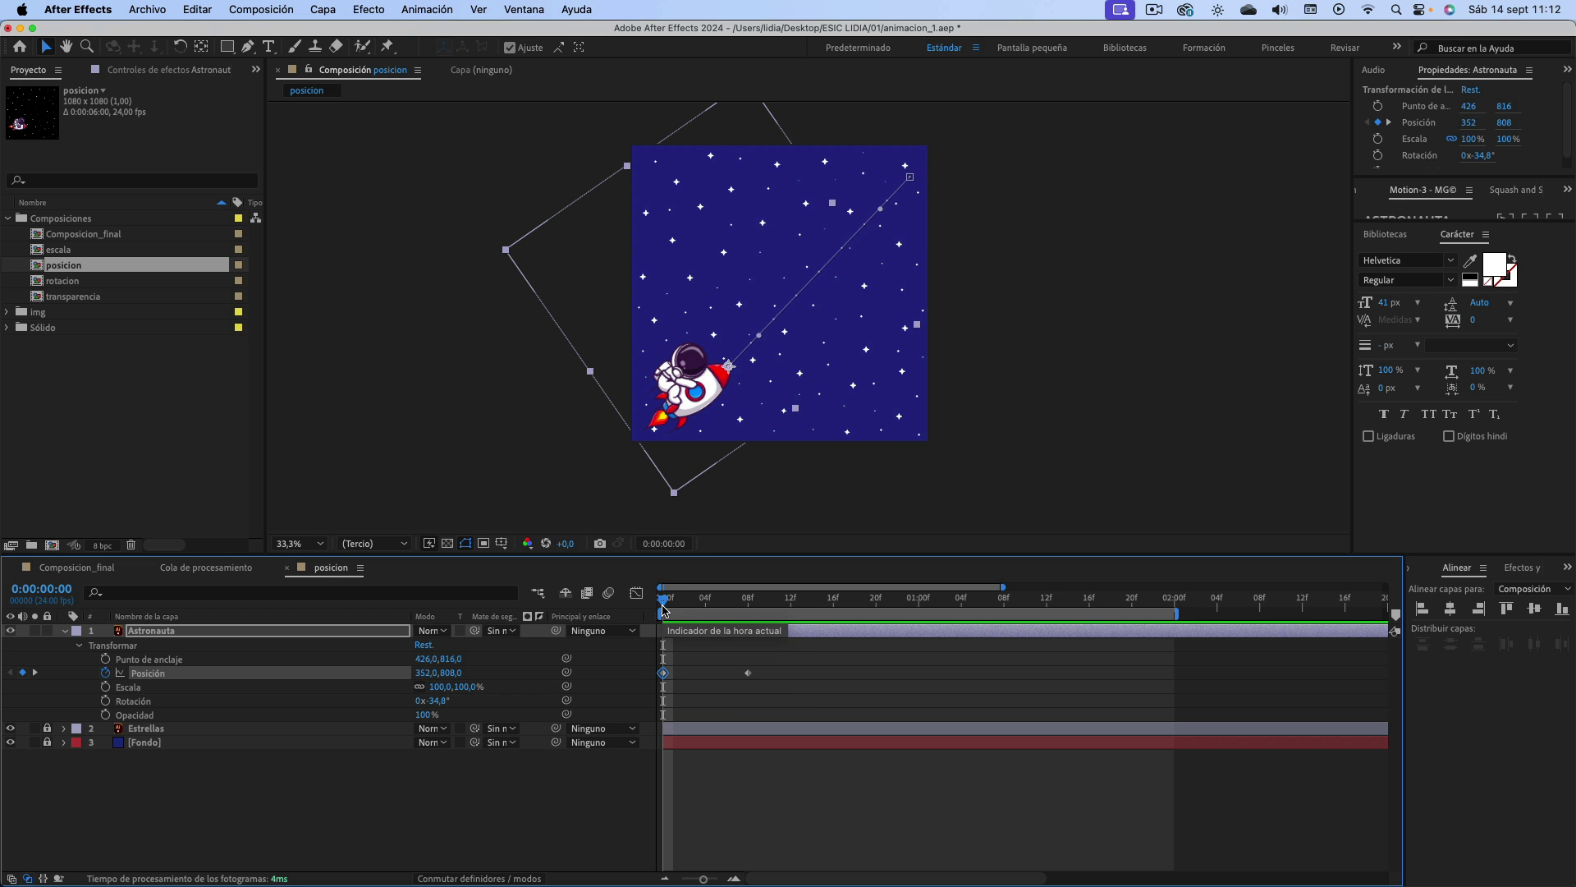
pyautogui.moveTo(664, 606)
pyautogui.mouseDown()
pyautogui.moveTo(696, 607)
pyautogui.moveTo(685, 618)
pyautogui.mouseUp()
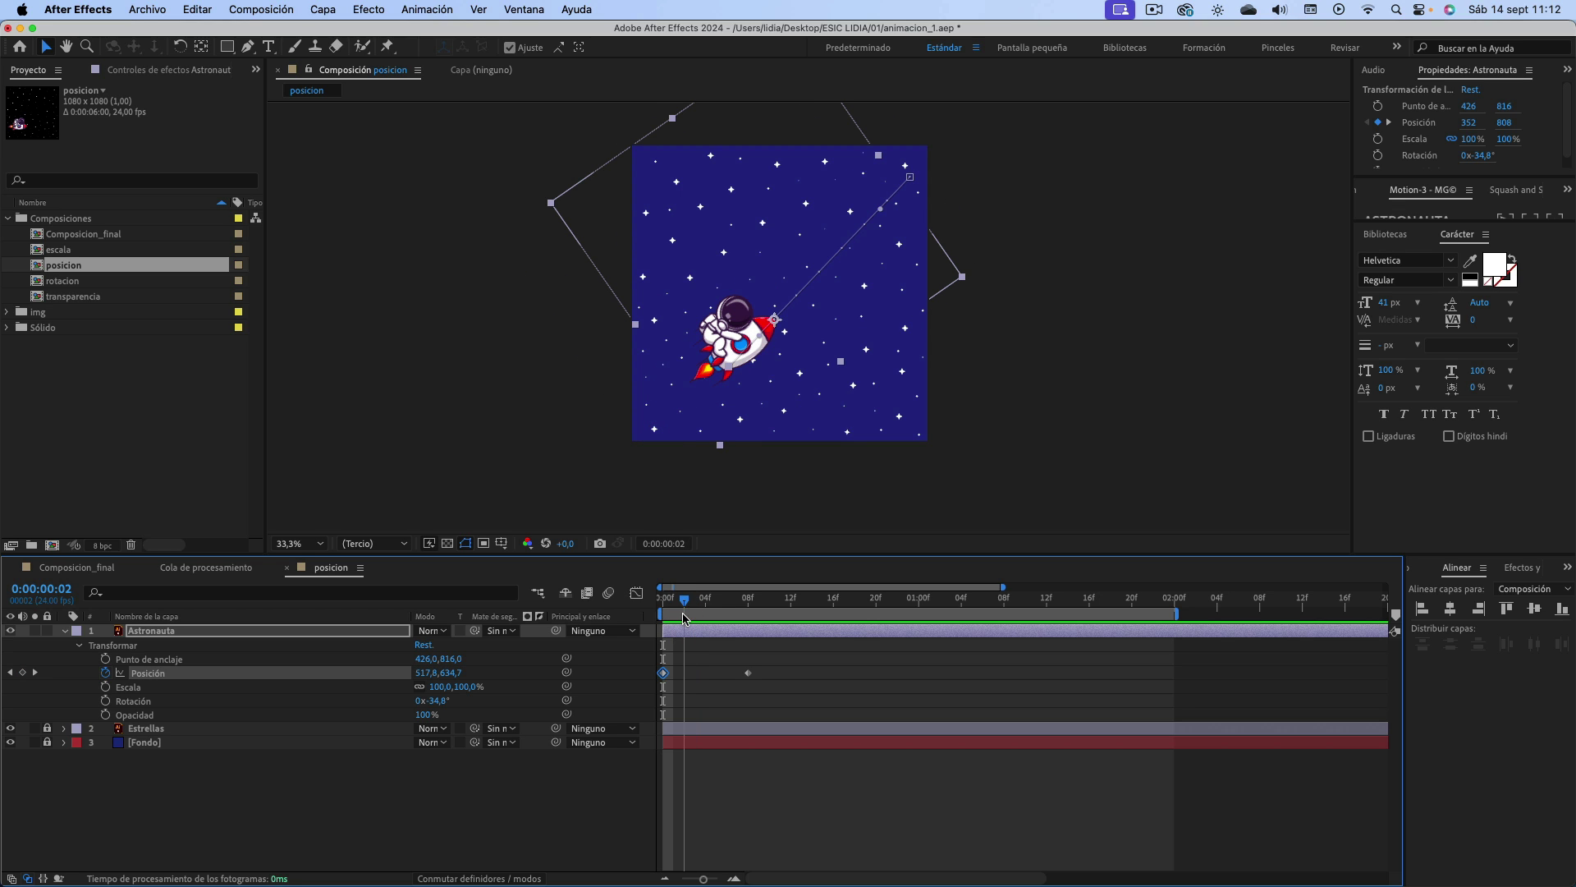
pyautogui.click(740, 344)
pyautogui.moveTo(738, 327); pyautogui.dragTo(677, 391)
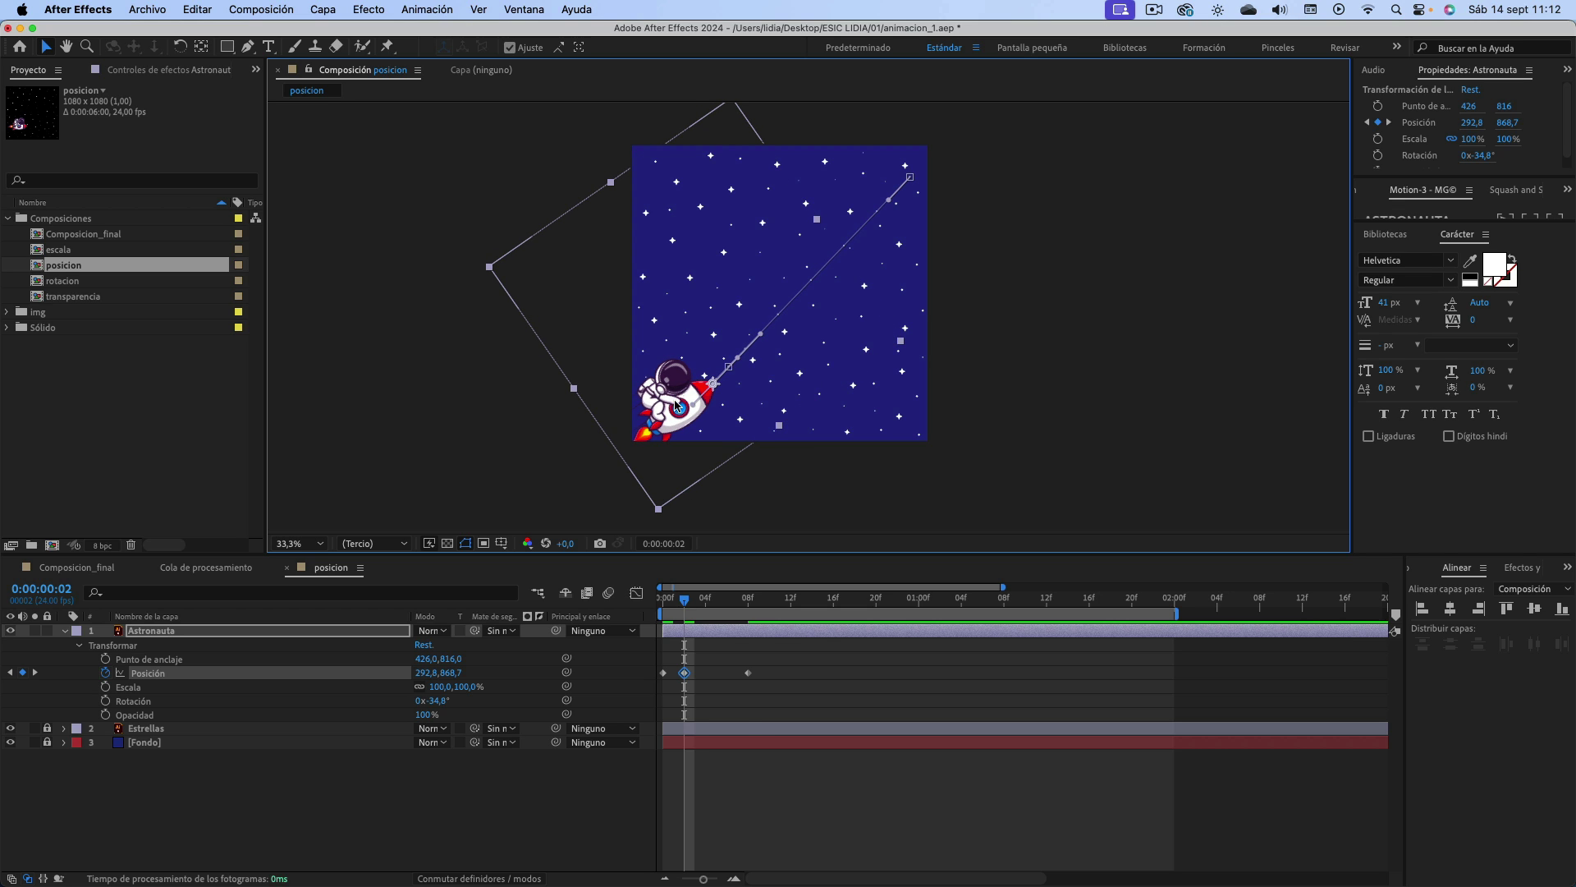
pyautogui.moveTo(685, 600); pyautogui.dragTo(664, 599)
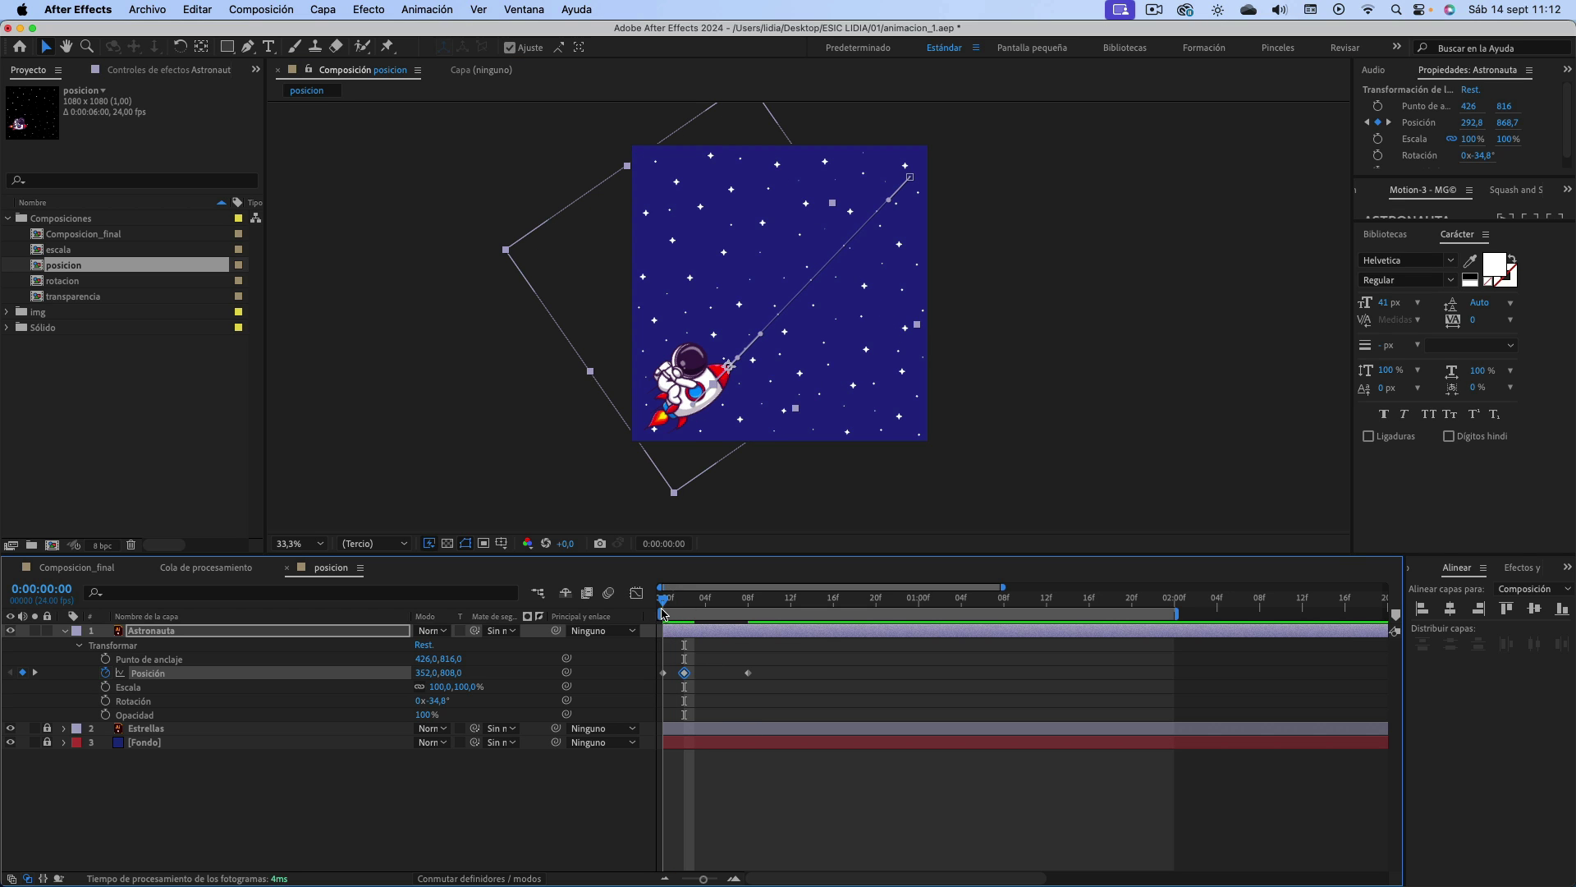
pyautogui.click(665, 607)
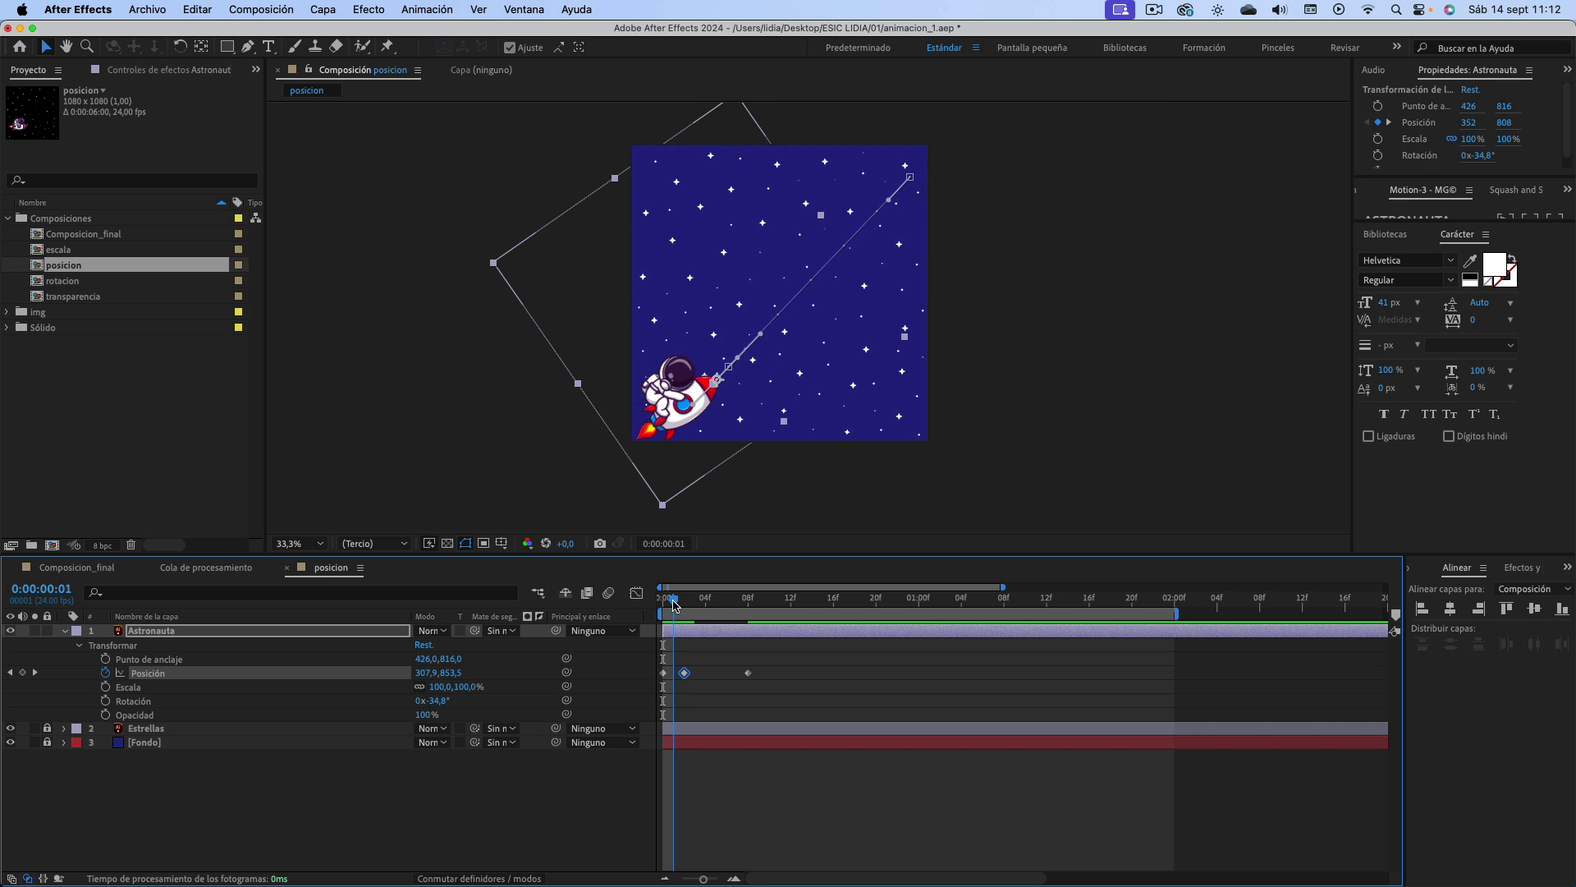
# - Scrub through the first frames and select the Posición keyframe at frame 8
pyautogui.moveTo(665, 605); pyautogui.dragTo(748, 616)
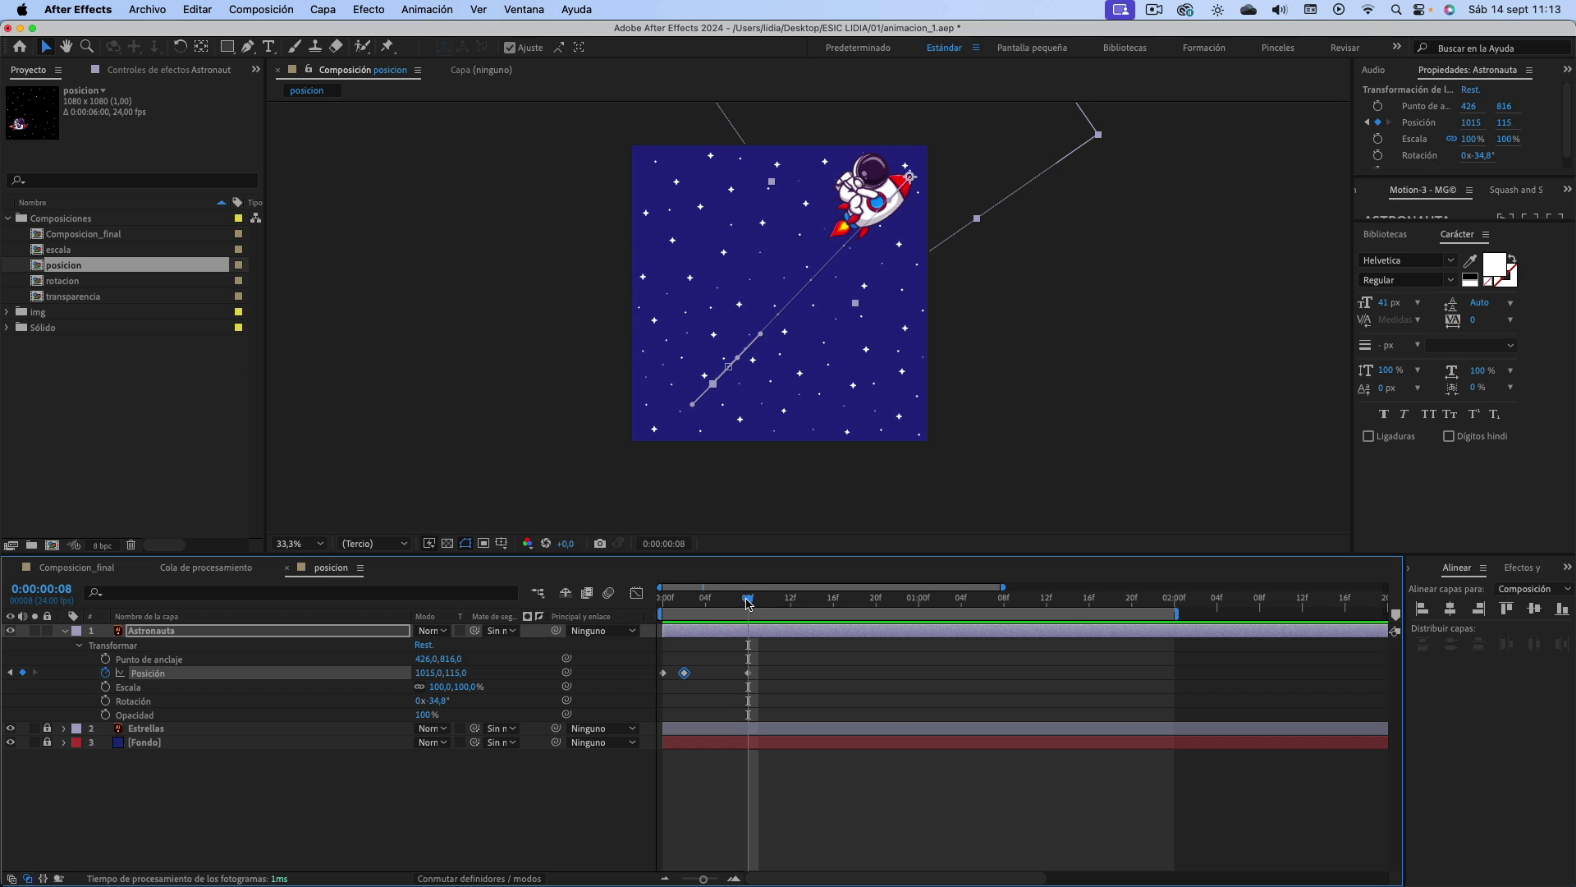
pyautogui.moveTo(749, 605); pyautogui.dragTo(741, 608)
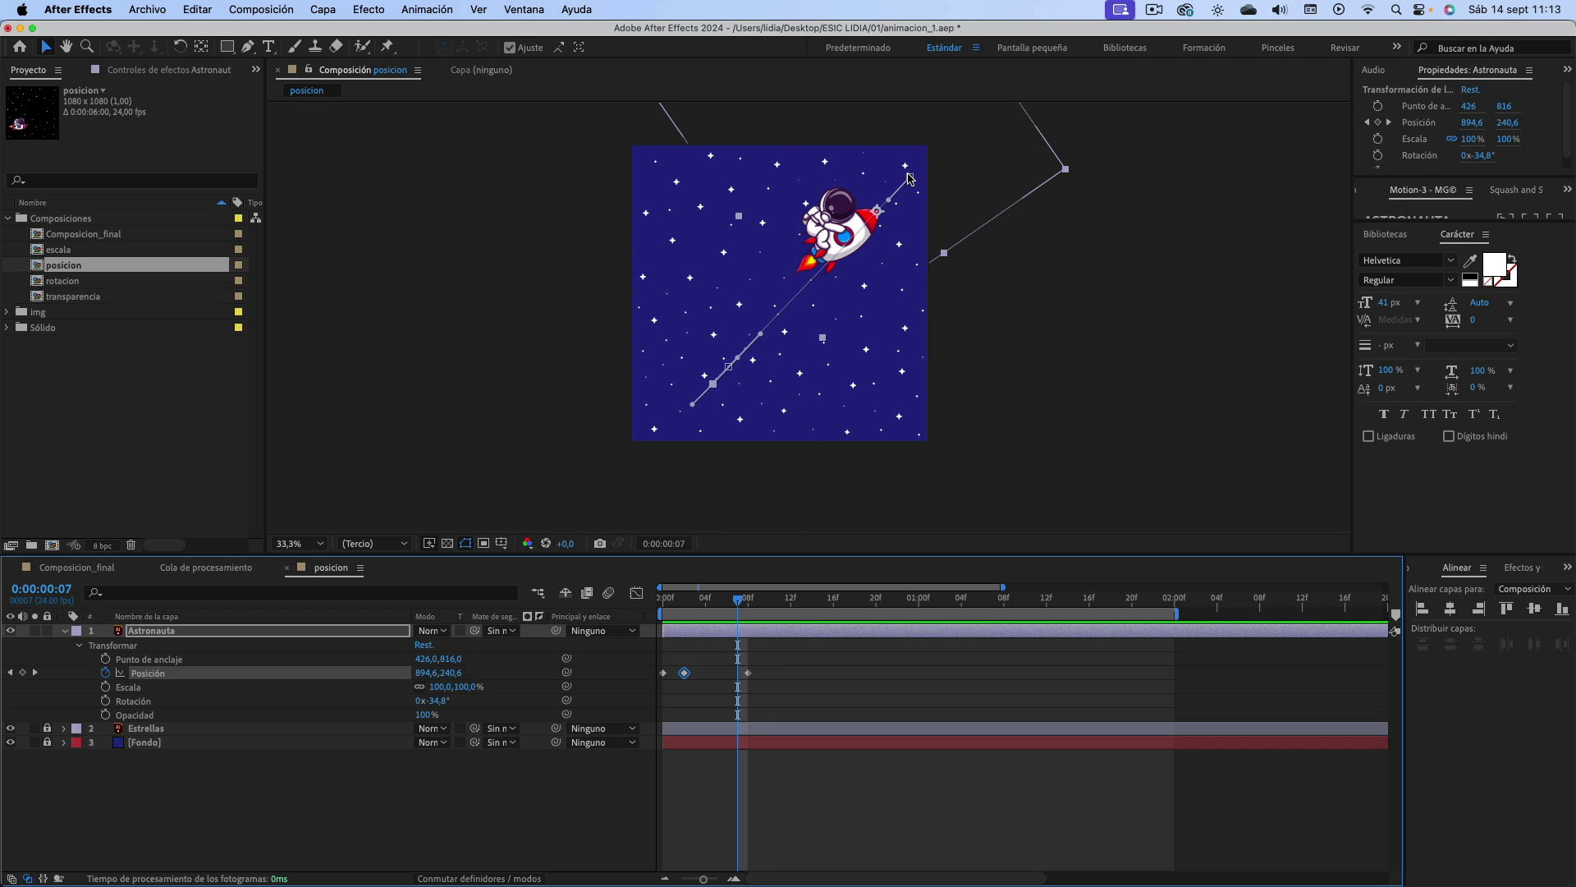
pyautogui.moveTo(743, 607); pyautogui.dragTo(769, 611)
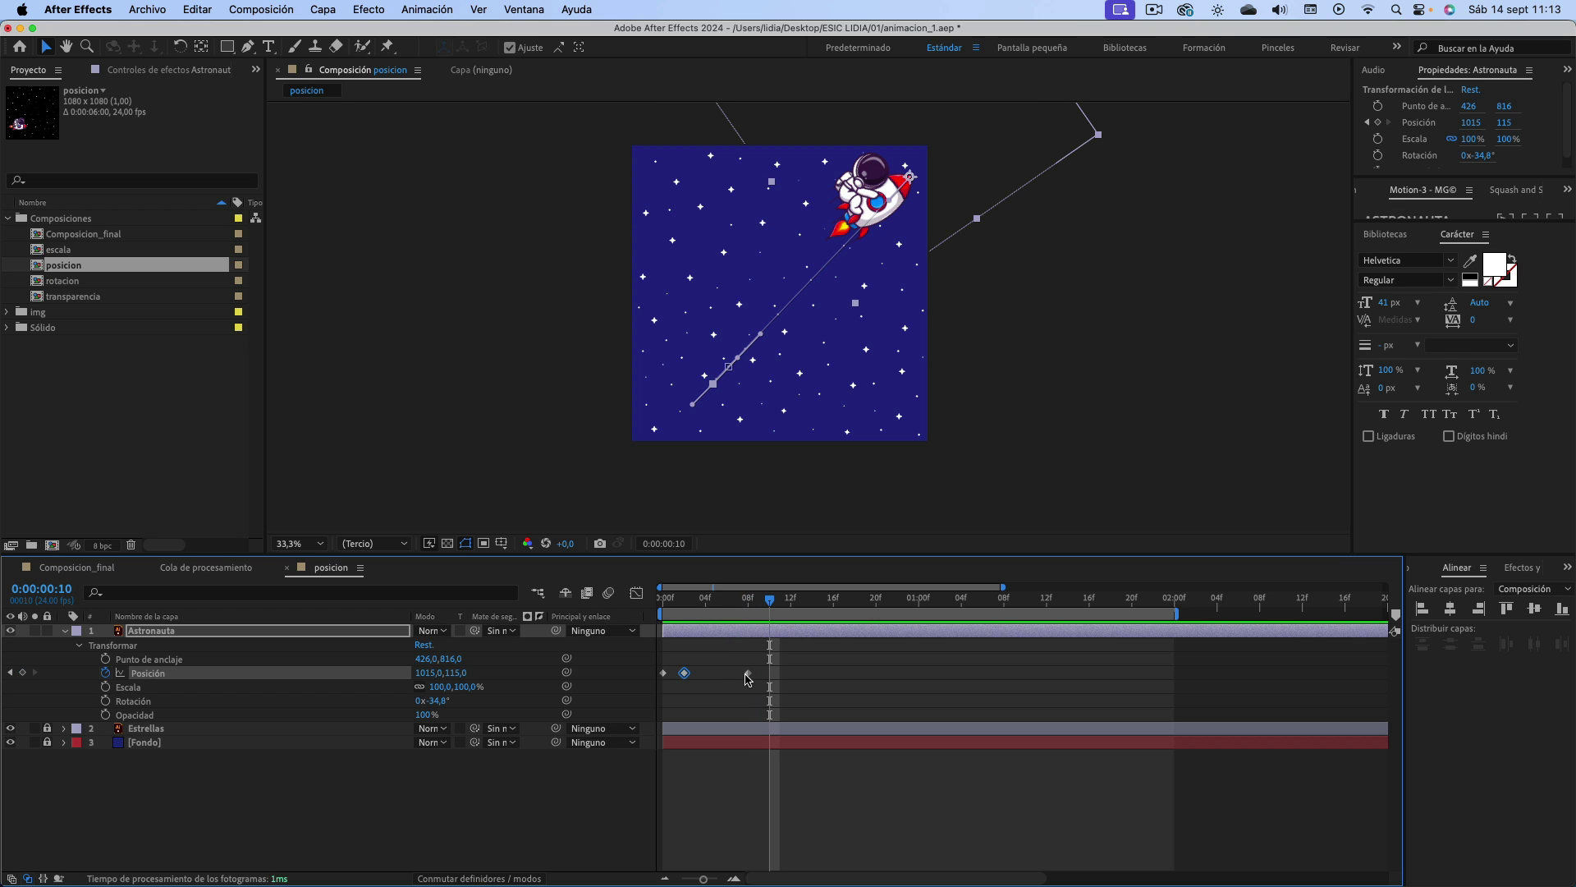
pyautogui.click(747, 672)
pyautogui.moveTo(761, 609)
pyautogui.mouseDown()
pyautogui.moveTo(750, 616)
pyautogui.moveTo(765, 616)
pyautogui.mouseUp()
# - Shift the astronaut down-left around frame 10 and paste a Posición keyframe at frame 12
pyautogui.moveTo(875, 190); pyautogui.dragTo(849, 217)
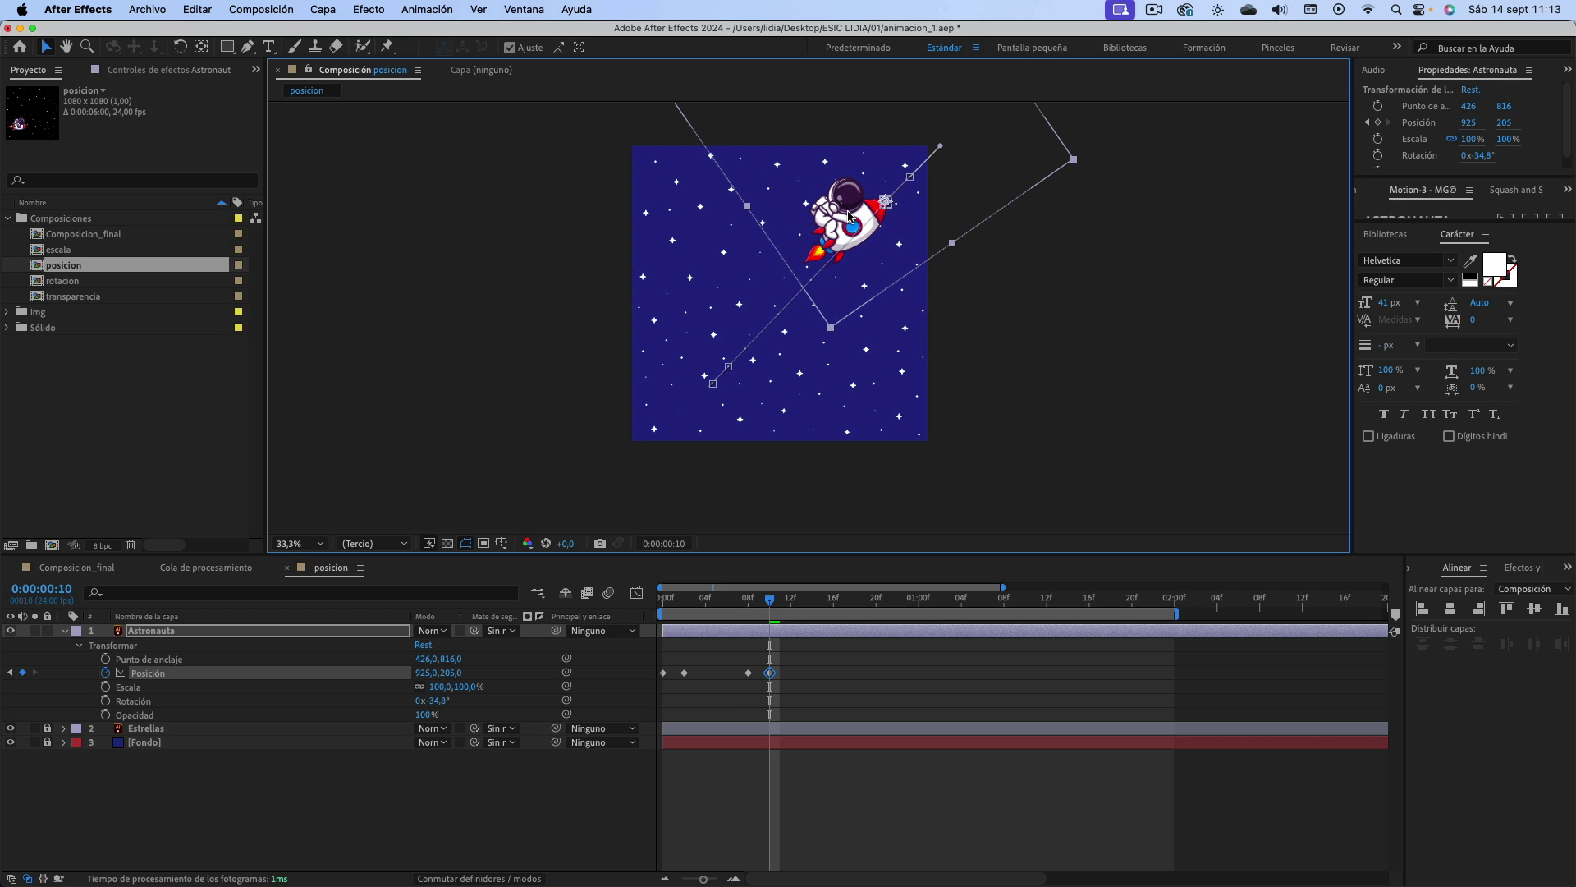
pyautogui.moveTo(770, 602)
pyautogui.mouseDown()
pyautogui.moveTo(745, 604)
pyautogui.moveTo(791, 604)
pyautogui.mouseUp()
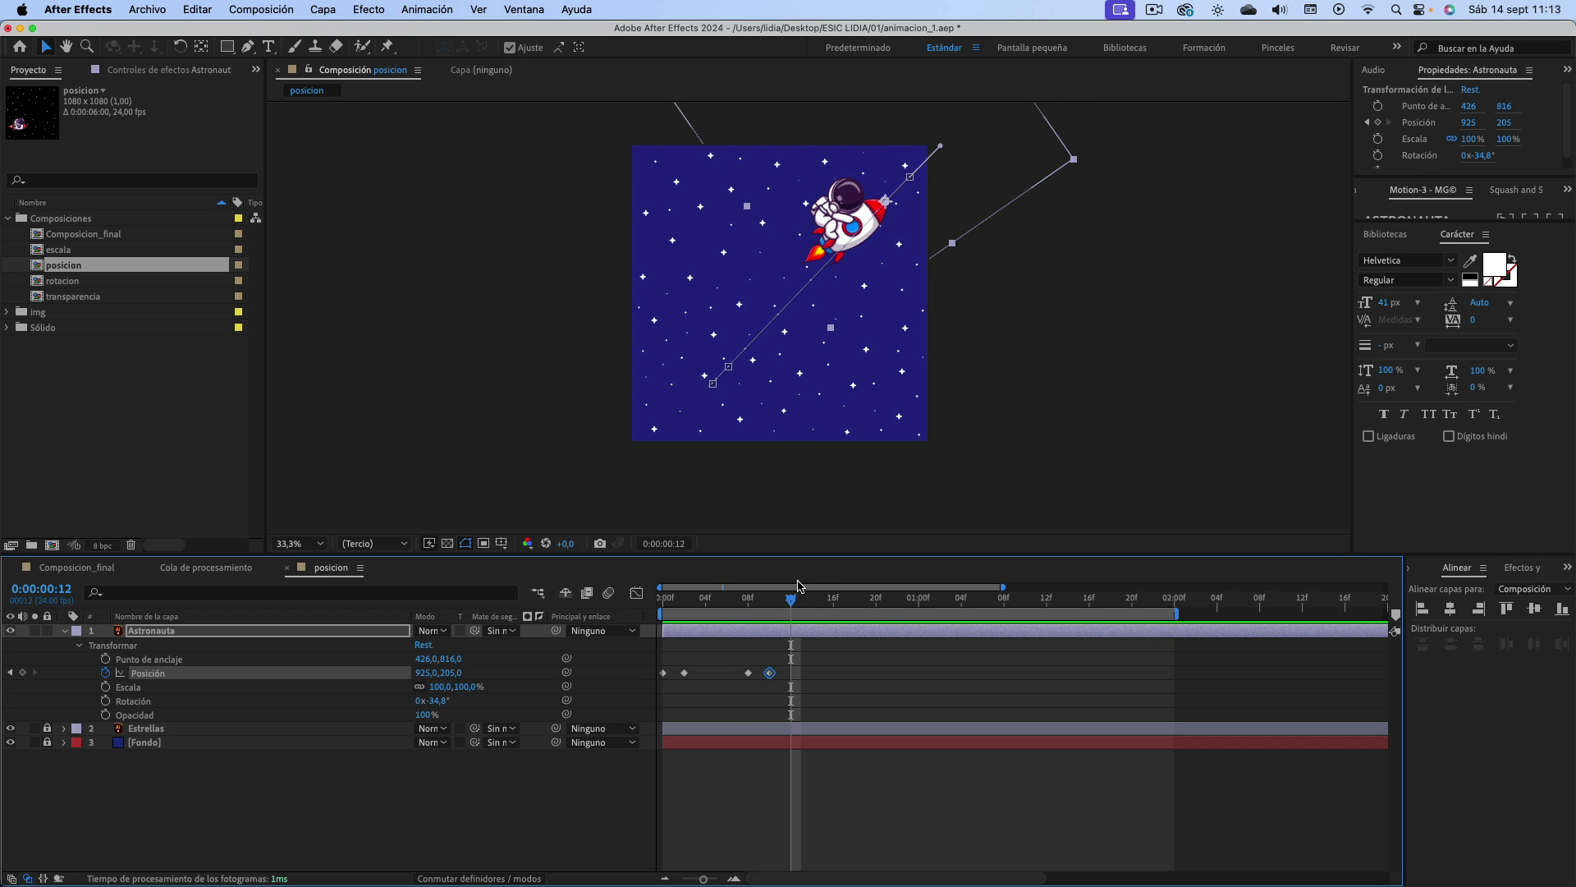
pyautogui.moveTo(797, 603)
pyautogui.mouseDown()
pyautogui.moveTo(751, 606)
pyautogui.moveTo(758, 686)
pyautogui.mouseUp()
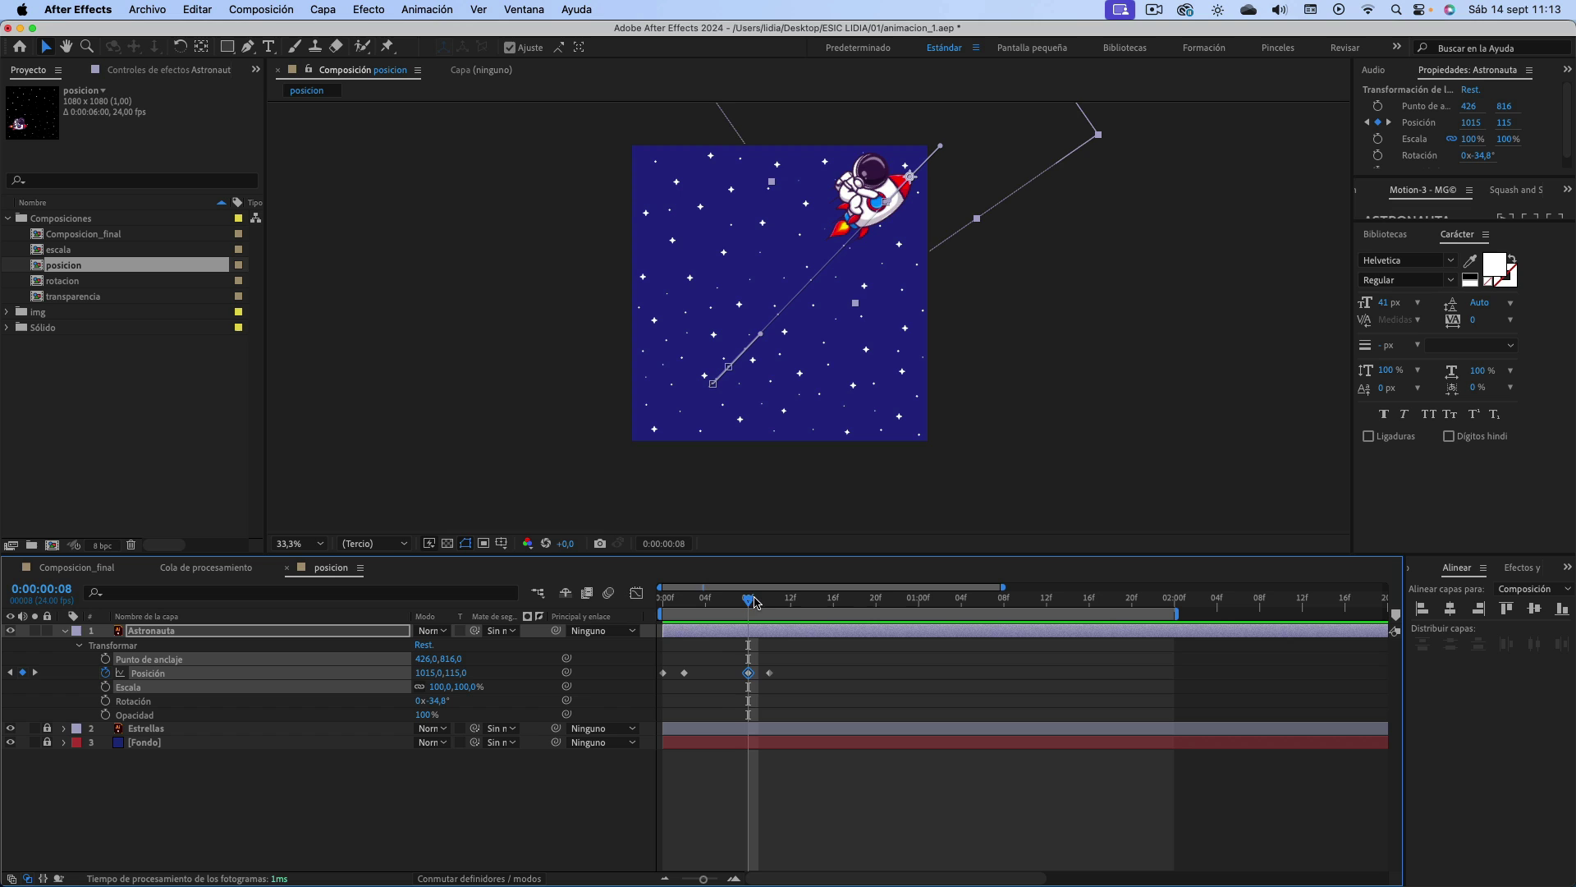
pyautogui.moveTo(759, 606)
pyautogui.mouseDown()
pyautogui.moveTo(794, 612)
pyautogui.moveTo(769, 606)
pyautogui.mouseUp()
pyautogui.press('super+v')
# - Preview the flight, then move the three later Posición keyframes later in the timeline
pyautogui.press('space')
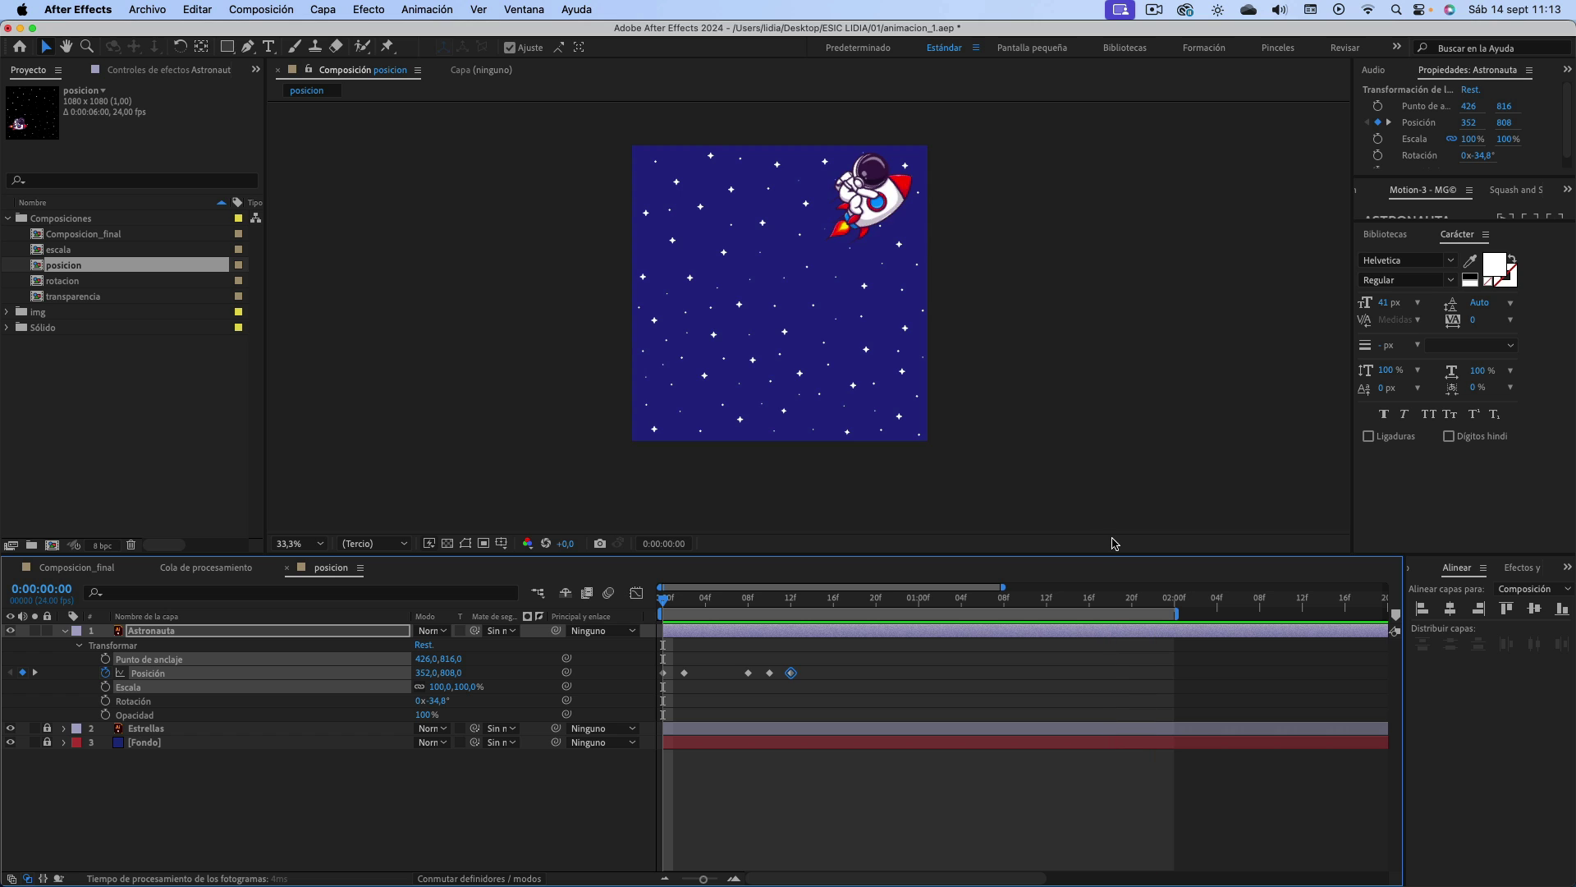
pyautogui.click(950, 605)
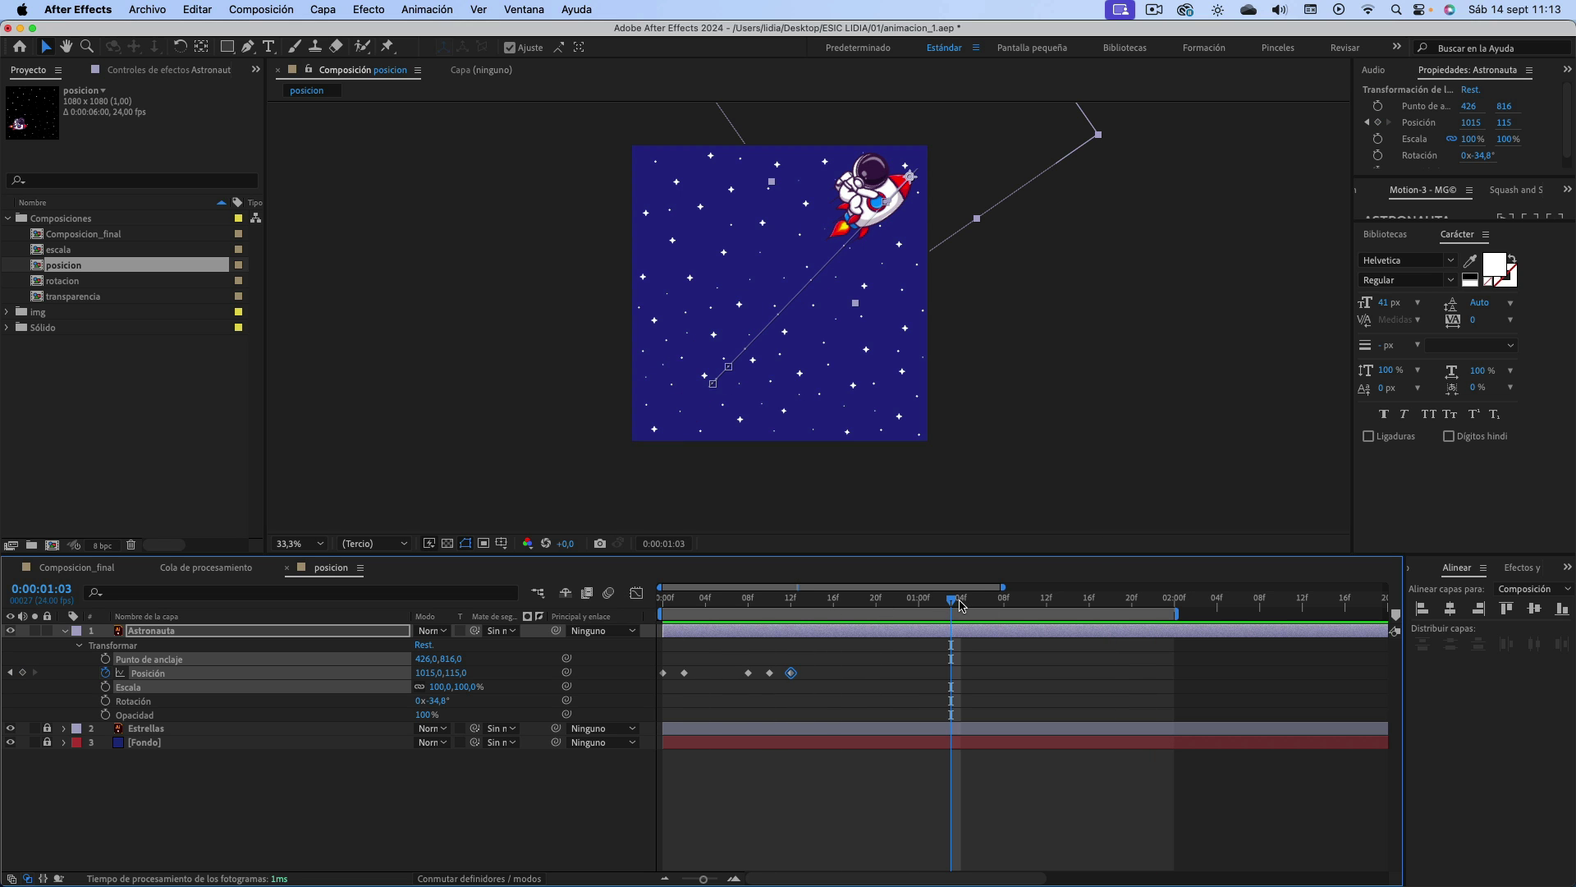
pyautogui.moveTo(950, 605); pyautogui.dragTo(638, 612)
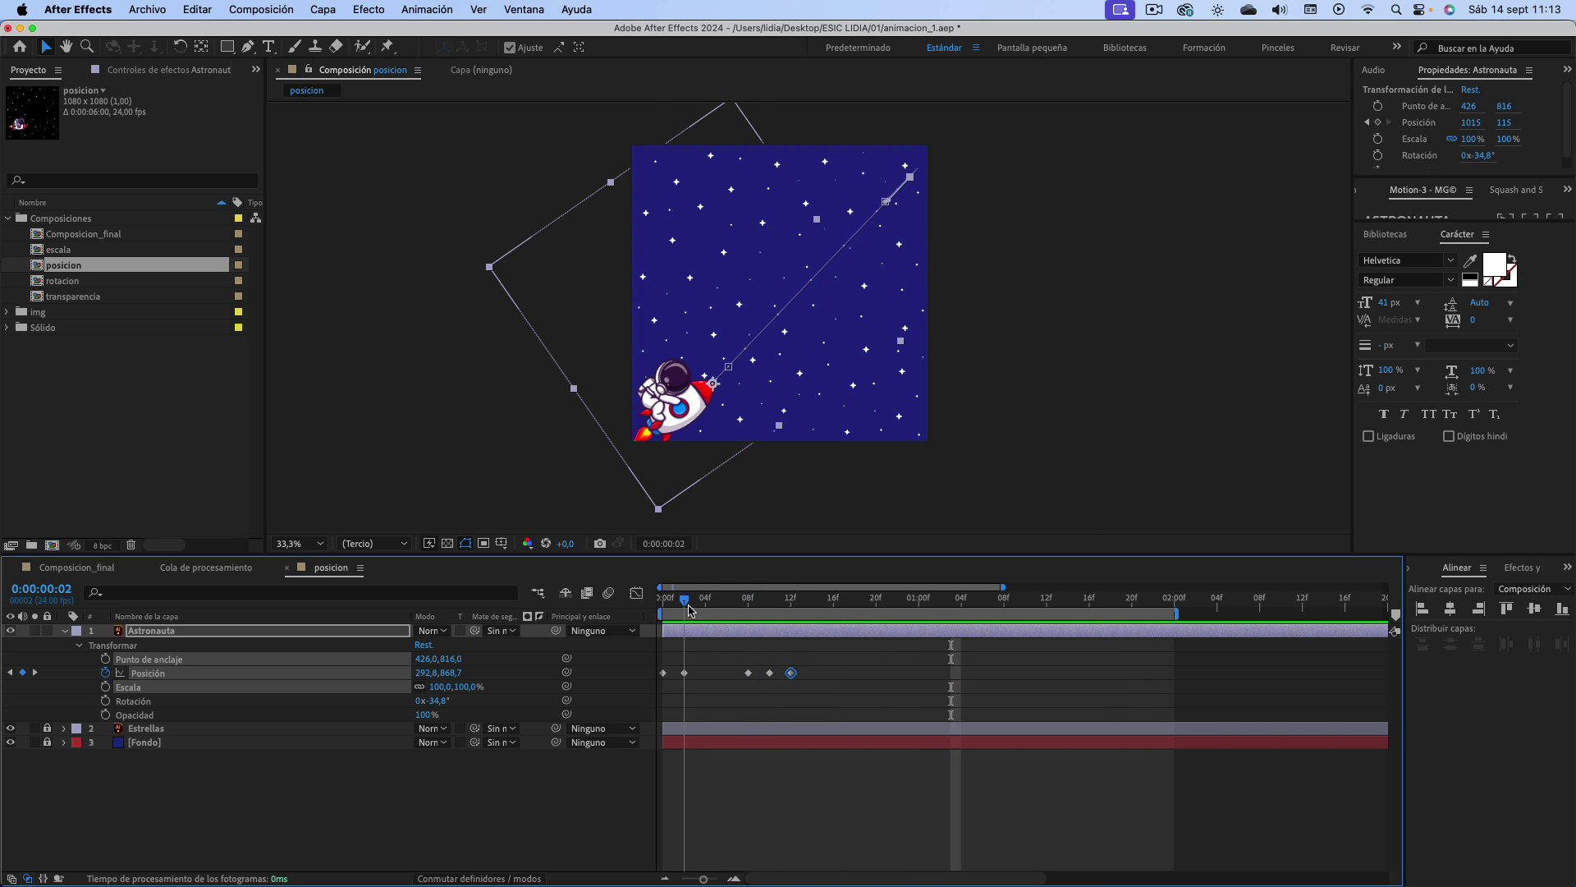
pyautogui.moveTo(760, 607); pyautogui.dragTo(641, 617)
pyautogui.moveTo(818, 654)
pyautogui.mouseDown()
pyautogui.moveTo(715, 690)
pyautogui.moveTo(824, 679)
pyautogui.mouseUp()
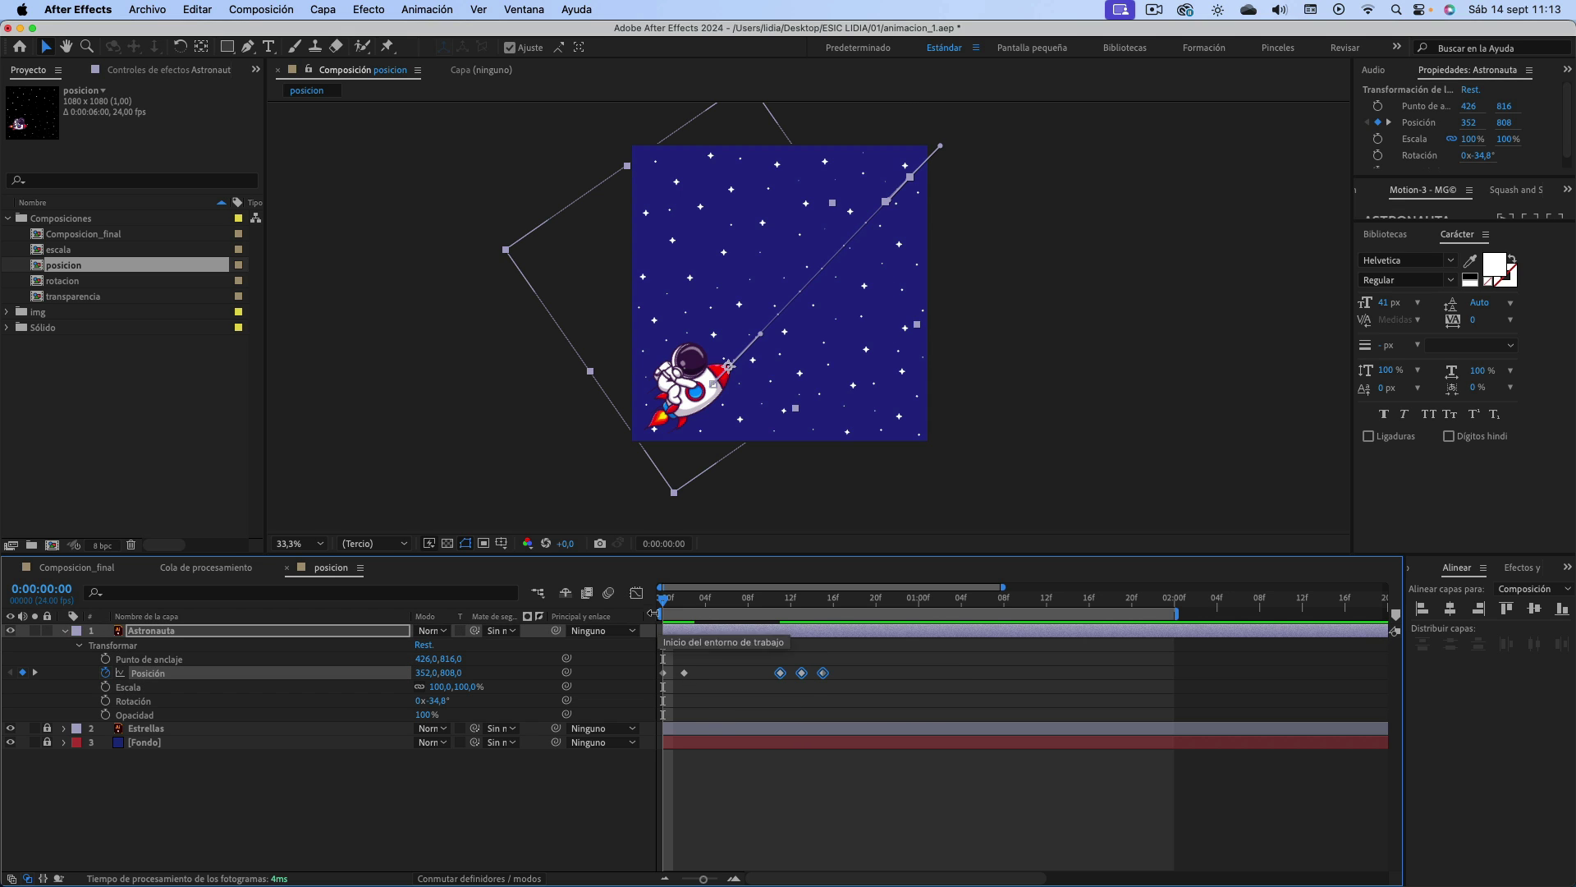
pyautogui.click(781, 738)
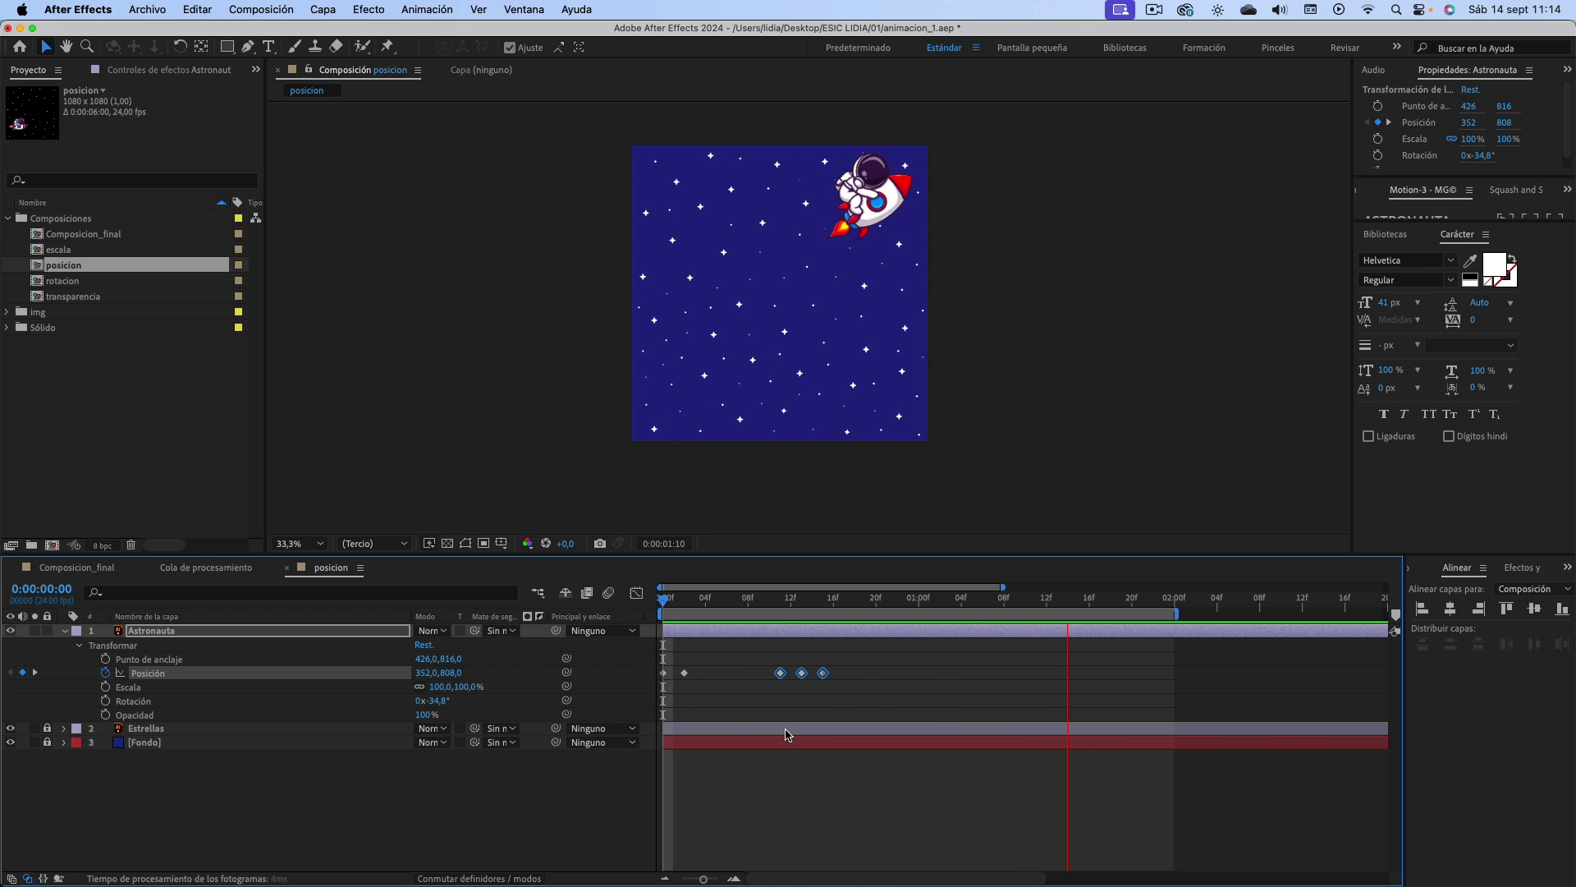
# - Preview the retimed flight and scrub through it up to 1:02
pyautogui.press('space')
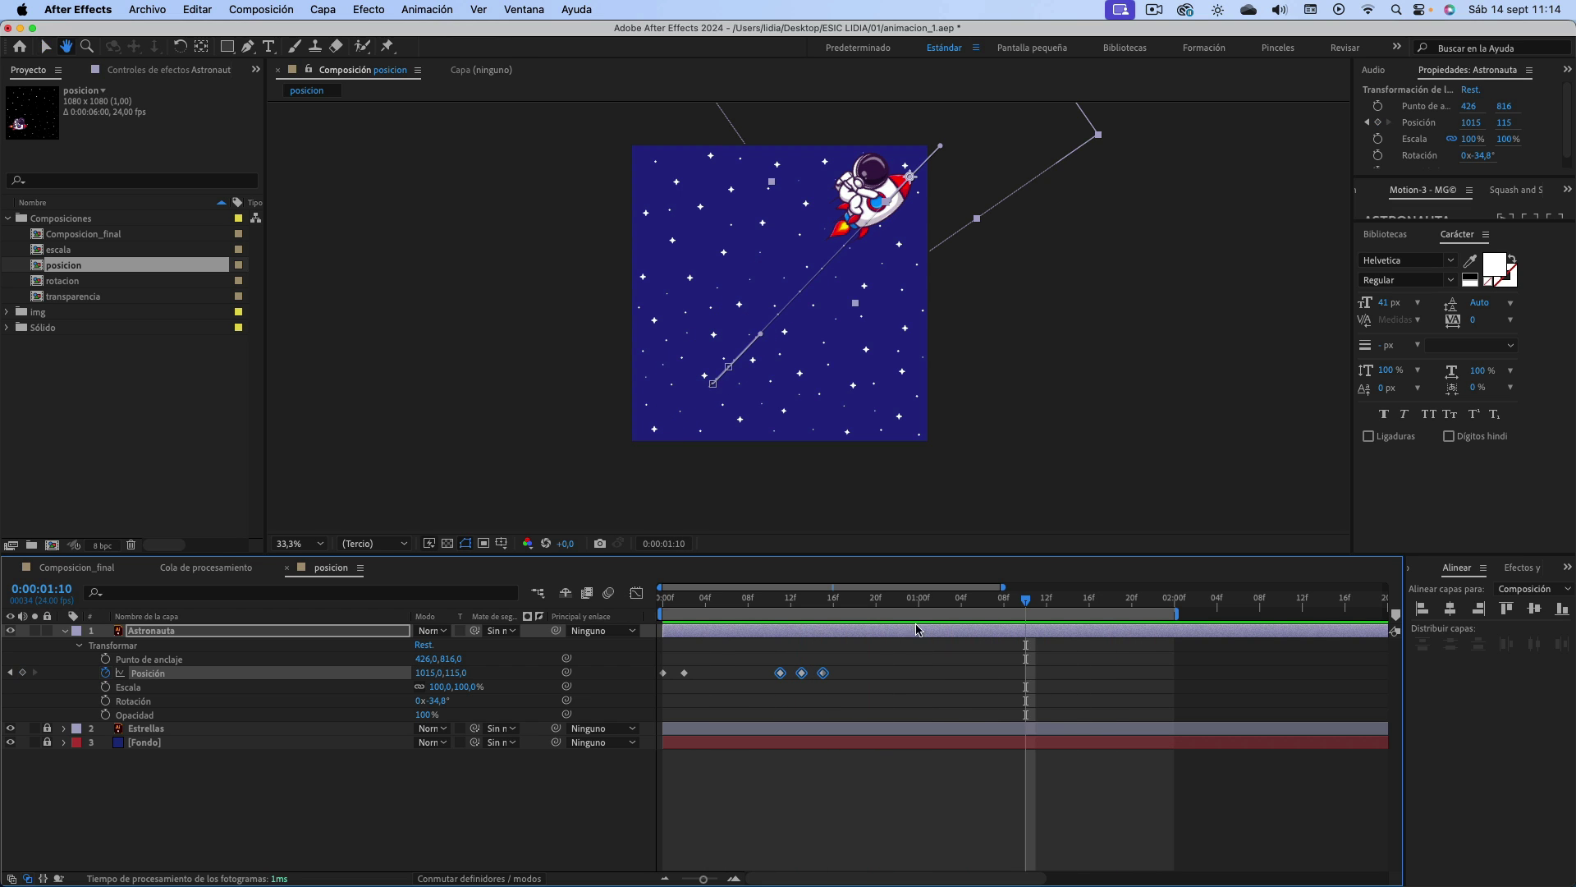
pyautogui.moveTo(780, 609)
pyautogui.mouseDown()
pyautogui.moveTo(825, 689)
pyautogui.moveTo(837, 675)
pyautogui.moveTo(818, 678)
pyautogui.mouseUp()
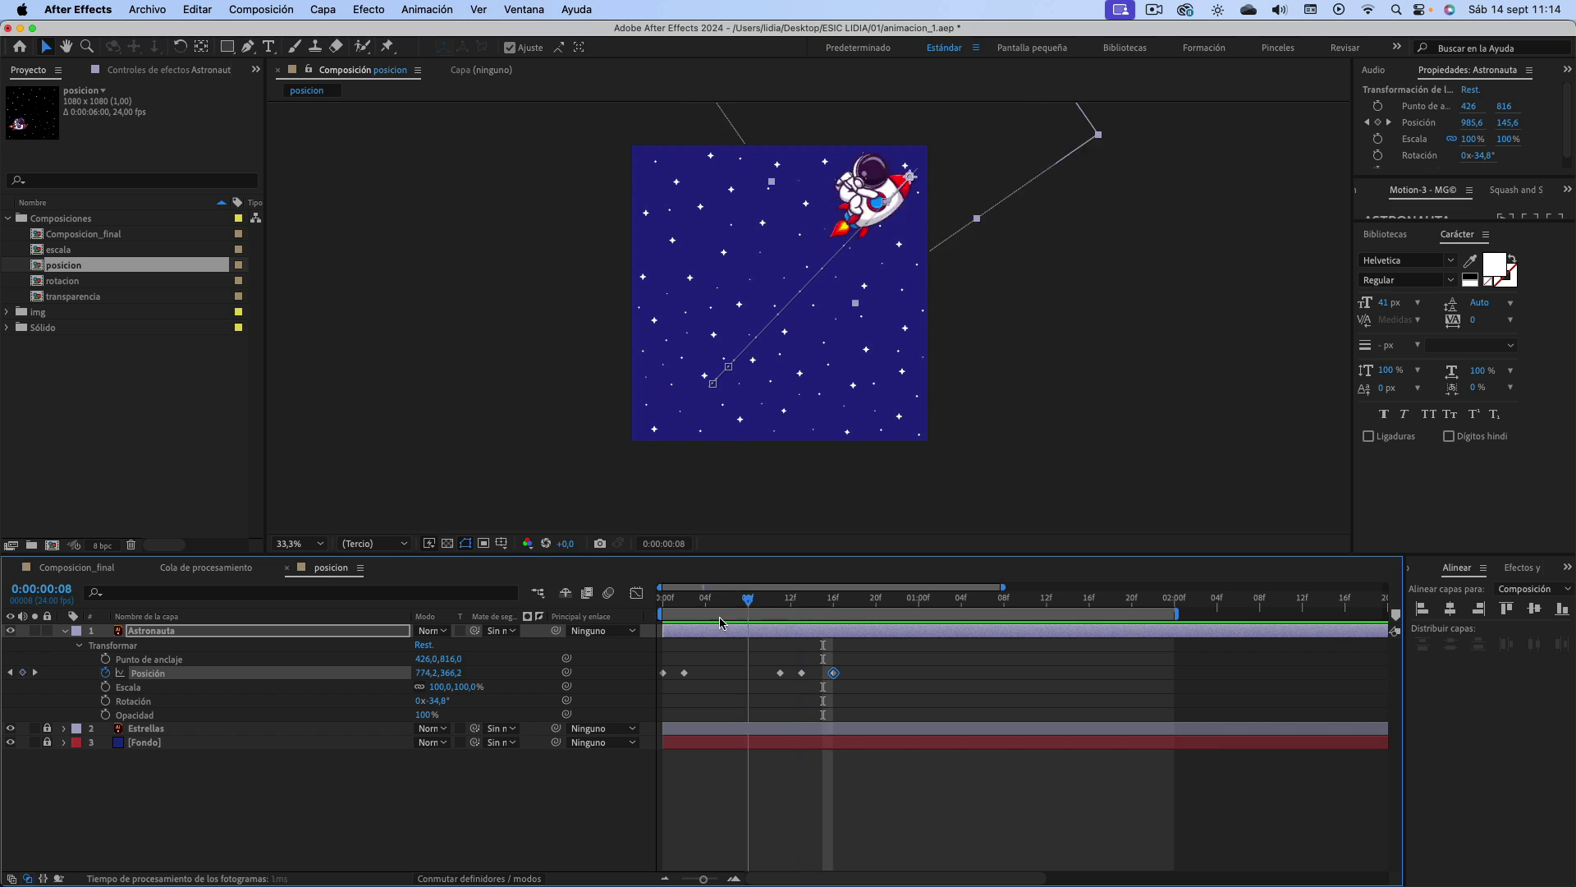
pyautogui.press('space')
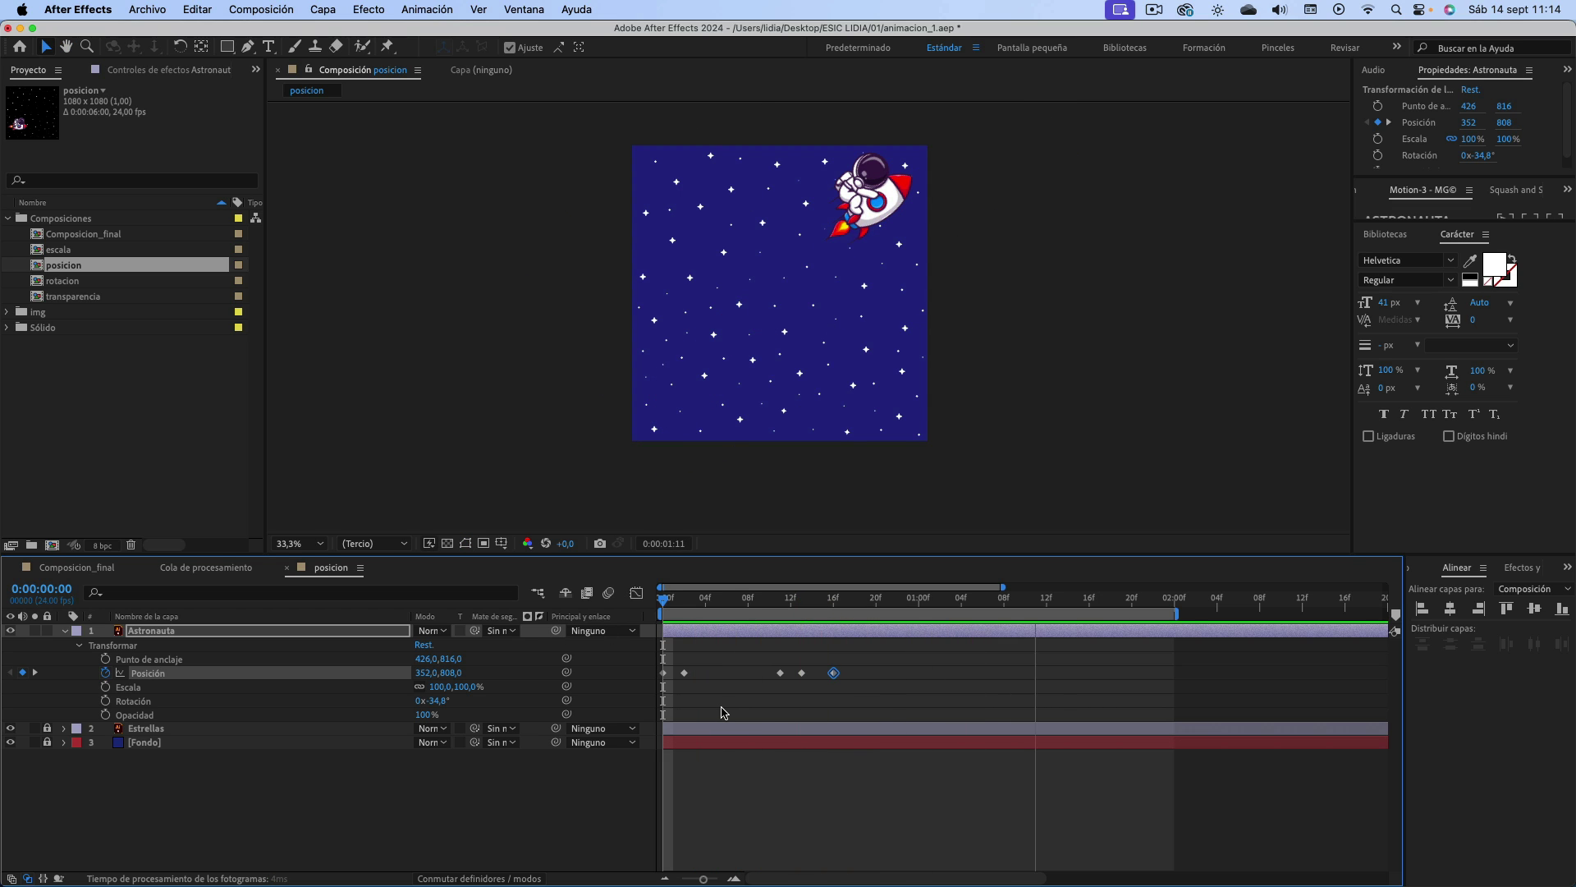
pyautogui.press('space')
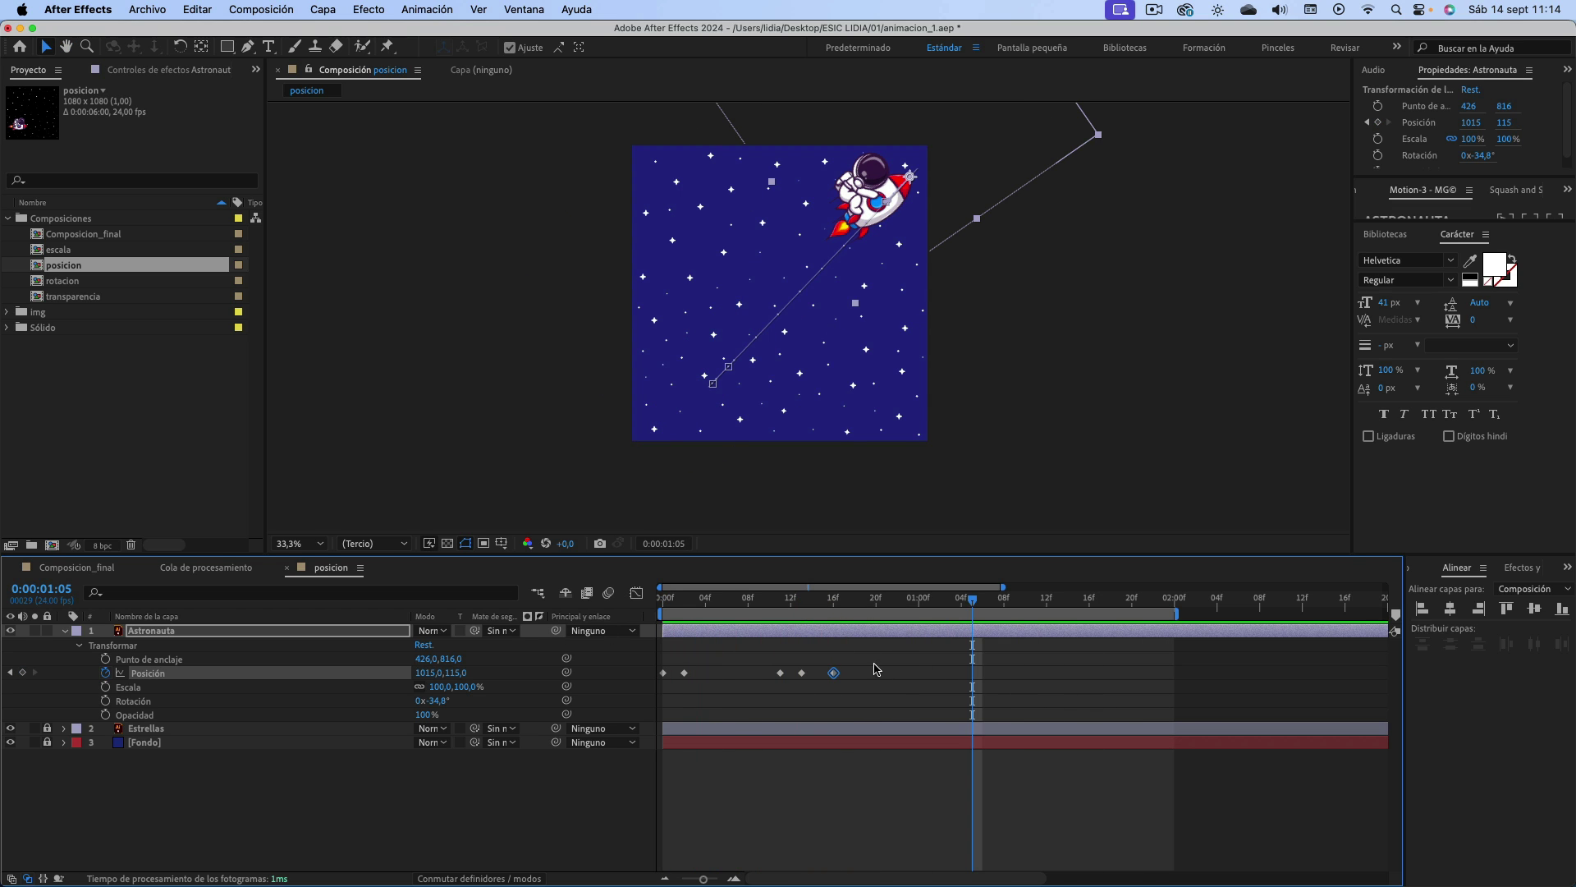
pyautogui.moveTo(972, 603); pyautogui.dragTo(759, 632)
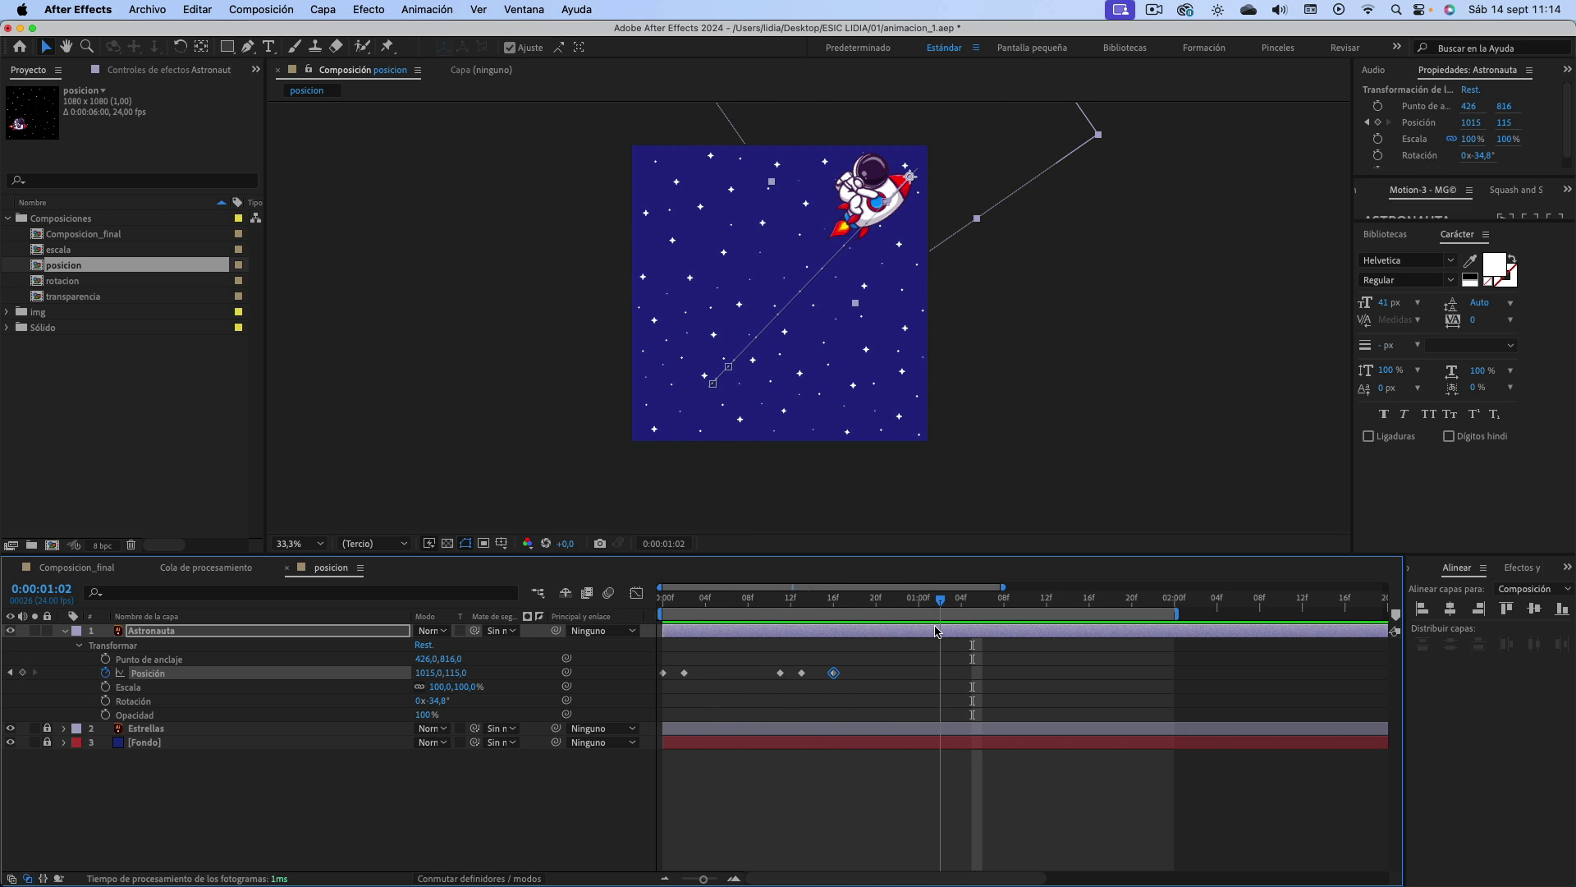
pyautogui.moveTo(760, 632); pyautogui.dragTo(957, 635)
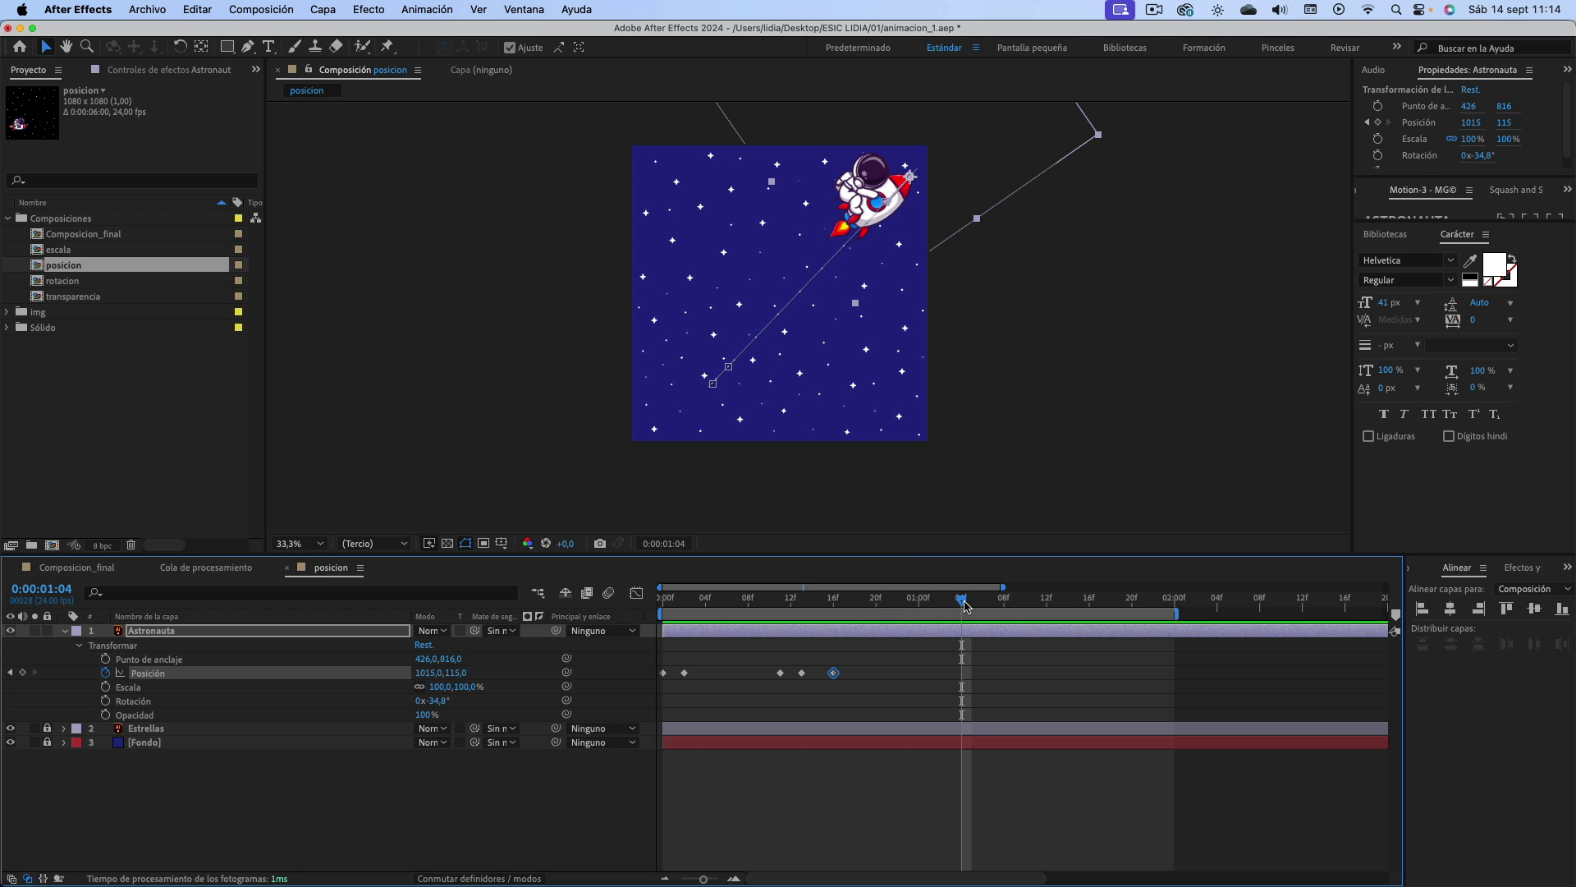
# - Paste the 16f keyframe at 1:04 to hold the top-right position, then push the astronaut up past the corner at 1:06
pyautogui.click(880, 667)
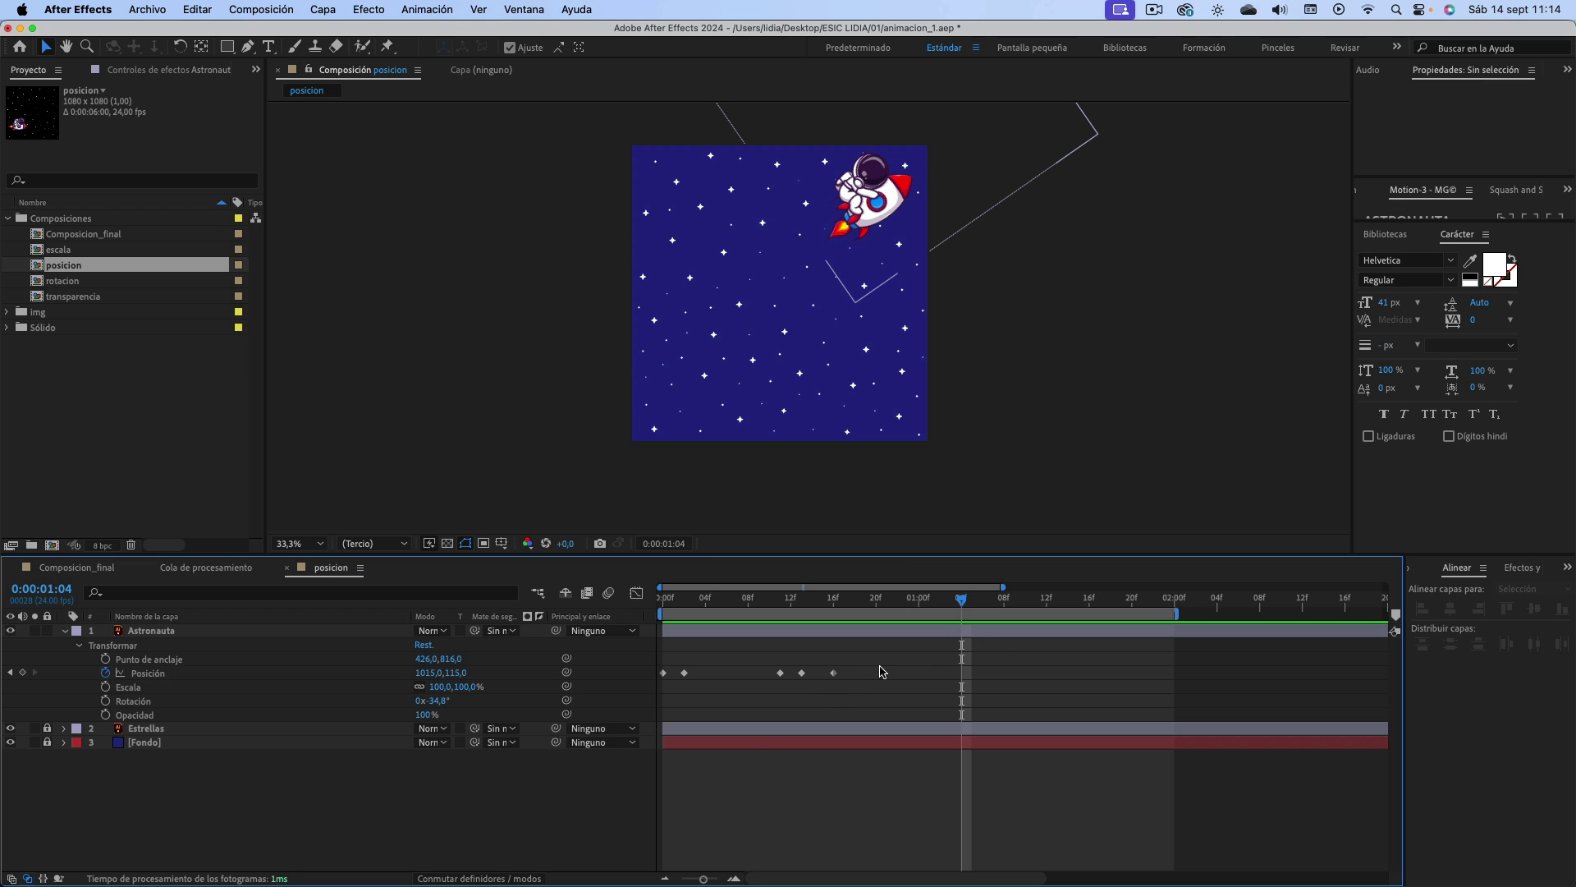
pyautogui.click(832, 672)
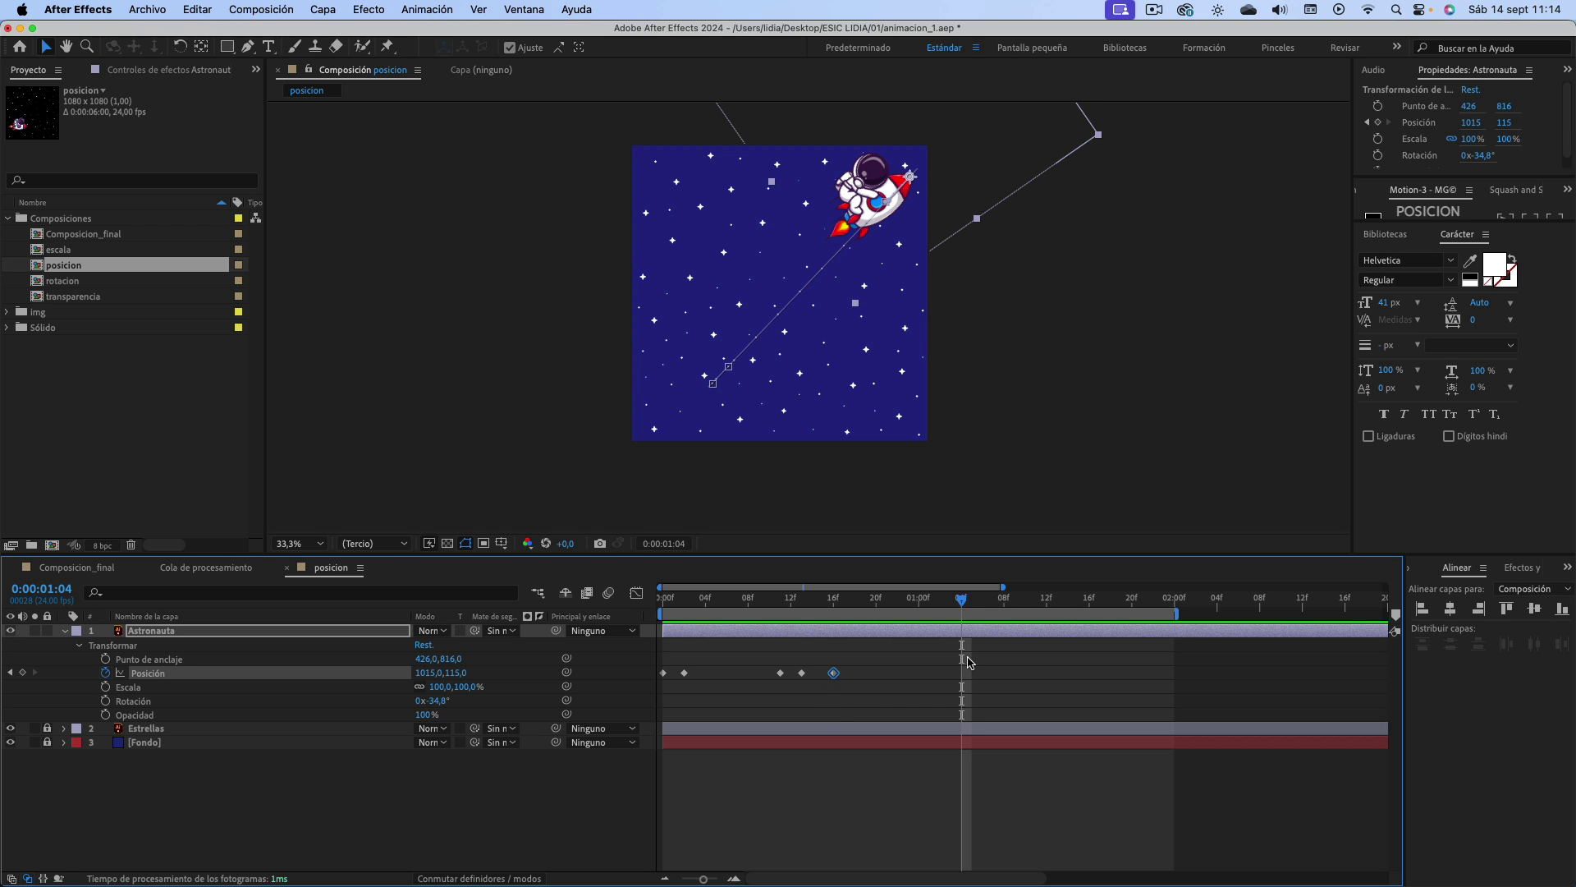
pyautogui.press('super+v')
pyautogui.moveTo(956, 602); pyautogui.dragTo(982, 610)
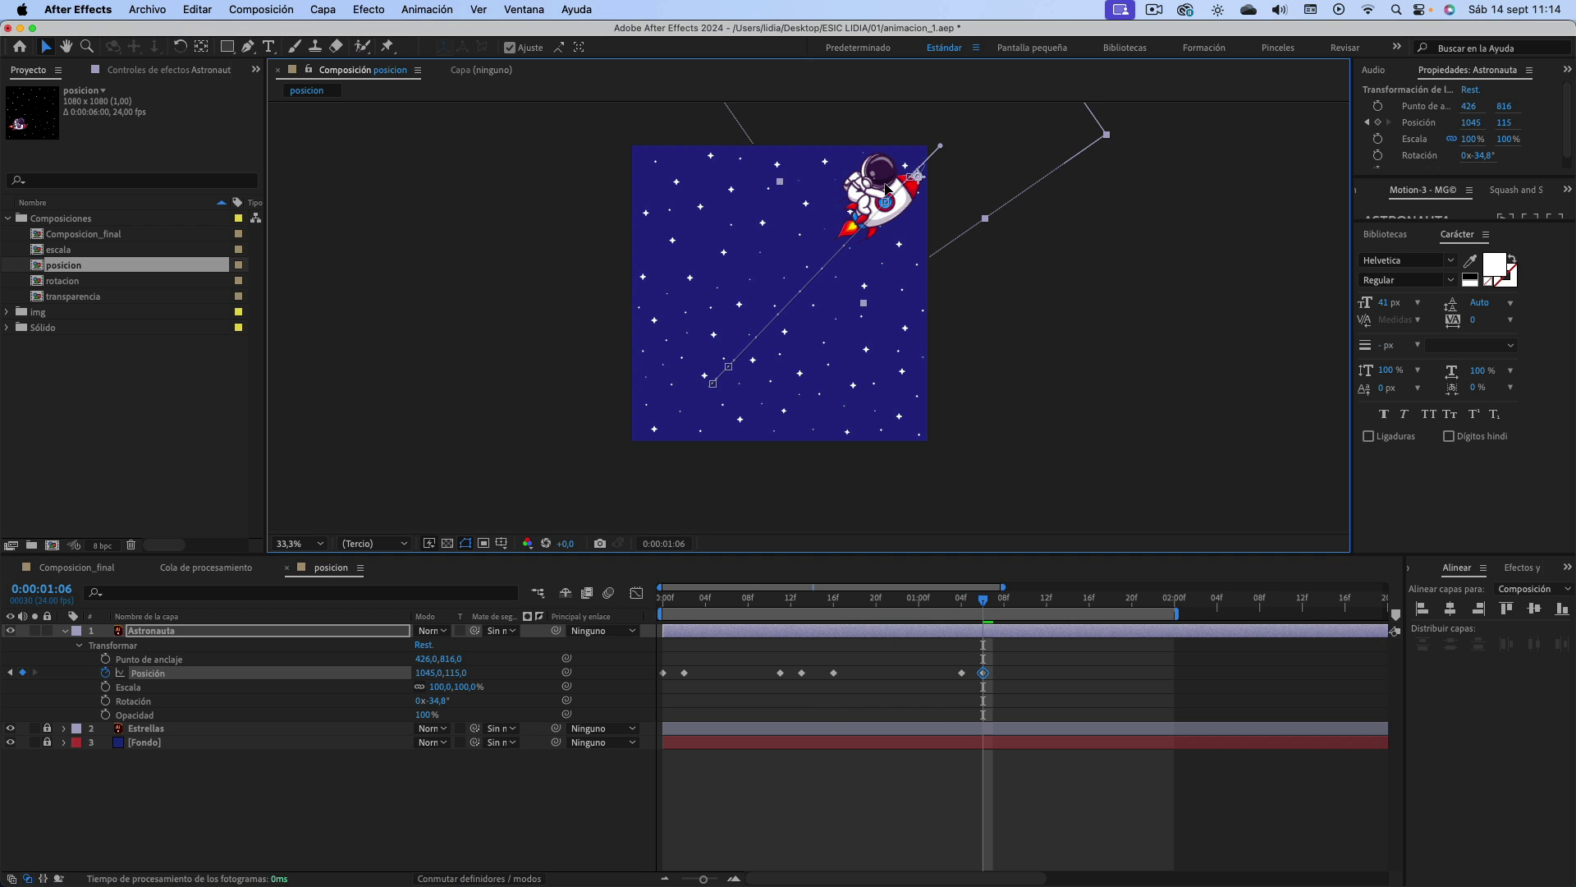
pyautogui.moveTo(878, 196)
pyautogui.mouseDown()
pyautogui.moveTo(914, 175)
pyautogui.moveTo(903, 181)
pyautogui.mouseUp()
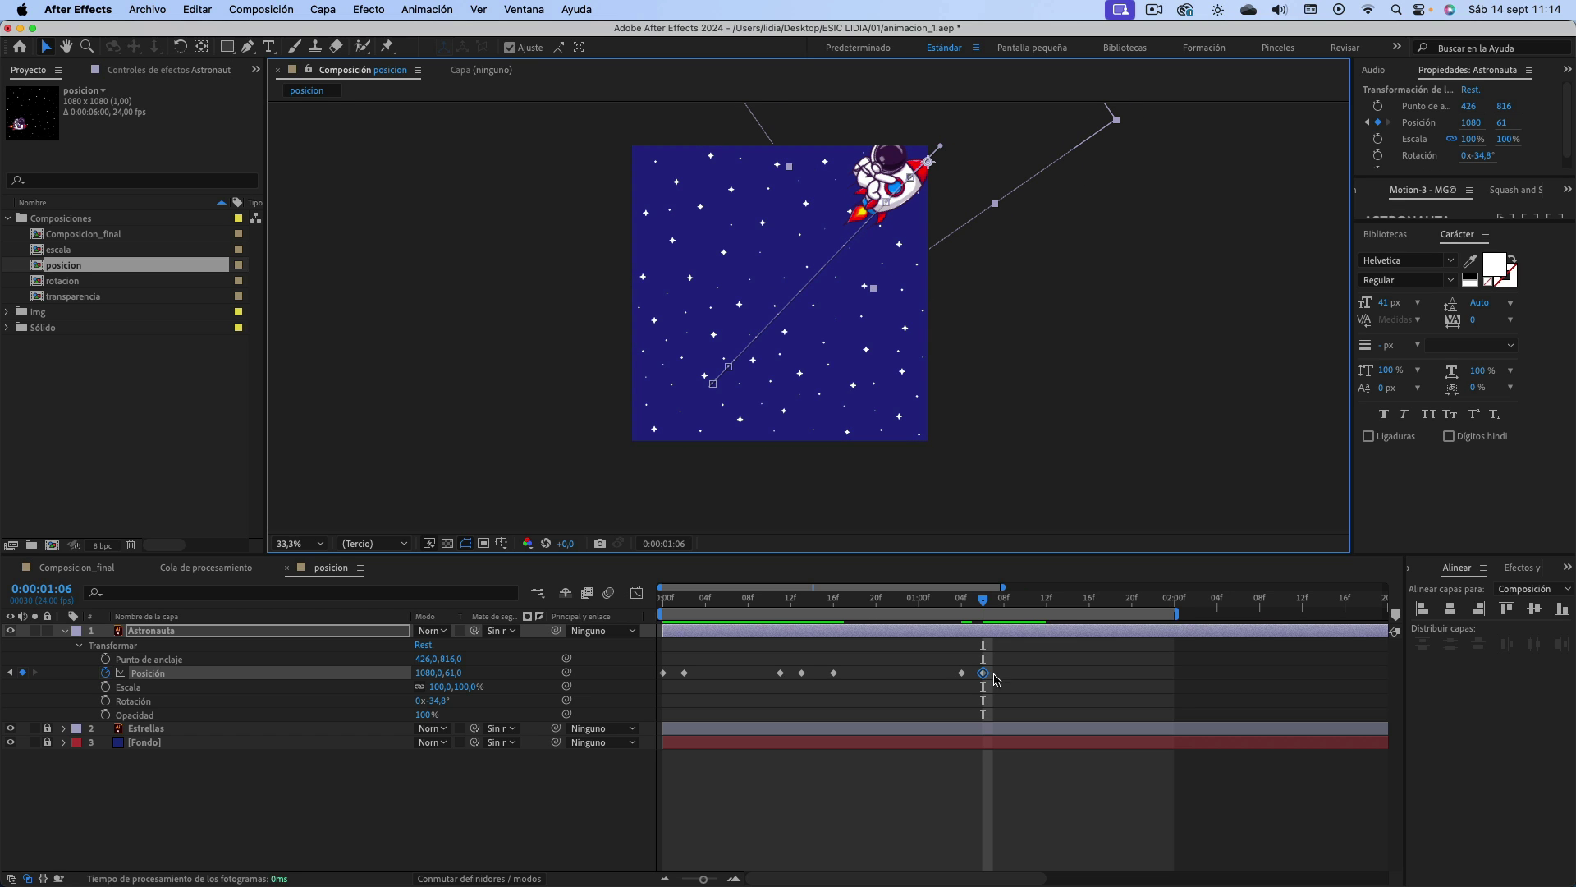
# - At 1:16, move the astronaut down into the lower-left corner at 252, 907
pyautogui.moveTo(983, 607); pyautogui.dragTo(1091, 608)
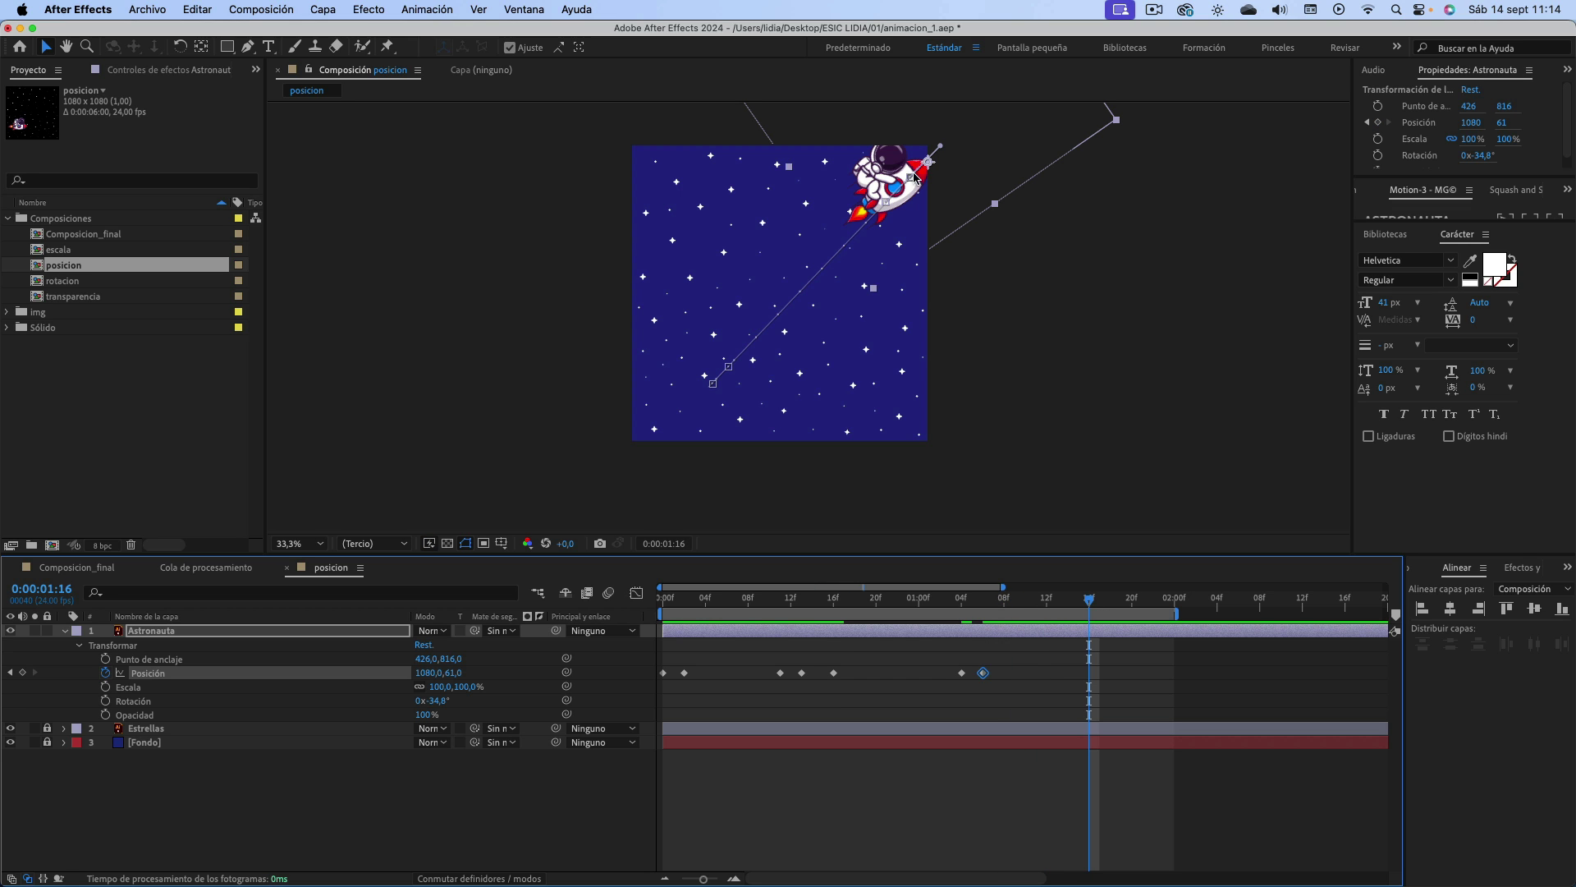
pyautogui.moveTo(916, 179); pyautogui.dragTo(683, 390)
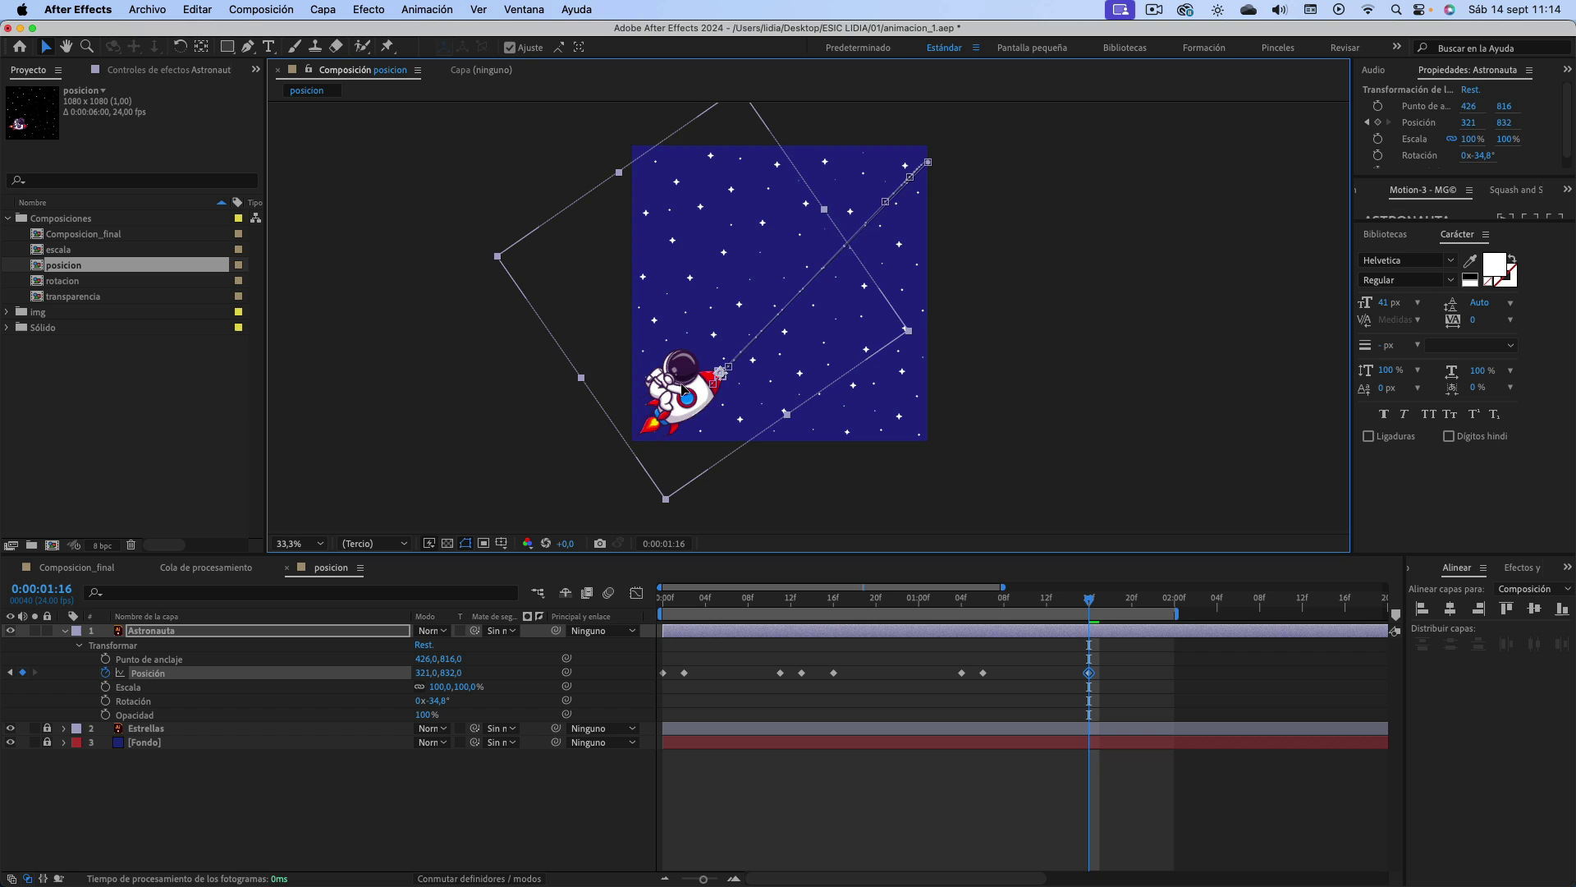
pyautogui.moveTo(683, 389); pyautogui.dragTo(663, 408)
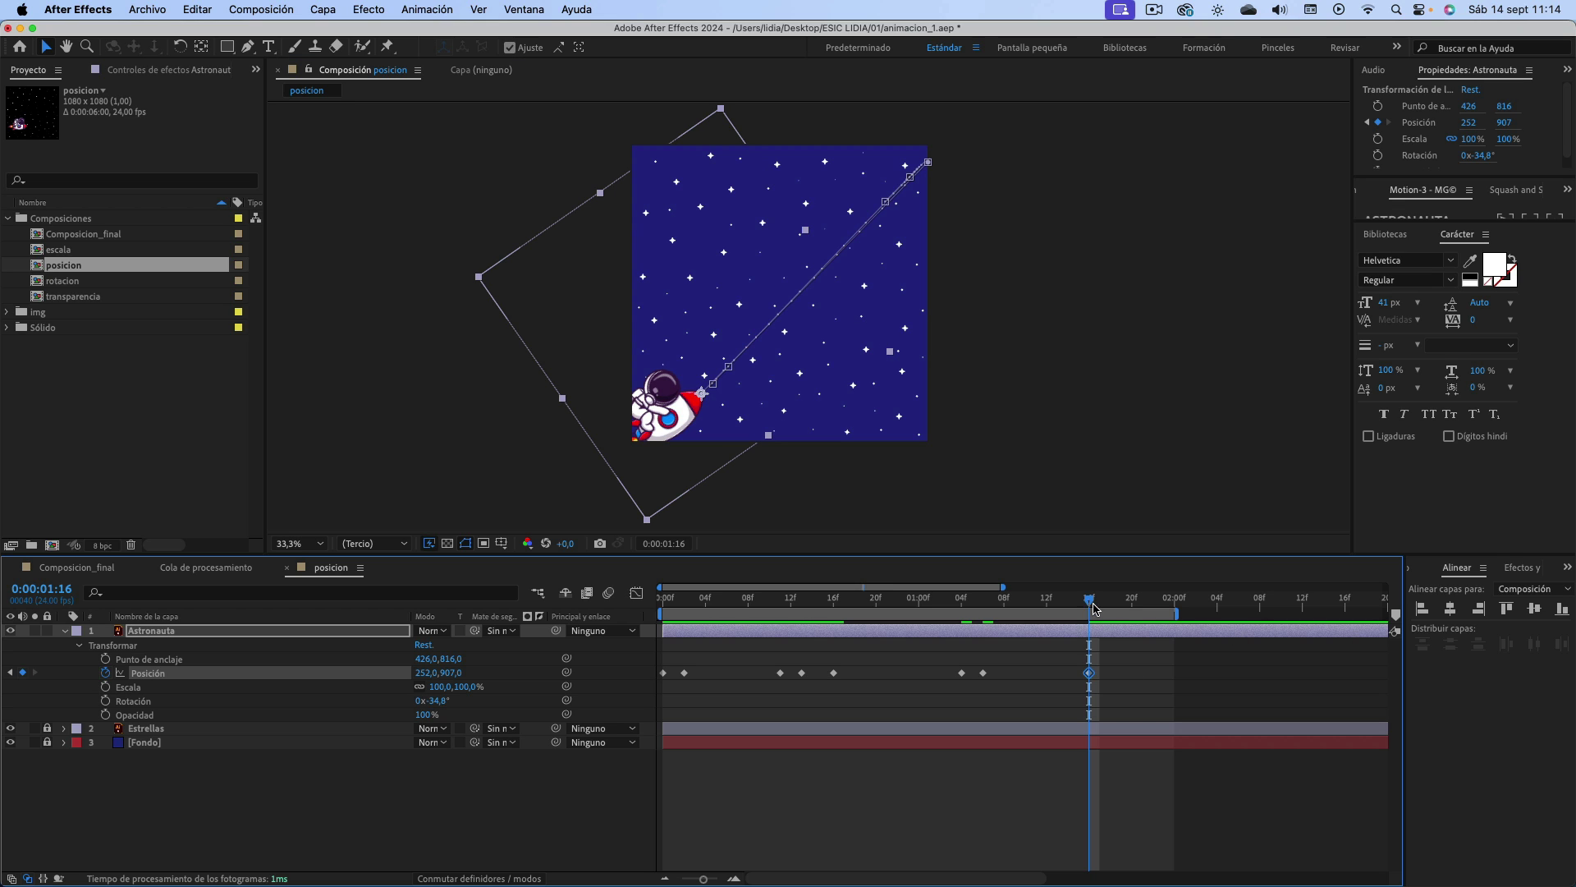
pyautogui.moveTo(1089, 606); pyautogui.dragTo(1130, 615)
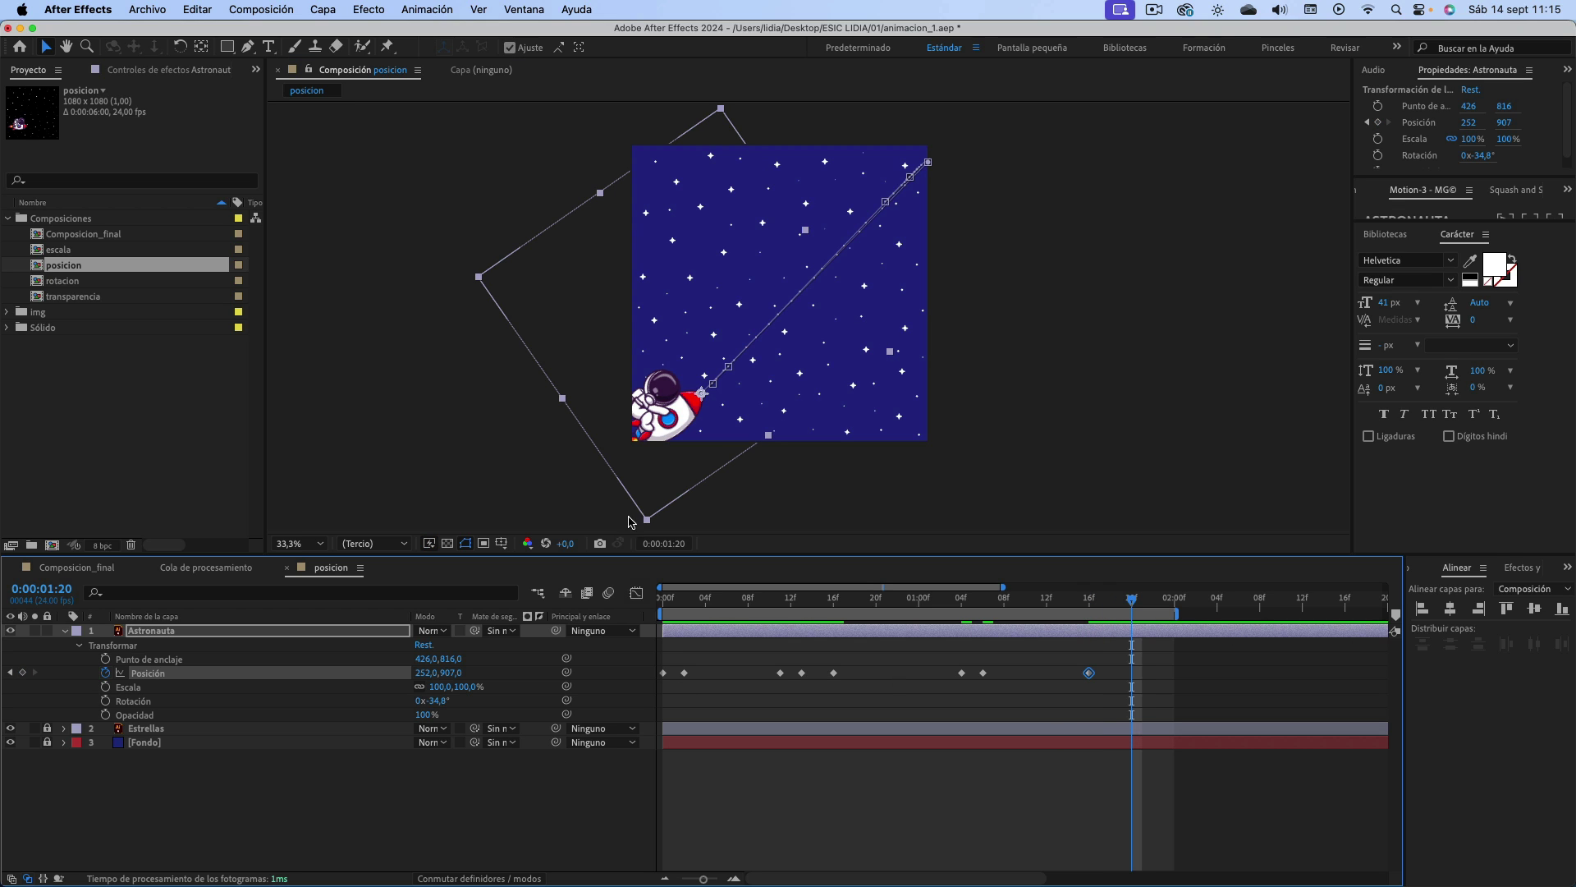
pyautogui.moveTo(680, 603)
pyautogui.mouseDown()
pyautogui.moveTo(655, 605)
pyautogui.moveTo(694, 704)
pyautogui.mouseUp()
pyautogui.click(673, 670)
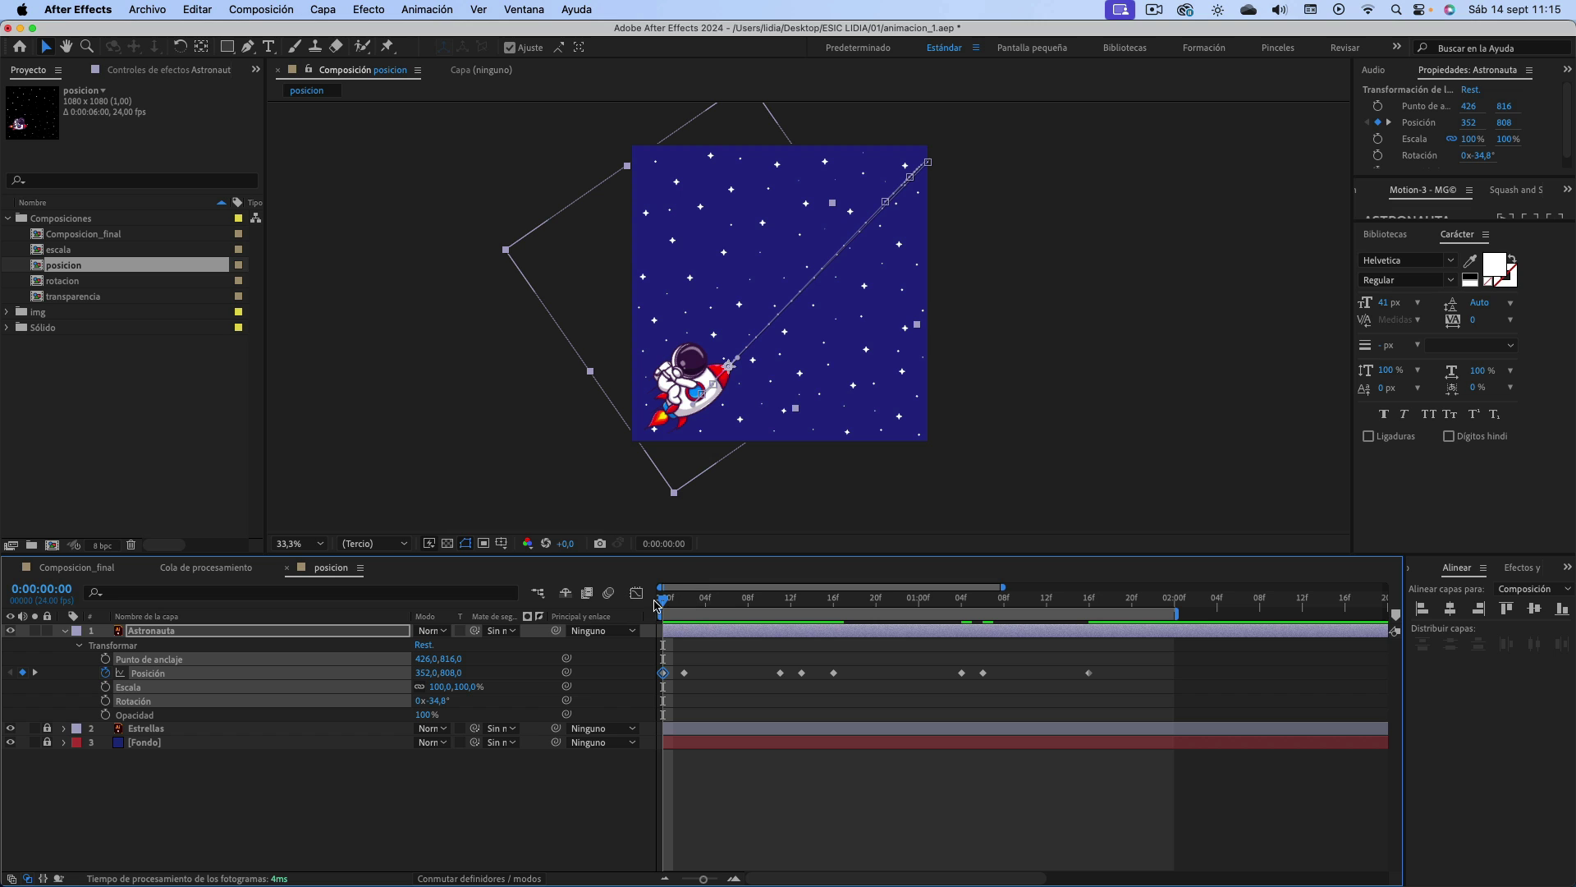
# - Paste the starting position as a keyframe at 1:20, then preview the round trip from the start
pyautogui.moveTo(665, 606); pyautogui.dragTo(1132, 608)
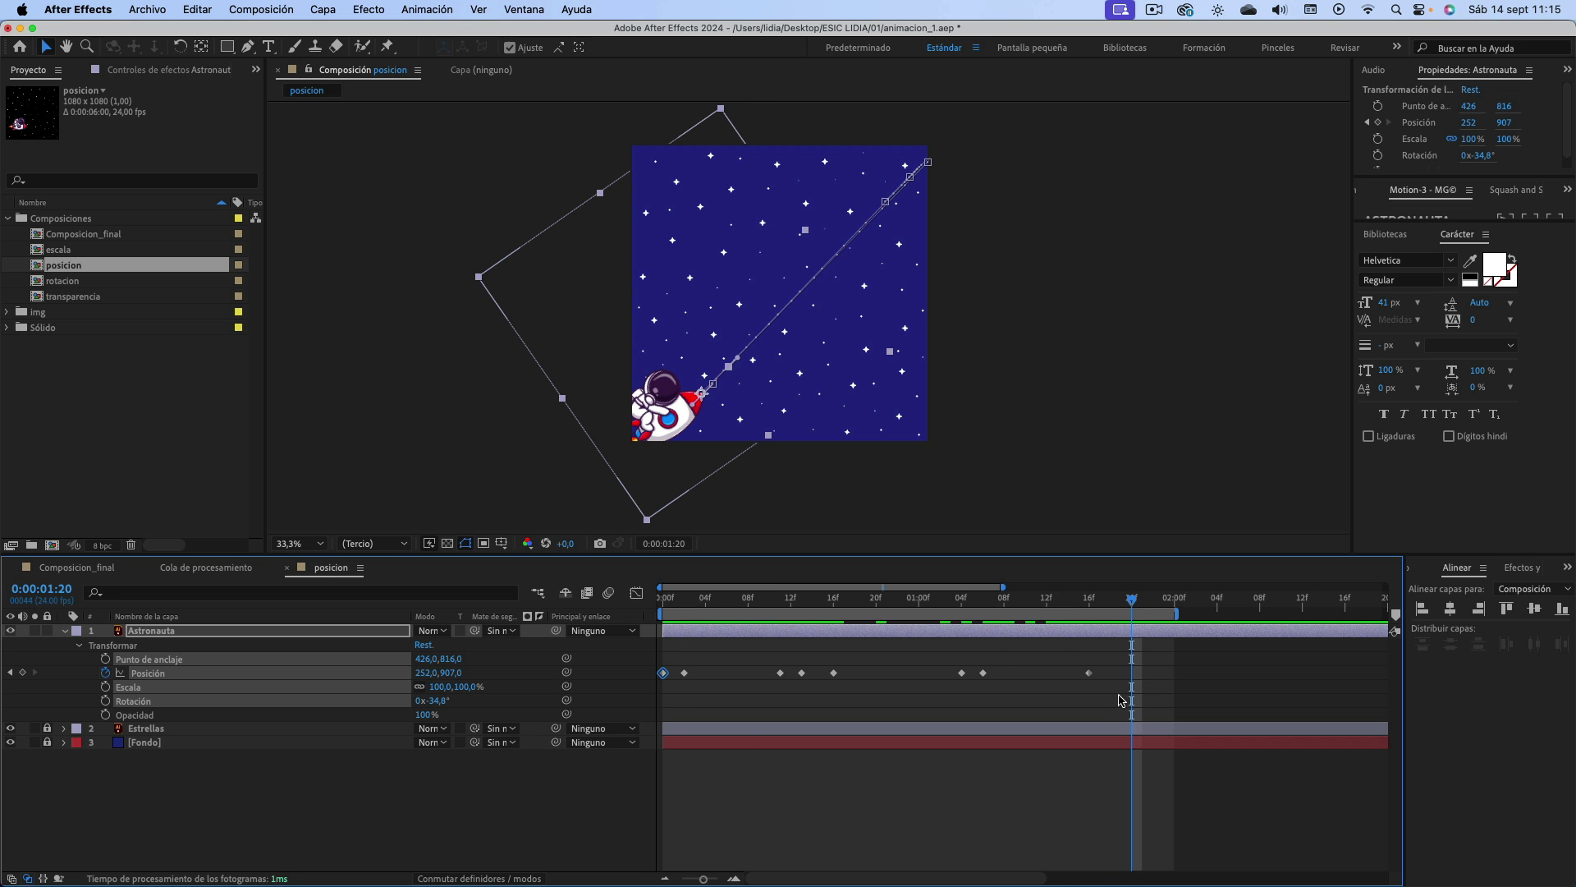
pyautogui.press('super+v')
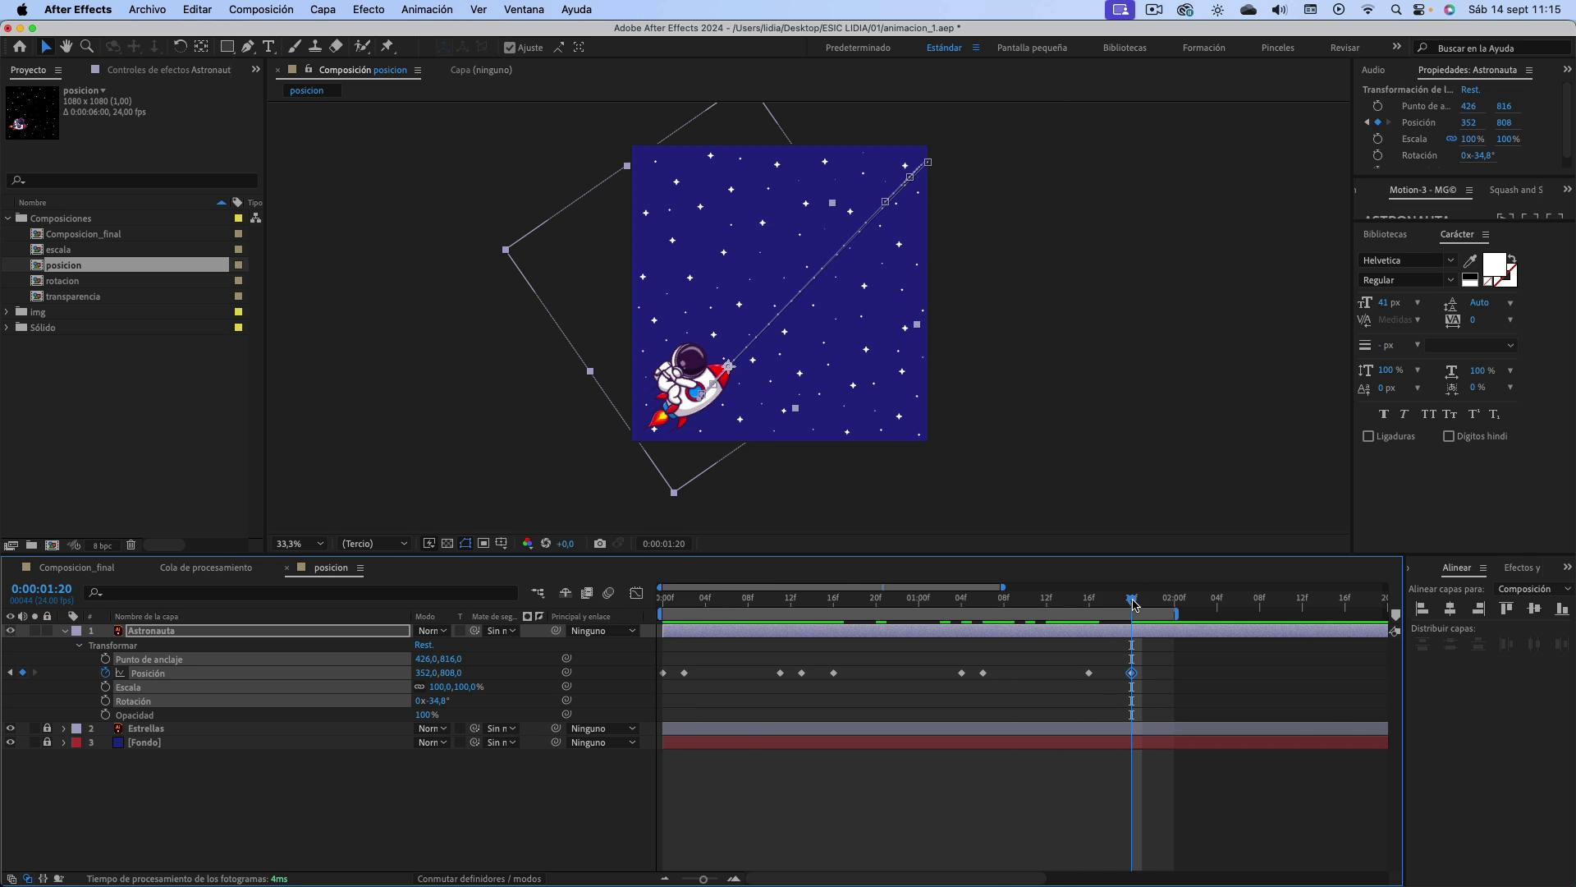
pyautogui.press('Home')
pyautogui.press('space')
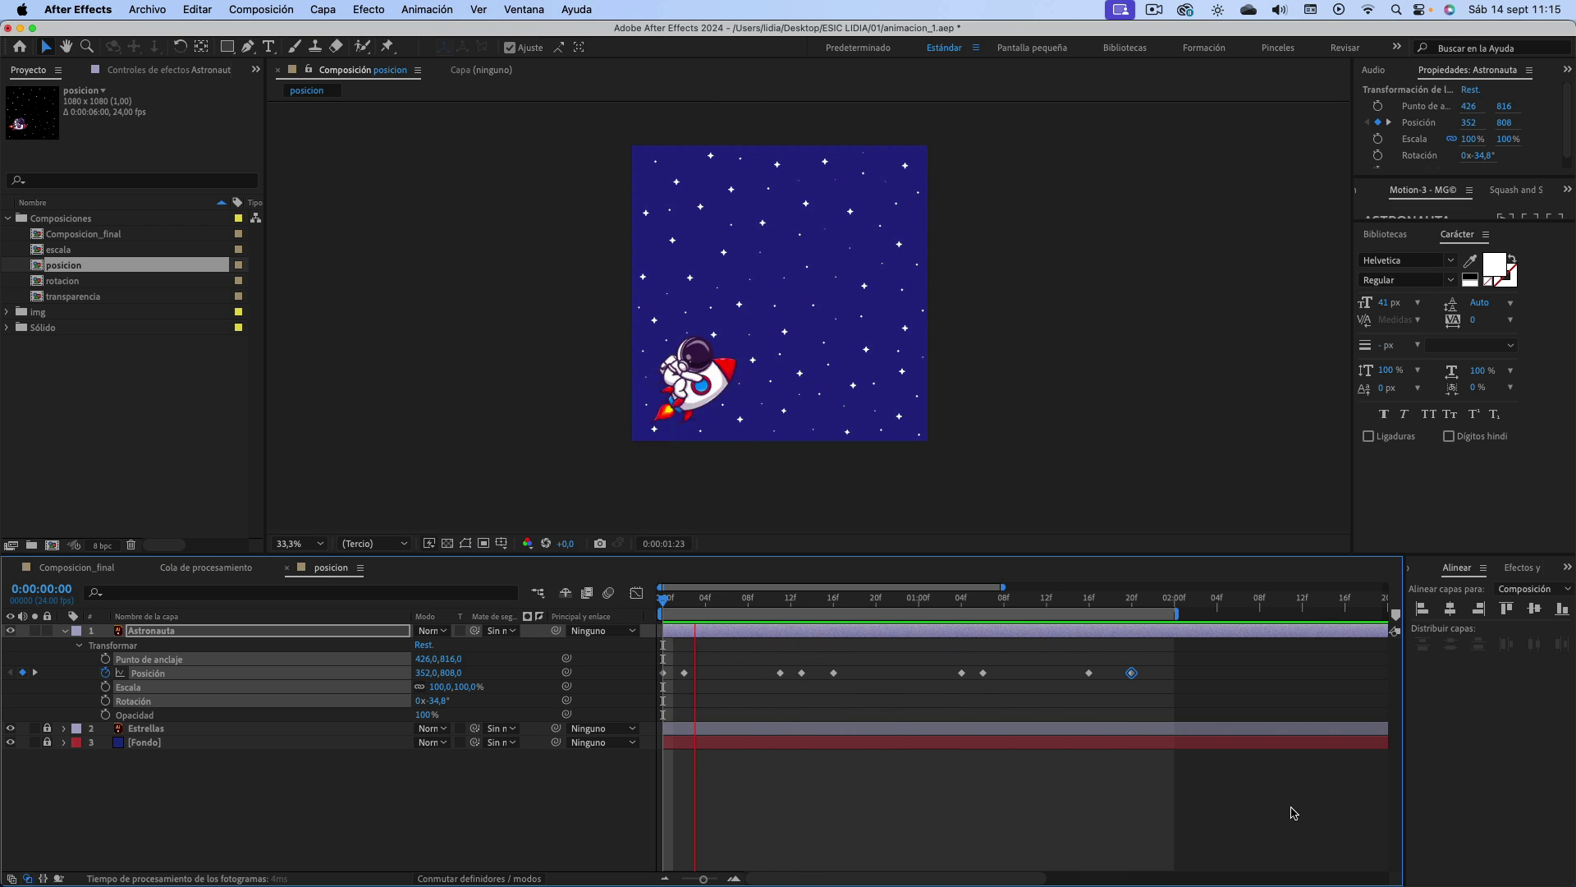
pyautogui.press('space')
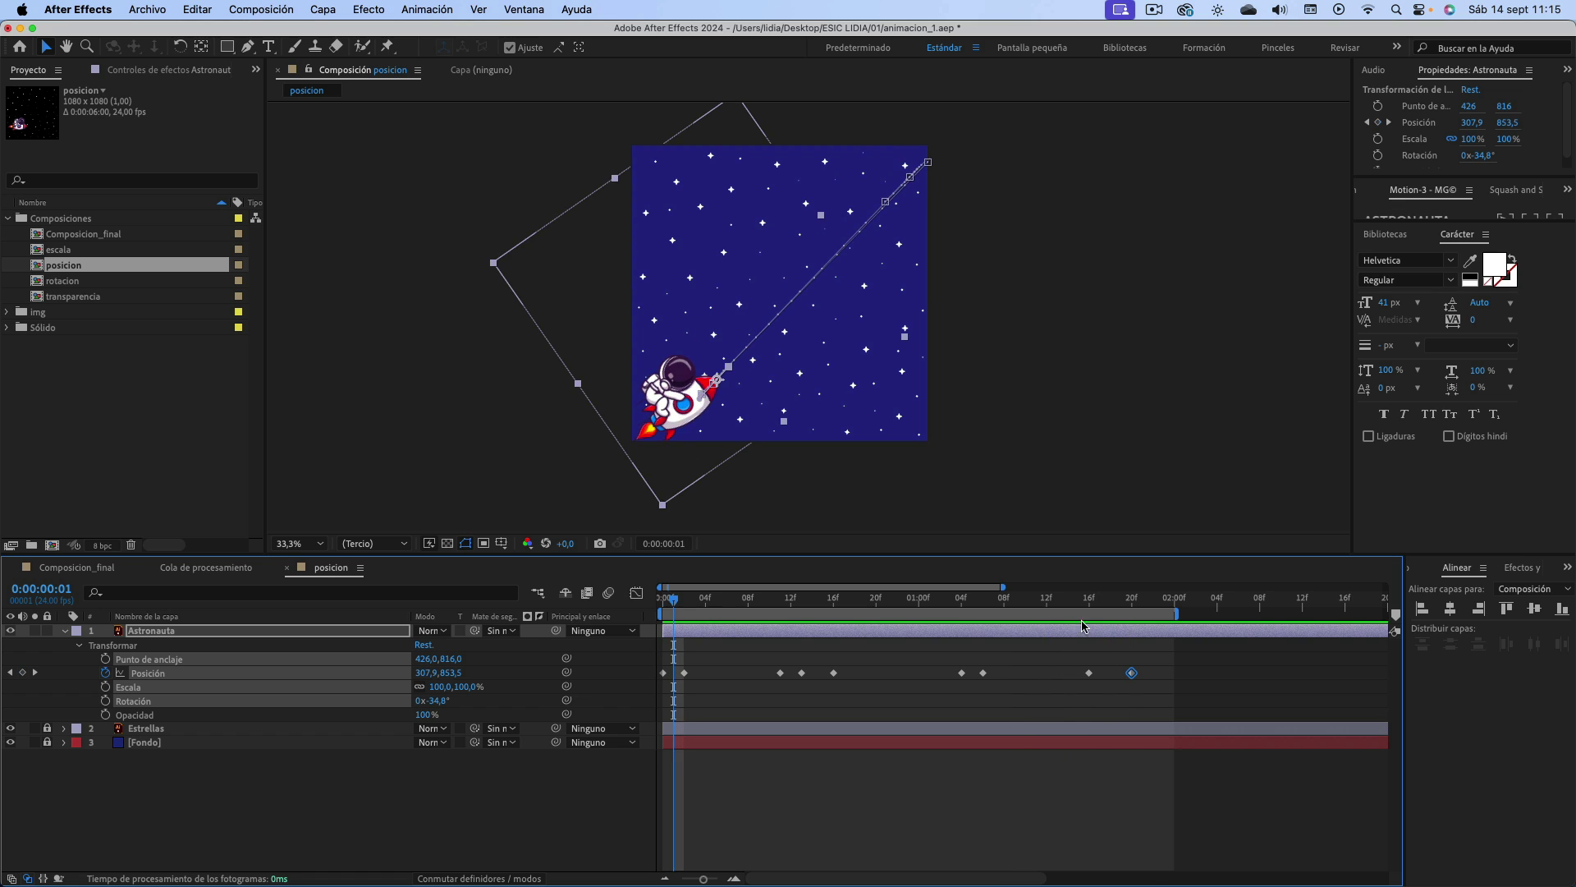
pyautogui.moveTo(862, 611)
pyautogui.mouseDown()
pyautogui.moveTo(784, 617)
pyautogui.moveTo(850, 631)
pyautogui.moveTo(834, 630)
pyautogui.mouseUp()
pyautogui.click(834, 672)
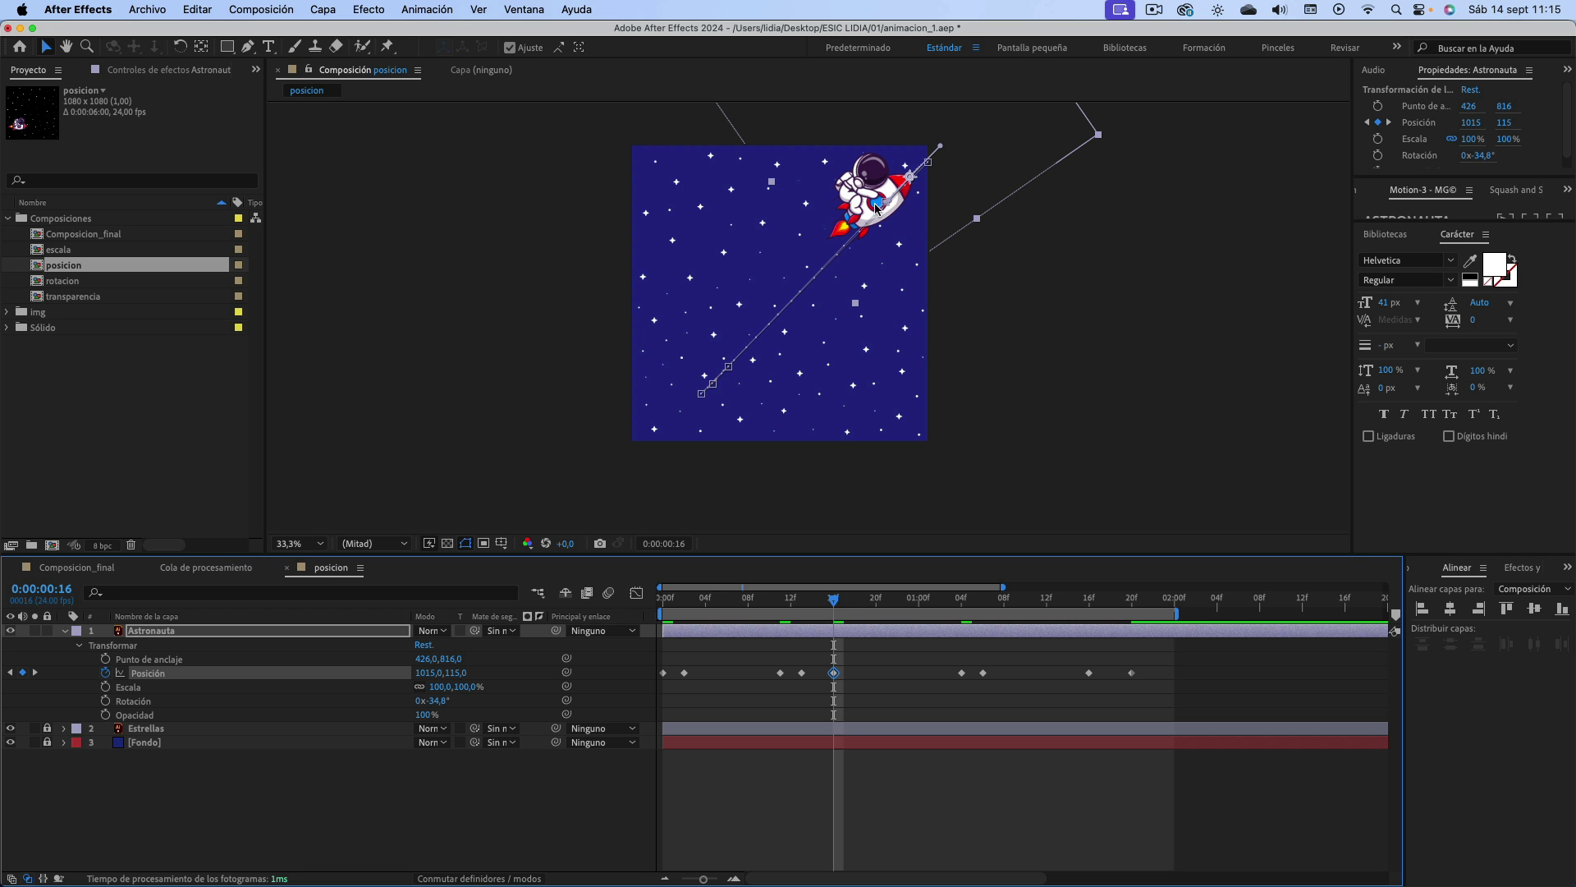
# - Nudge the astronaut slightly down-left at 16f and shift that keyframe to frame 15
pyautogui.scroll(5, 852, 197)
pyautogui.scroll(-2, 852, 213)
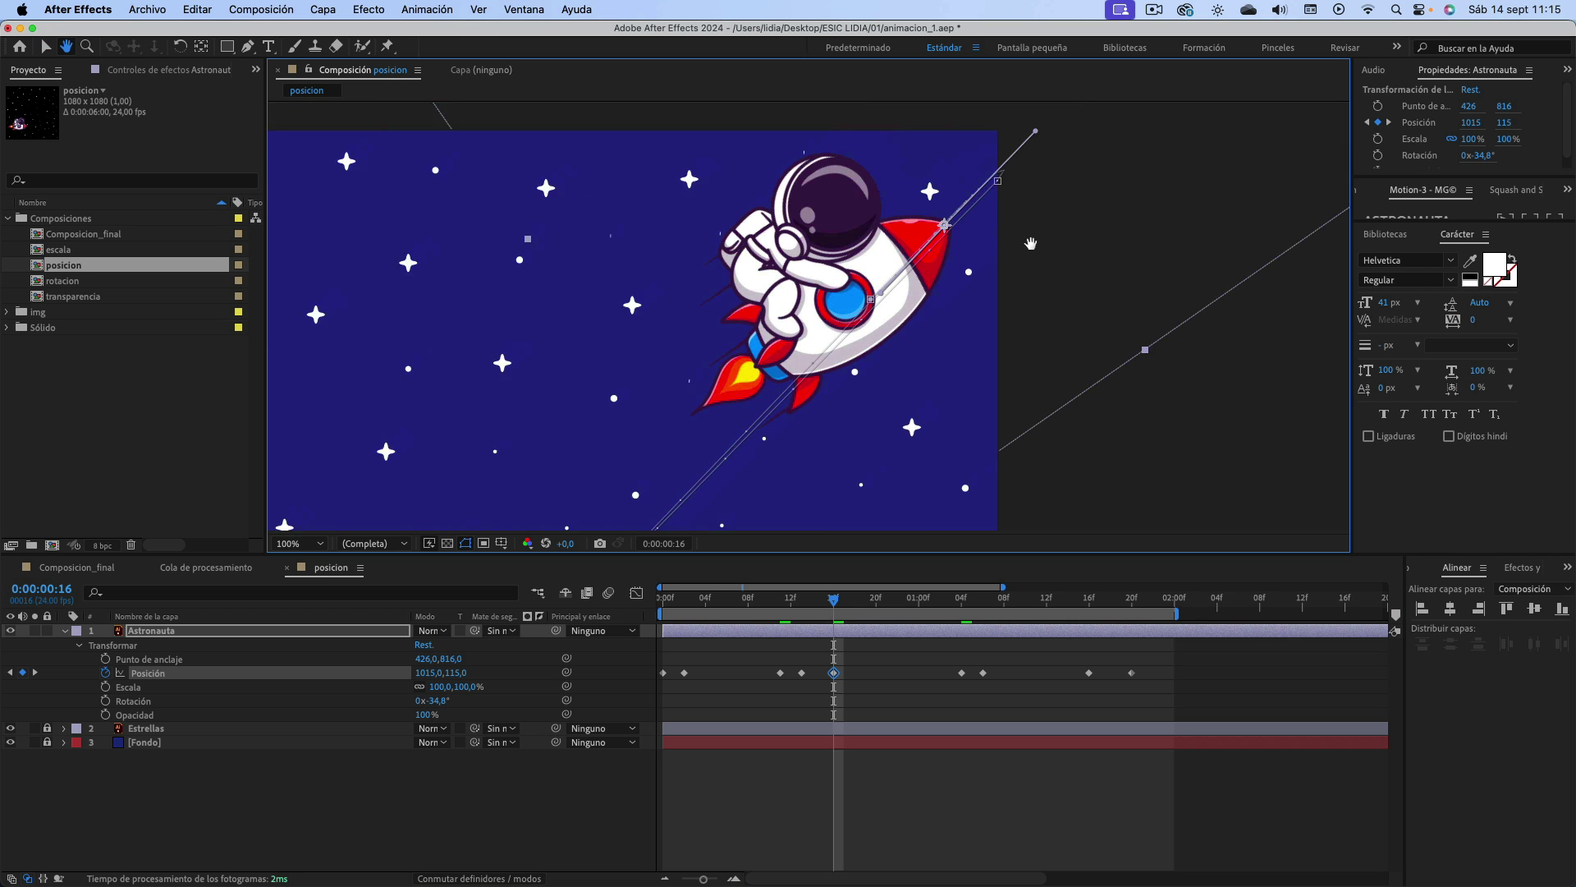
pyautogui.moveTo(821, 243); pyautogui.dragTo(813, 248)
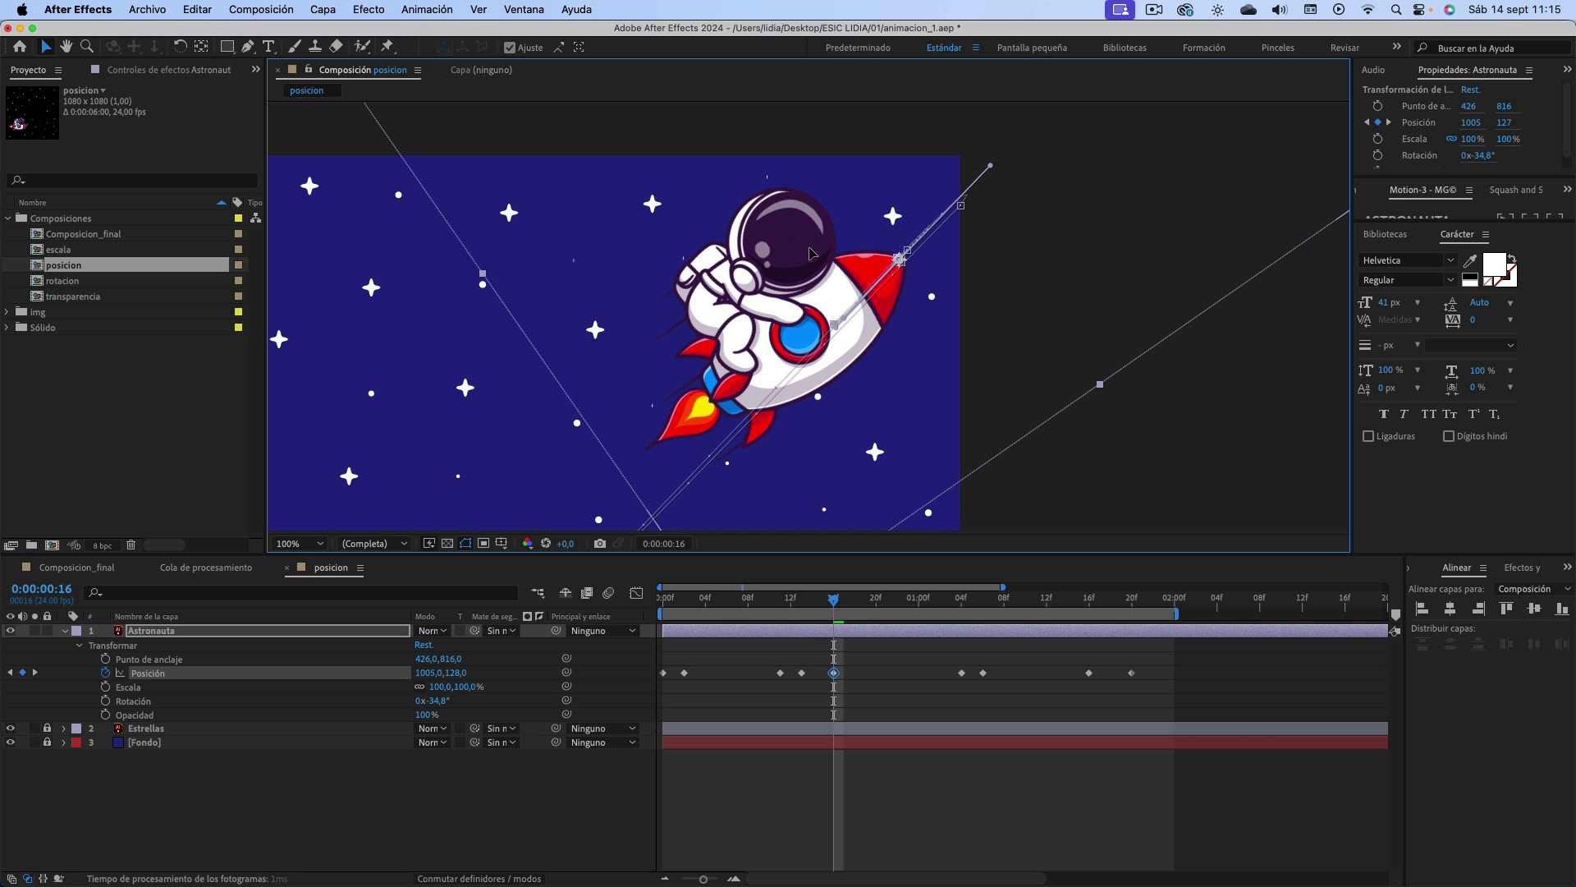
pyautogui.moveTo(814, 248); pyautogui.dragTo(810, 252)
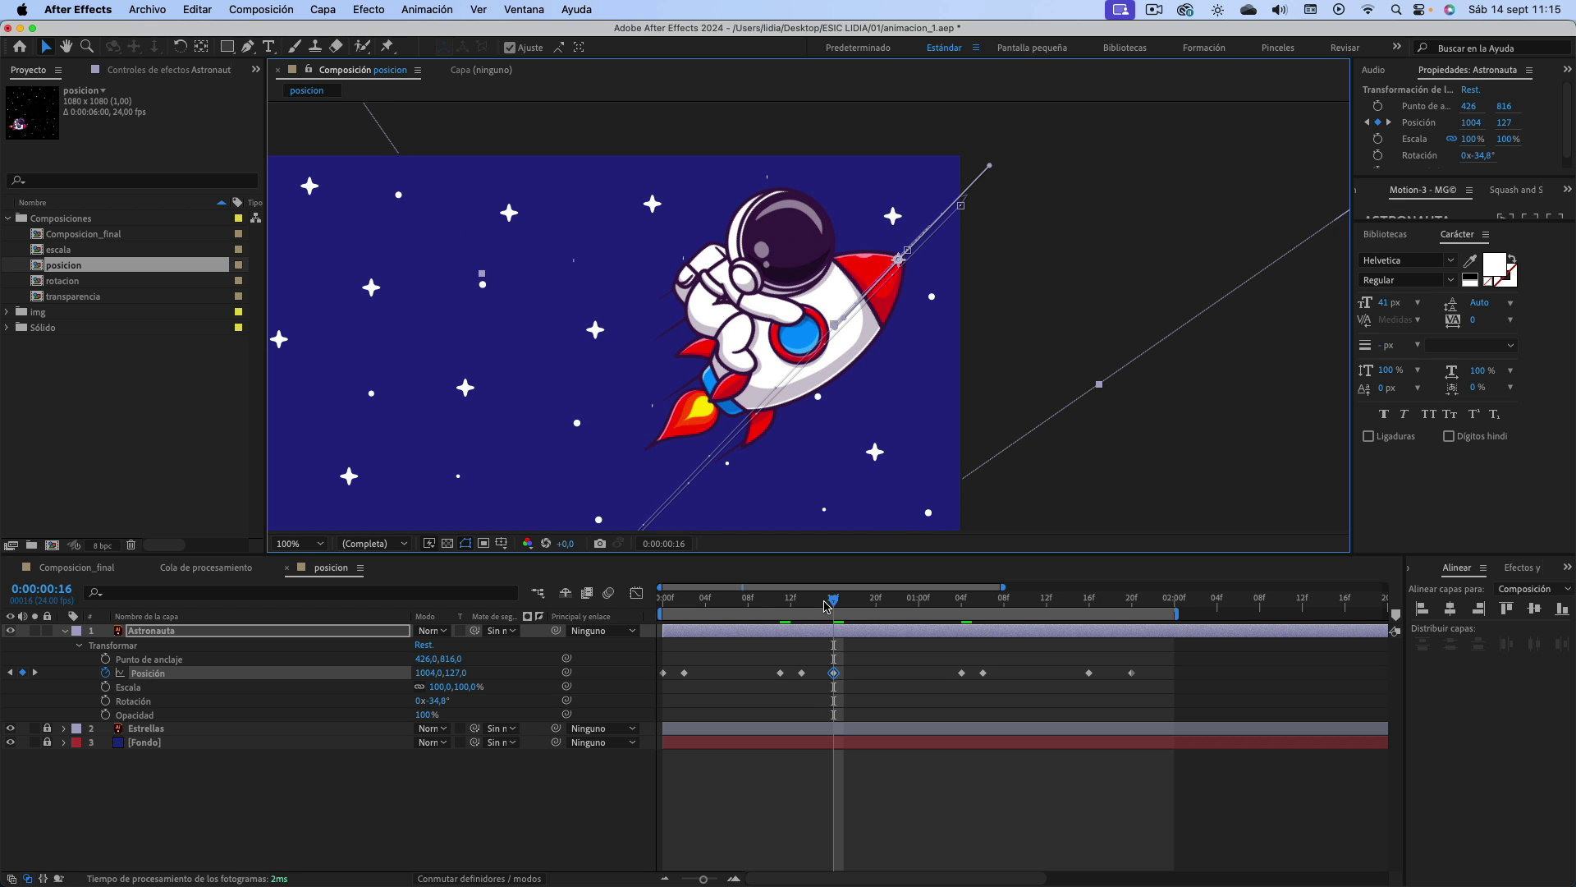
pyautogui.moveTo(835, 674); pyautogui.dragTo(825, 676)
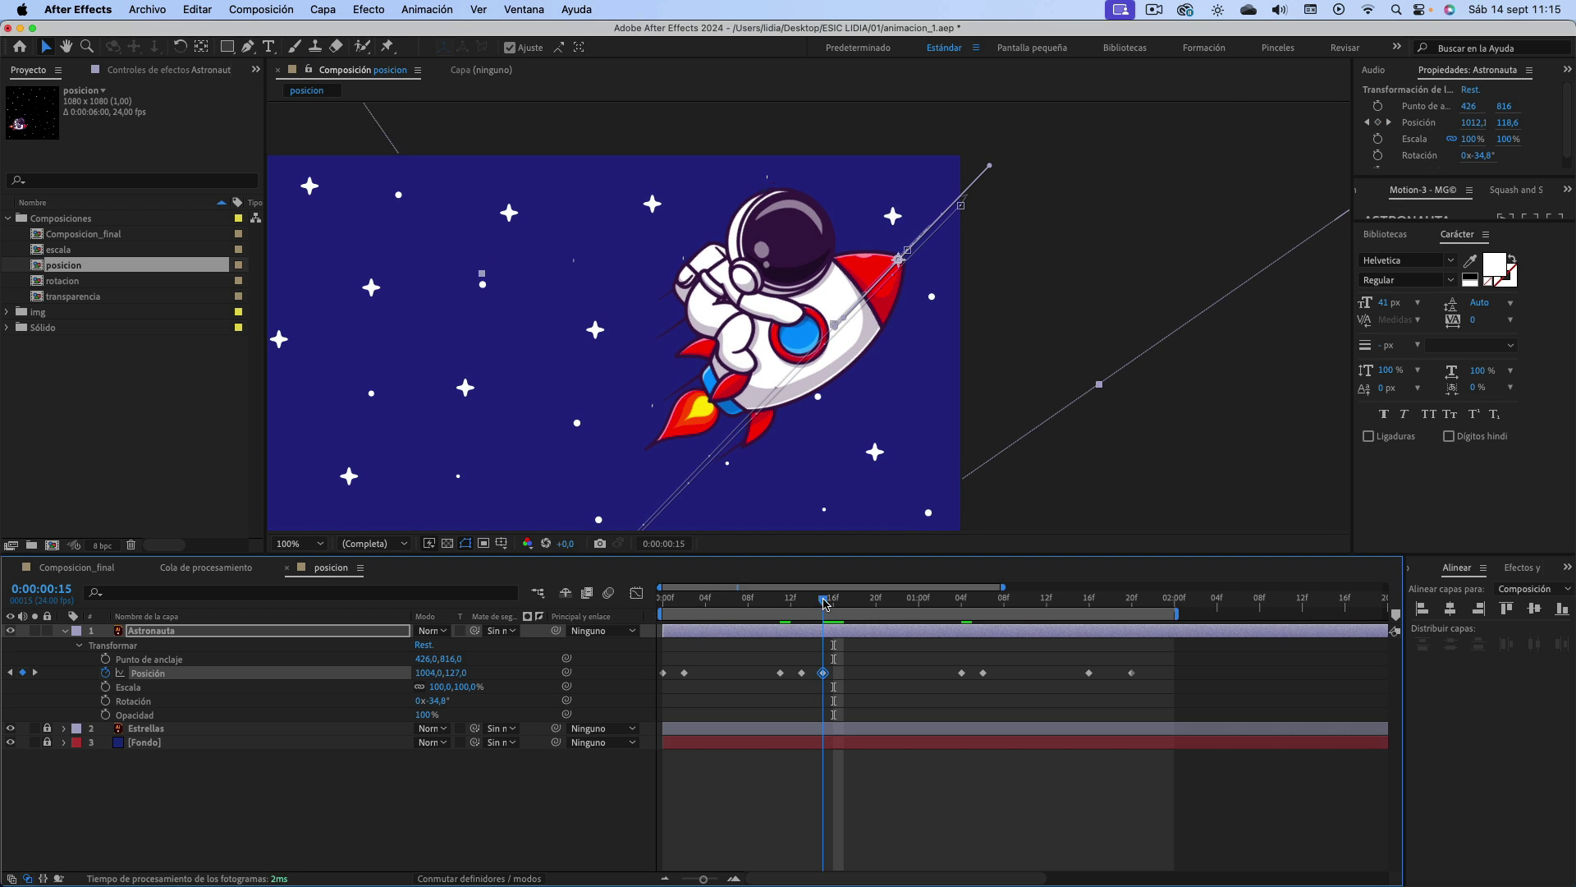
# - Set the viewer magnification to Half and preview the animation again
pyautogui.moveTo(843, 599); pyautogui.dragTo(759, 599)
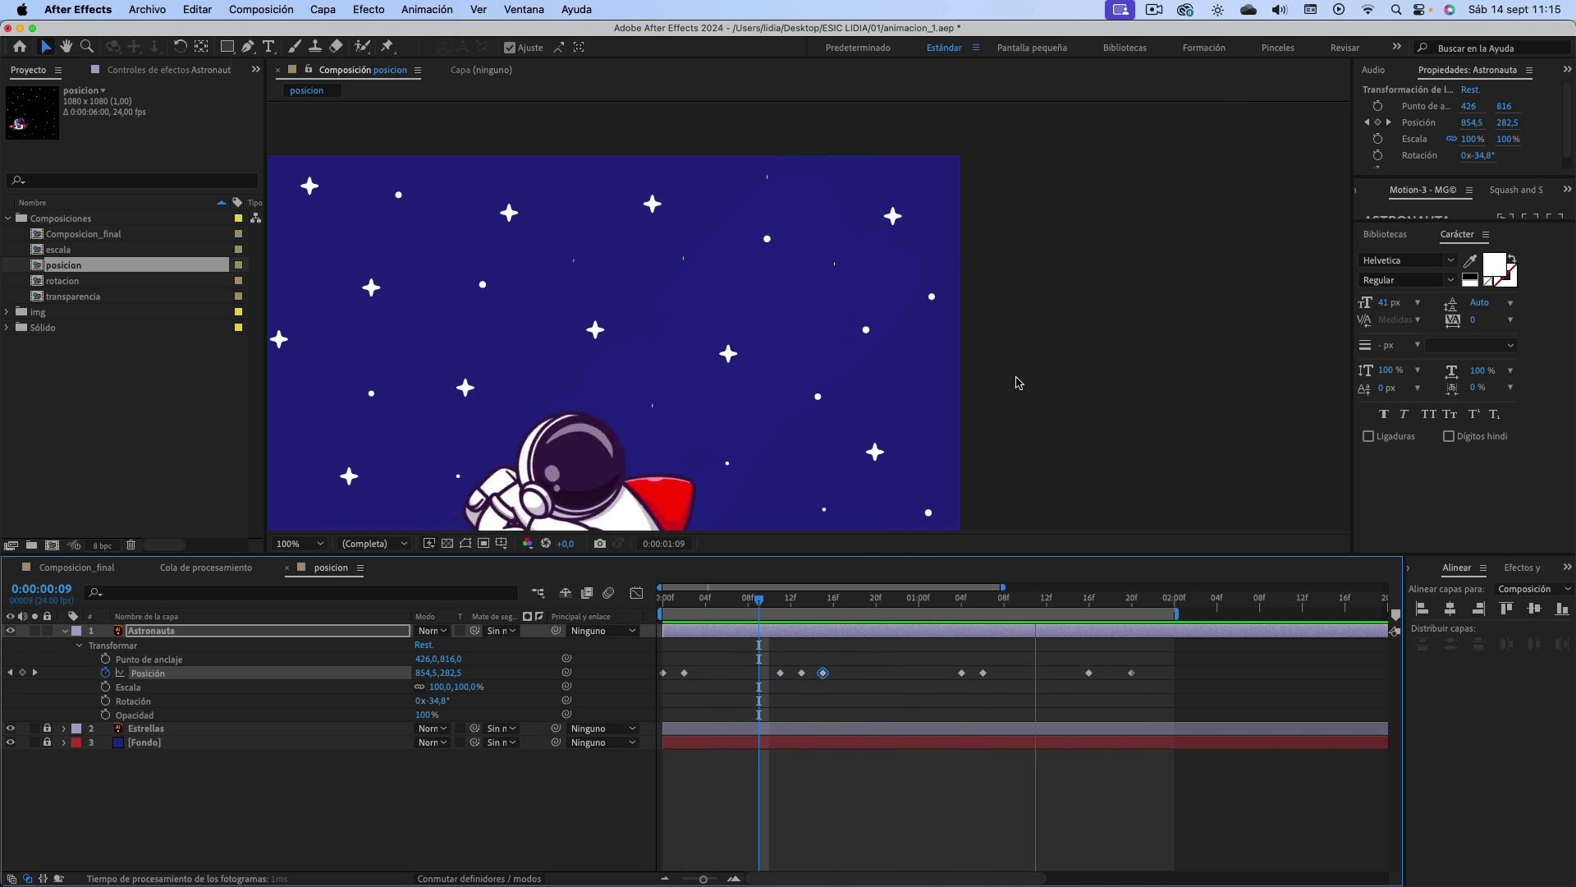
pyautogui.press('space')
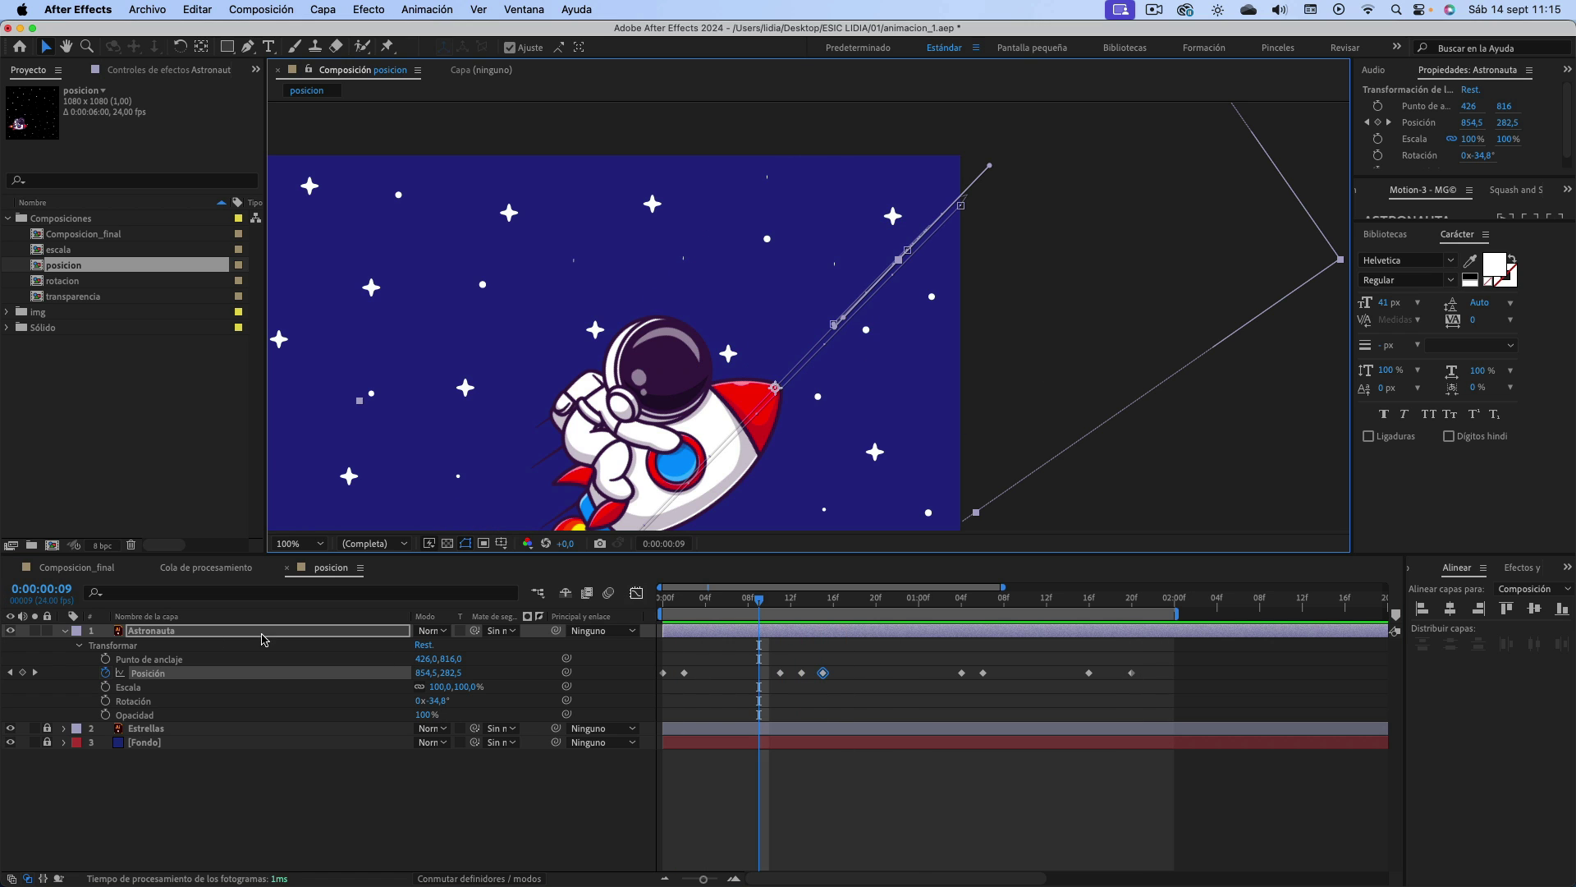
pyautogui.click(306, 543)
pyautogui.click(306, 574)
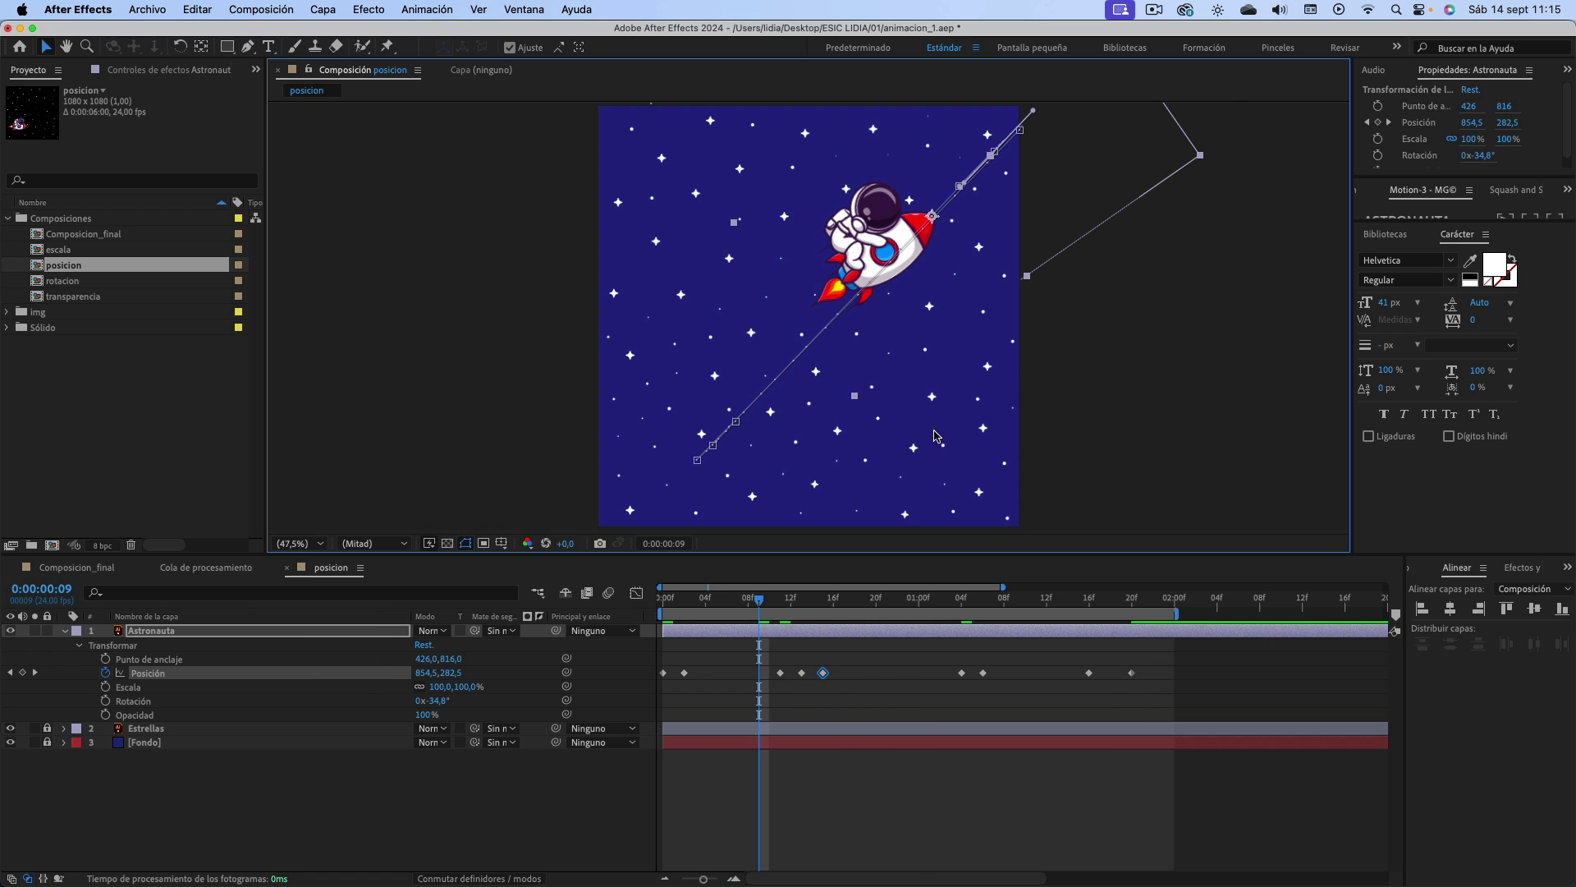
pyautogui.press('space')
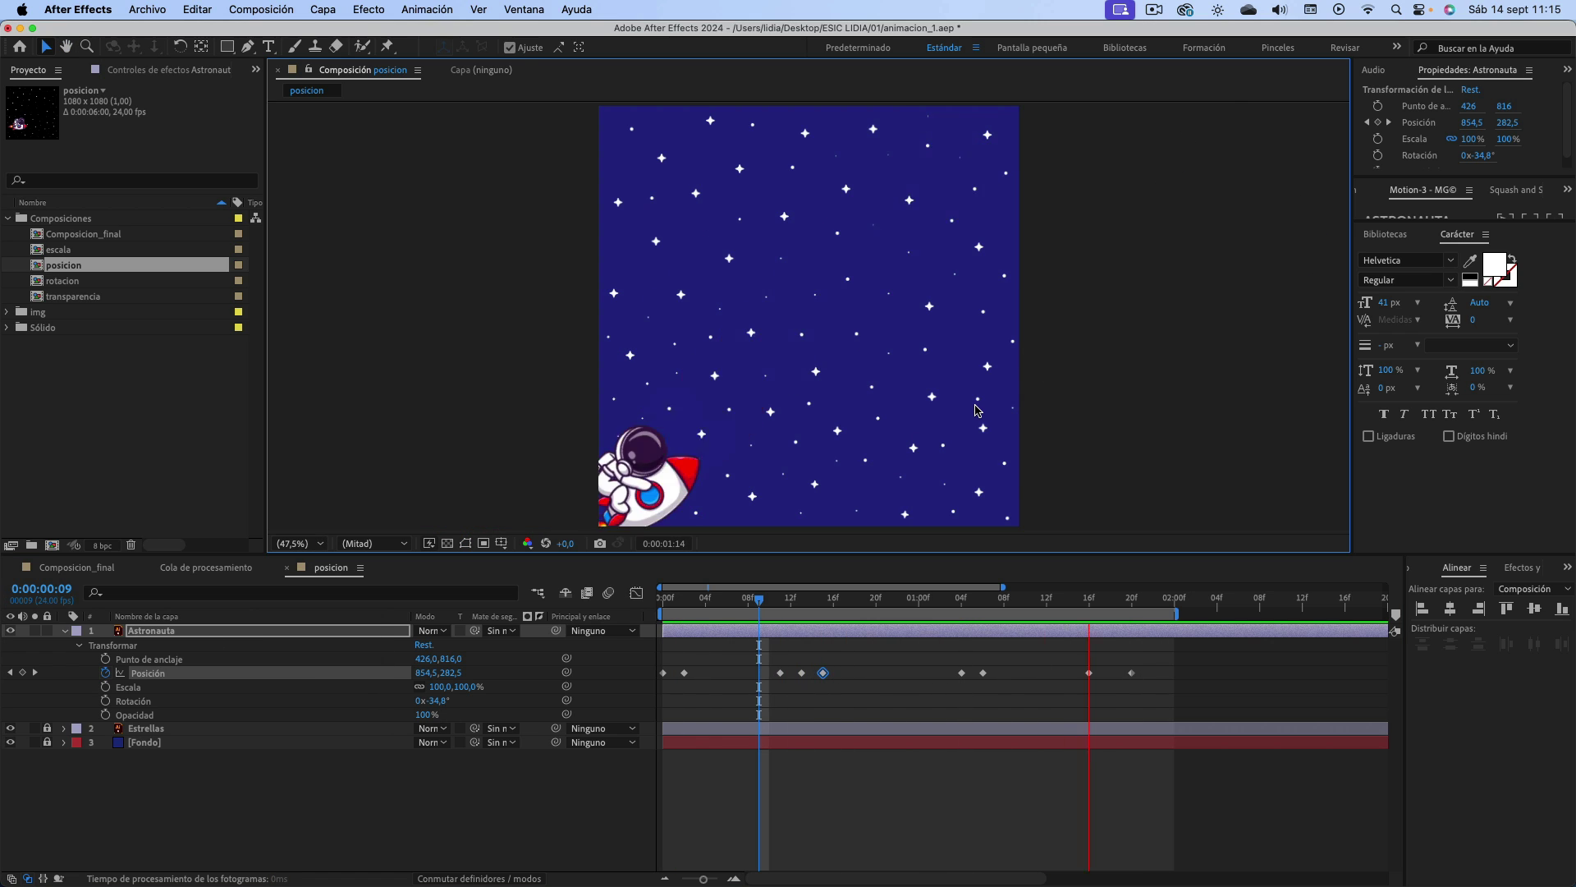